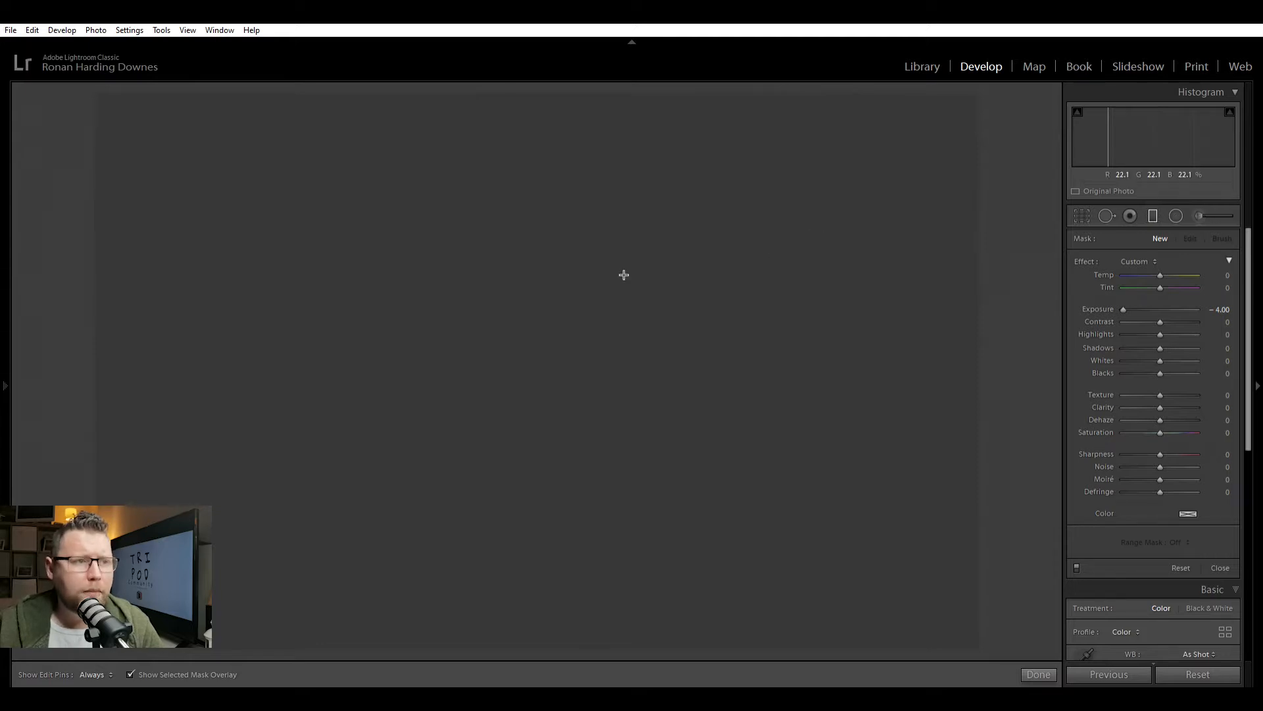
# - Draw a graduated filter across the middle of the grey image, lower and tilt it slightly, and adjust its transition width
pyautogui.moveTo(525, 216)
pyautogui.mouseDown()
pyautogui.moveTo(527, 389)
pyautogui.moveTo(521, 460)
pyautogui.moveTo(525, 319)
pyautogui.moveTo(510, 490)
pyautogui.moveTo(528, 329)
pyautogui.moveTo(522, 431)
pyautogui.moveTo(539, 327)
pyautogui.moveTo(524, 395)
pyautogui.moveTo(531, 363)
pyautogui.moveTo(539, 443)
pyautogui.moveTo(556, 401)
pyautogui.moveTo(546, 308)
pyautogui.moveTo(318, 302)
pyautogui.moveTo(346, 287)
pyautogui.moveTo(468, 287)
pyautogui.moveTo(483, 432)
pyautogui.mouseUp()
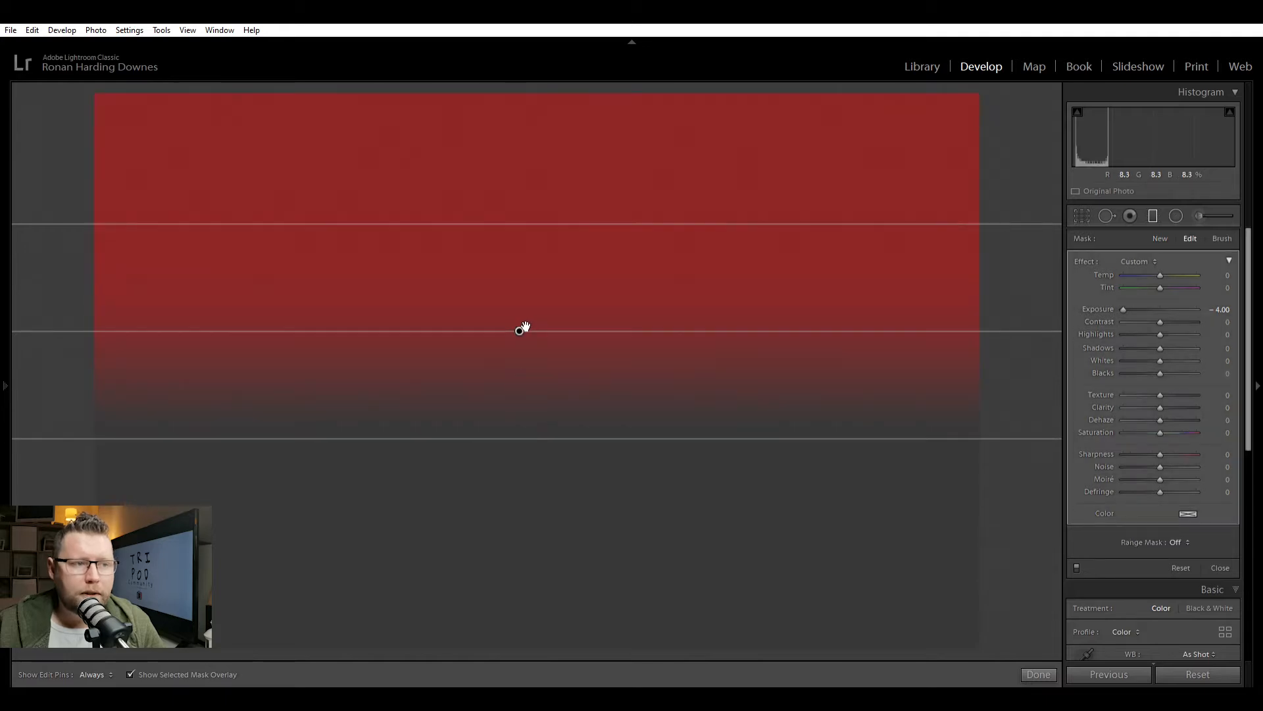
pyautogui.moveTo(520, 331); pyautogui.dragTo(518, 352)
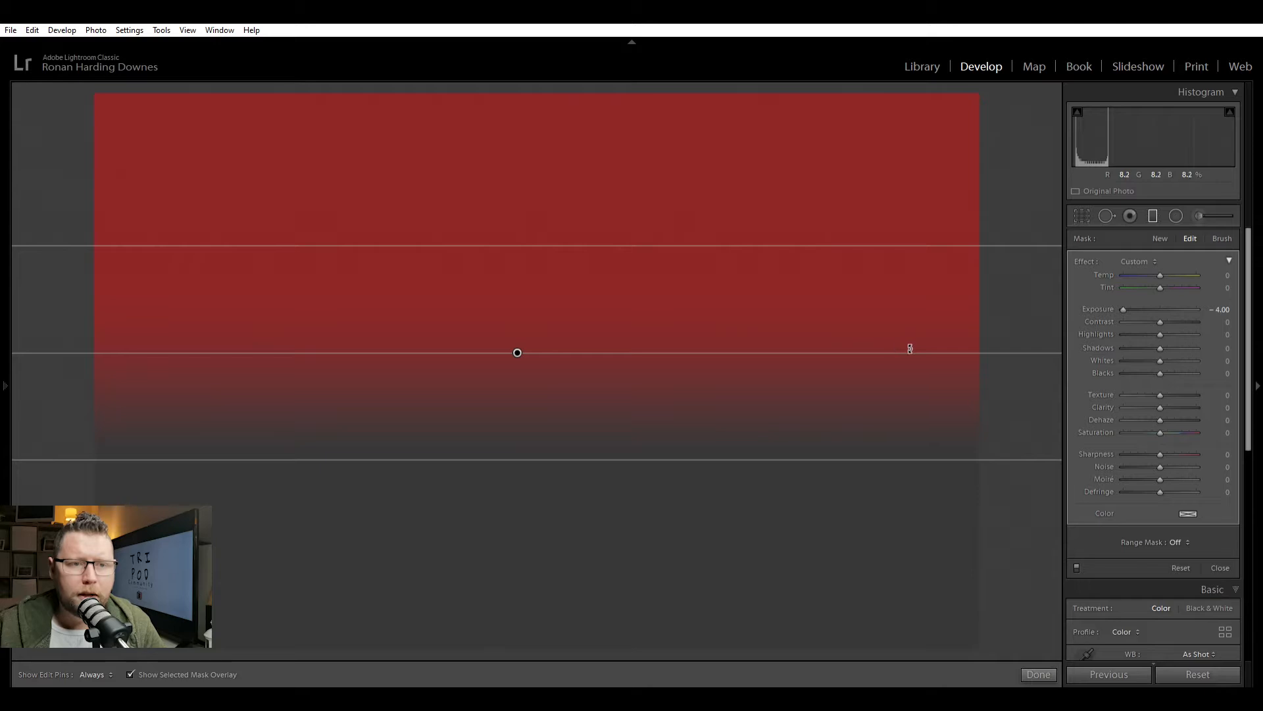
pyautogui.moveTo(913, 346)
pyautogui.mouseDown()
pyautogui.moveTo(895, 431)
pyautogui.moveTo(919, 333)
pyautogui.moveTo(905, 398)
pyautogui.moveTo(914, 349)
pyautogui.mouseUp()
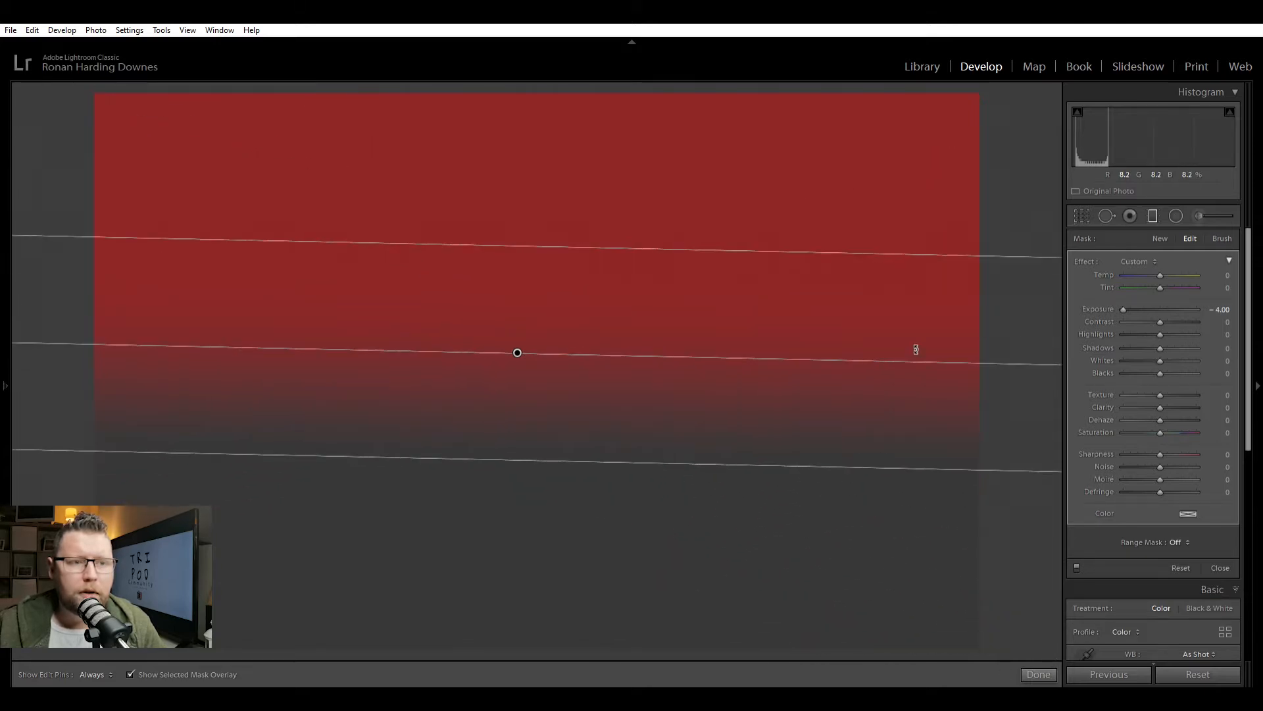
pyautogui.moveTo(569, 453)
pyautogui.mouseDown()
pyautogui.moveTo(592, 319)
pyautogui.moveTo(584, 482)
pyautogui.moveTo(593, 321)
pyautogui.moveTo(590, 480)
pyautogui.moveTo(597, 424)
pyautogui.moveTo(587, 463)
pyautogui.mouseUp()
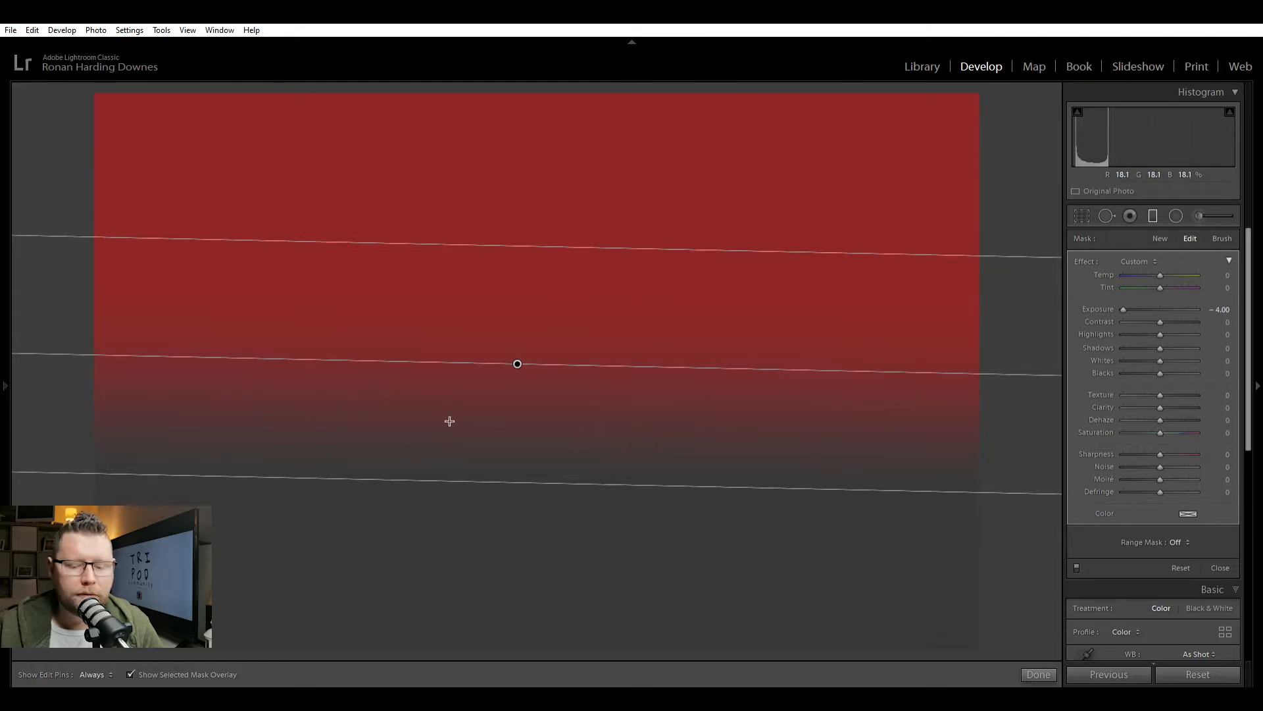
pyautogui.moveTo(558, 476); pyautogui.dragTo(572, 441)
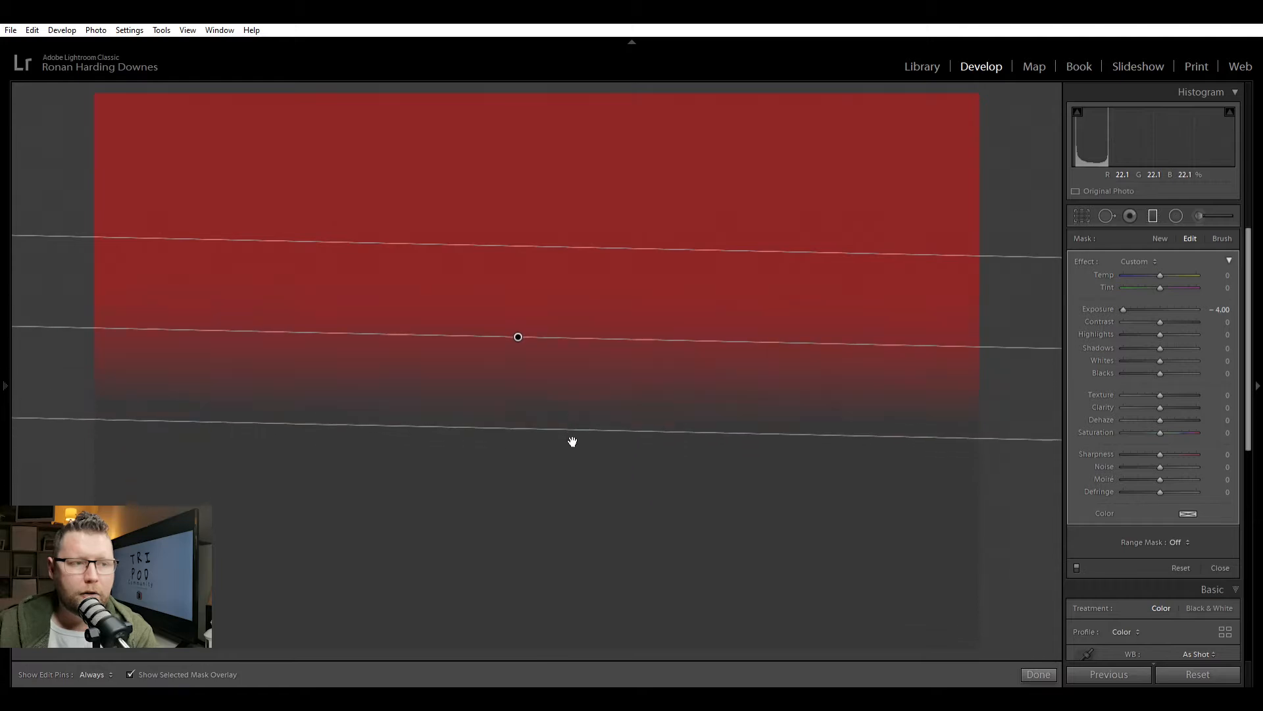
# - Replace the tilted filter with a new level graduated filter, centred slightly below the middle of the grey image
pyautogui.hotkey('ctrl', 'z')
pyautogui.press('Delete')
pyautogui.moveTo(583, 279); pyautogui.dragTo(576, 466)
pyautogui.moveTo(585, 361); pyautogui.dragTo(510, 383)
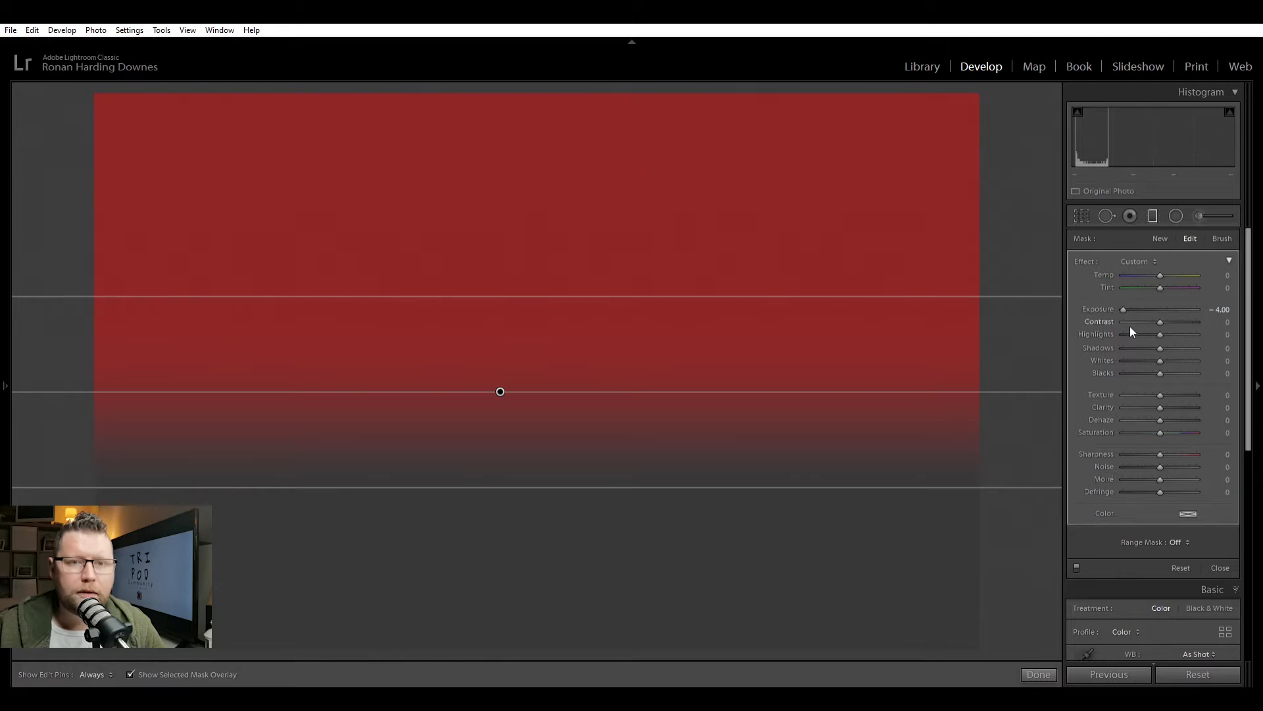
# - Reset the filter's exposure to 0 and vary its feather between narrow and wide by moving only the lower boundary
pyautogui.doubleClick(1125, 299)
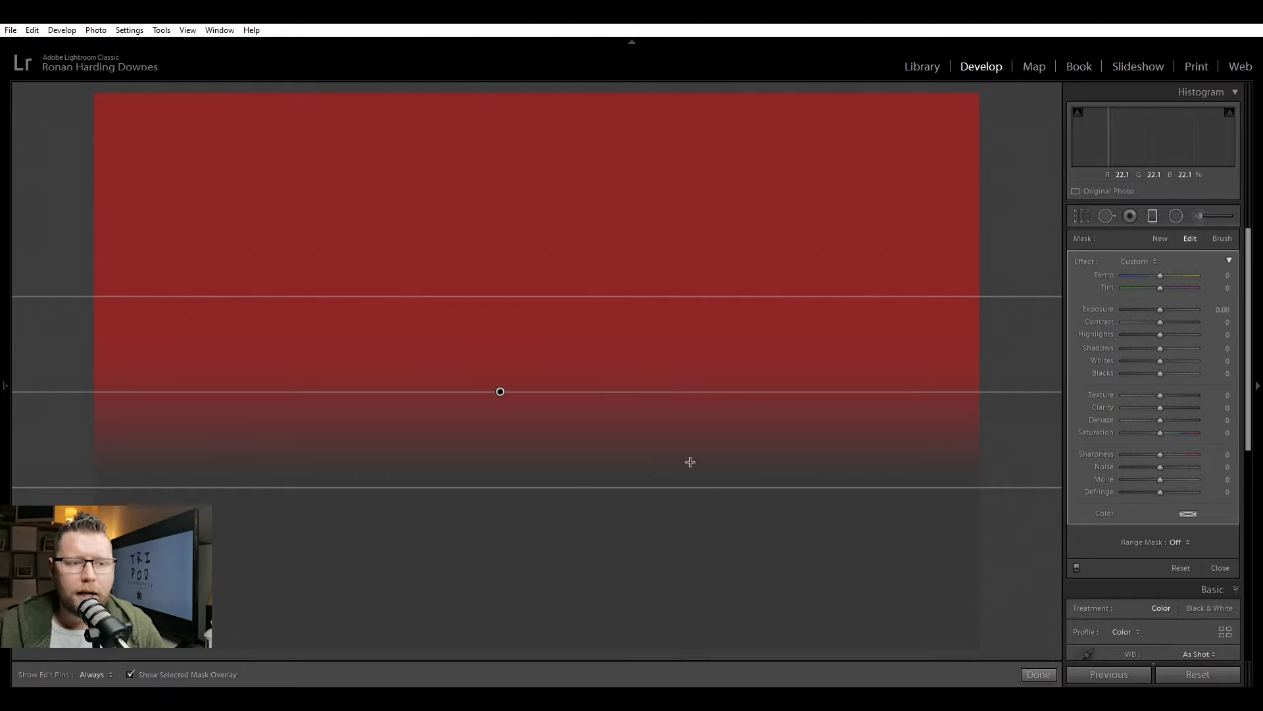
pyautogui.moveTo(671, 479); pyautogui.dragTo(679, 348)
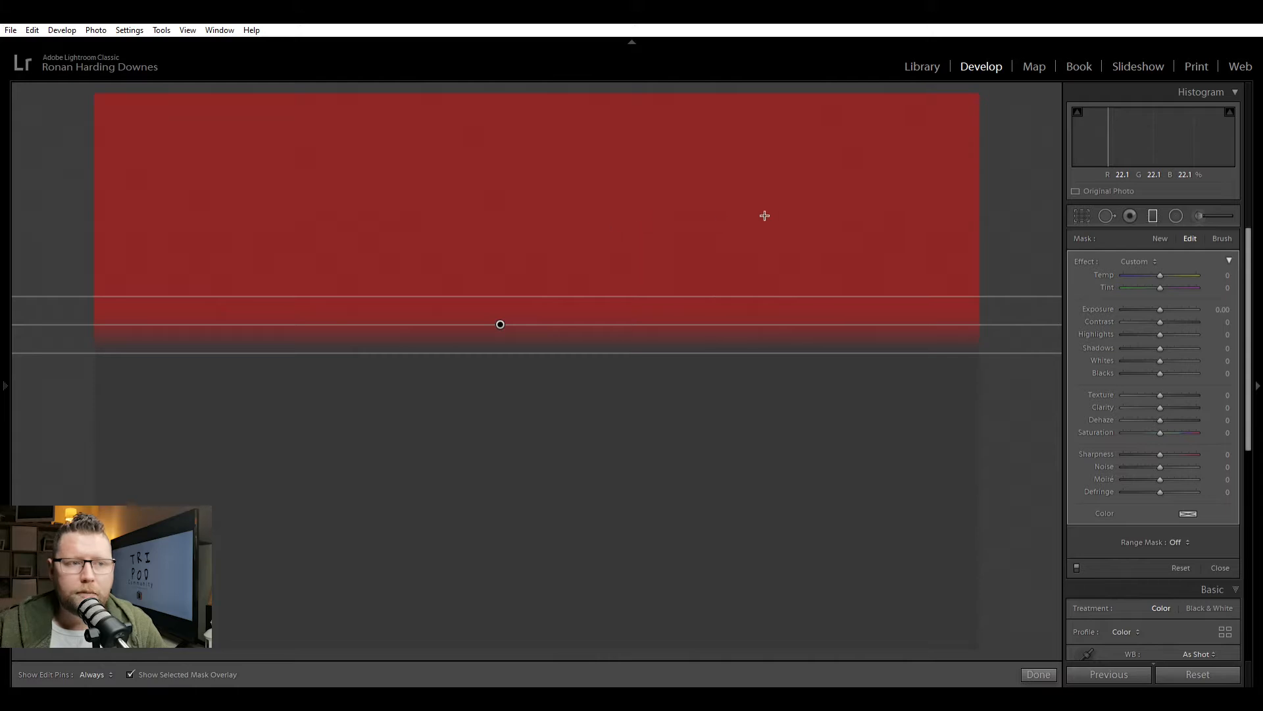
pyautogui.moveTo(692, 352); pyautogui.dragTo(678, 609)
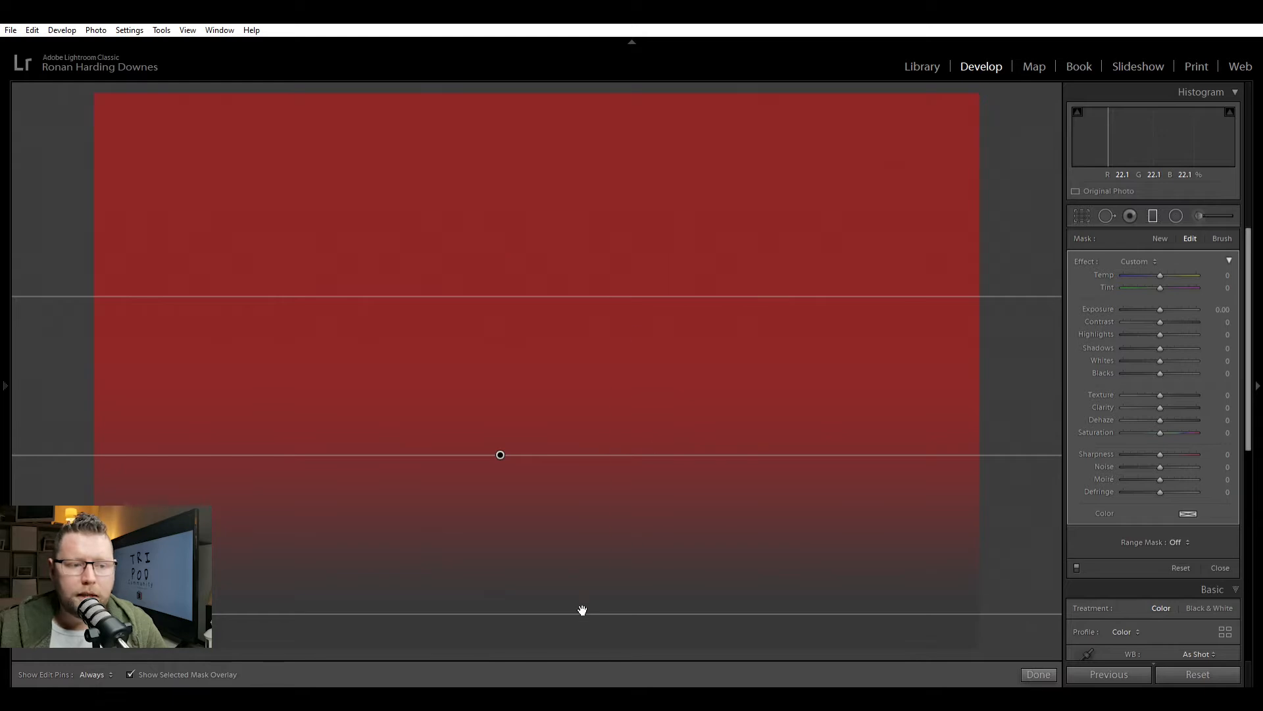
pyautogui.moveTo(626, 611); pyautogui.dragTo(652, 432)
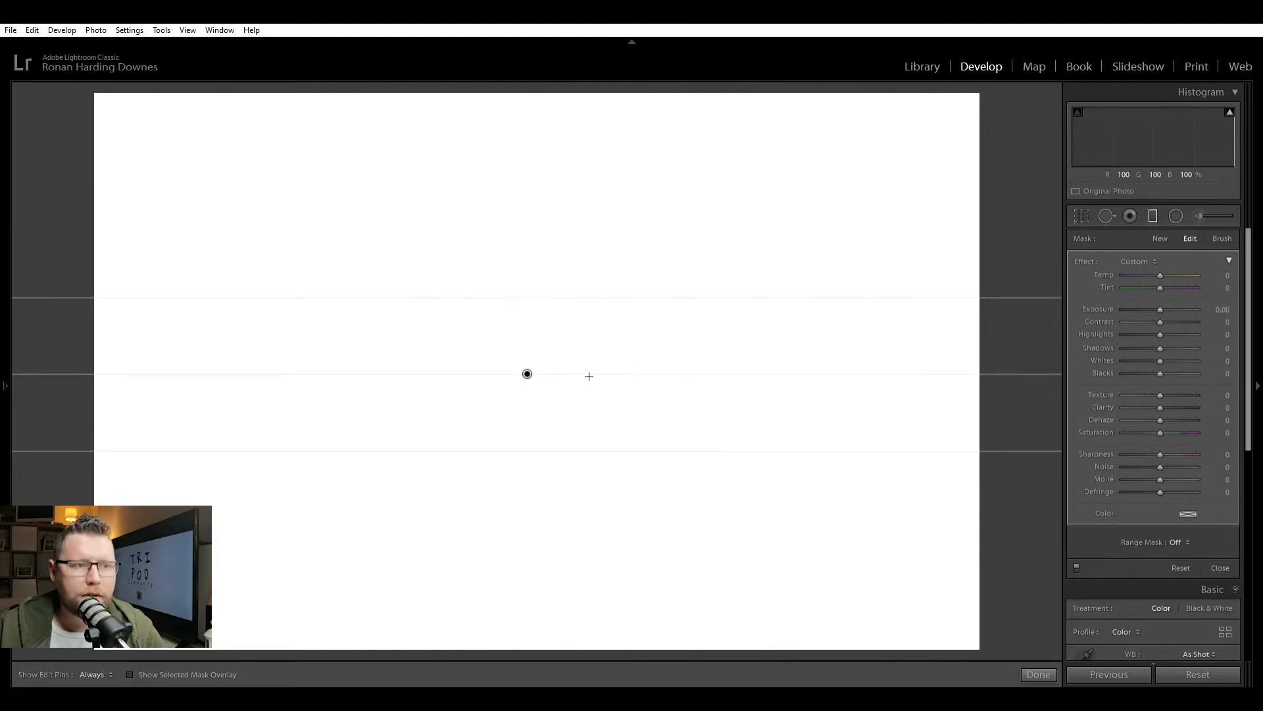
# - Show the filter's mask overlay on the white image and cycle through the overlay colours, returning to red
pyautogui.moveTo(1159, 294); pyautogui.dragTo(1166, 295)
pyautogui.doubleClick(1166, 295)
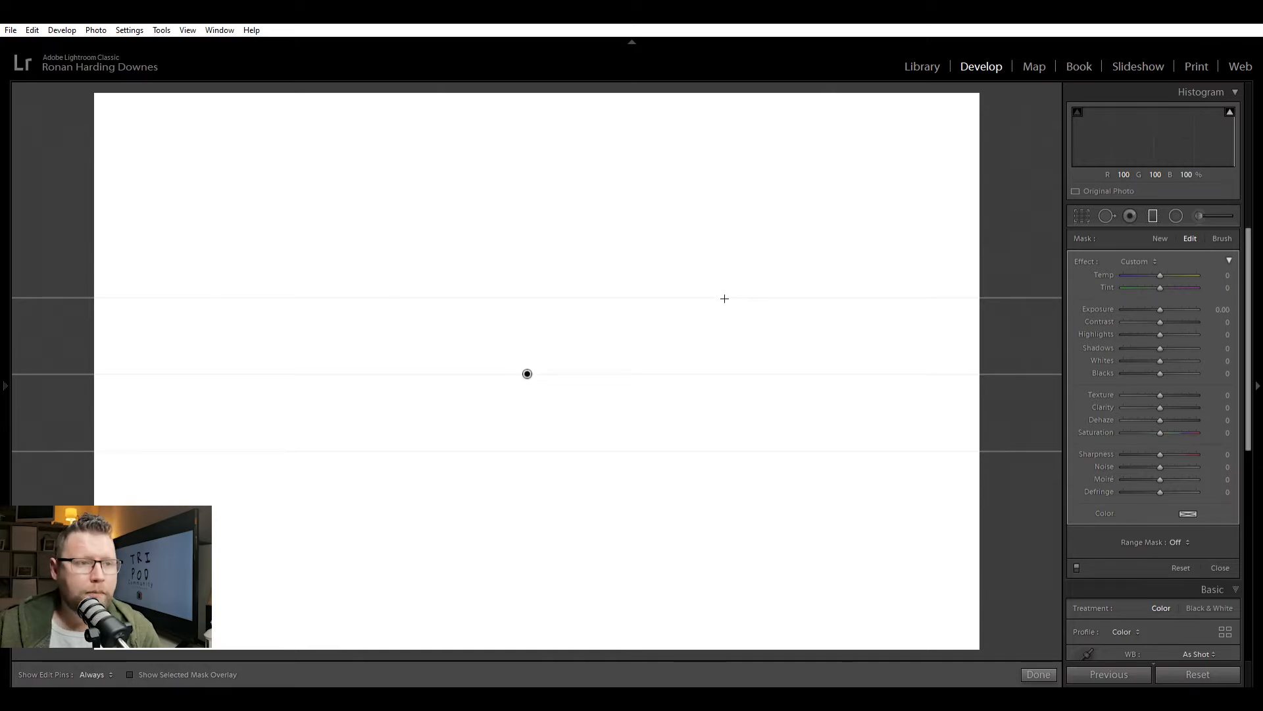
pyautogui.press('o')
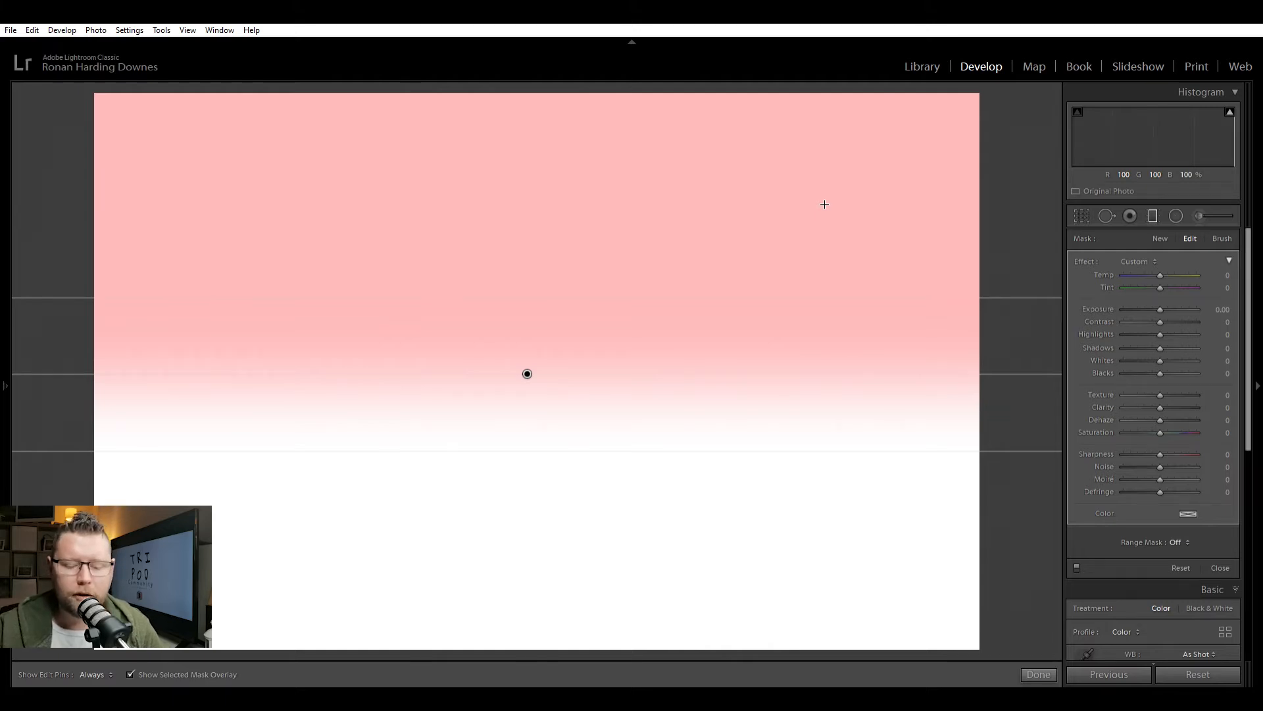
pyautogui.hotkey('shift', 'o')
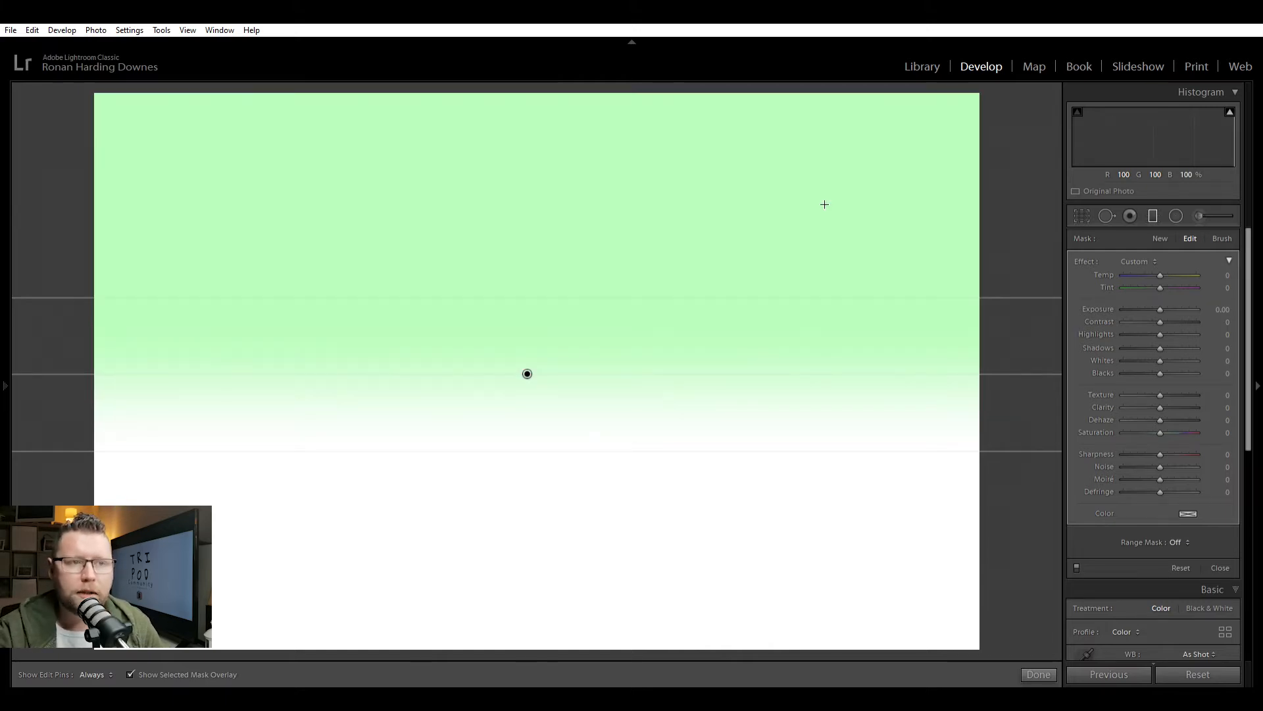
pyautogui.hotkey('shift', 'o')
pyautogui.hotkey('shift', 'o')
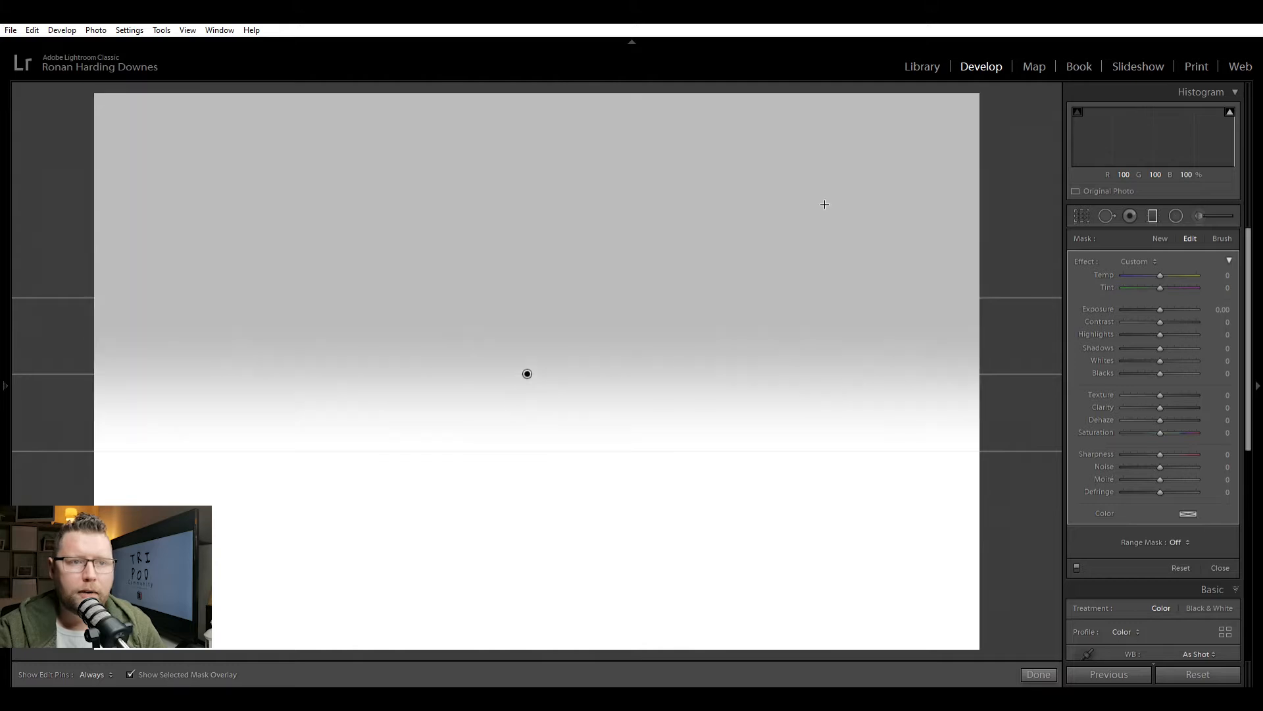
pyautogui.hotkey('shift', 'o')
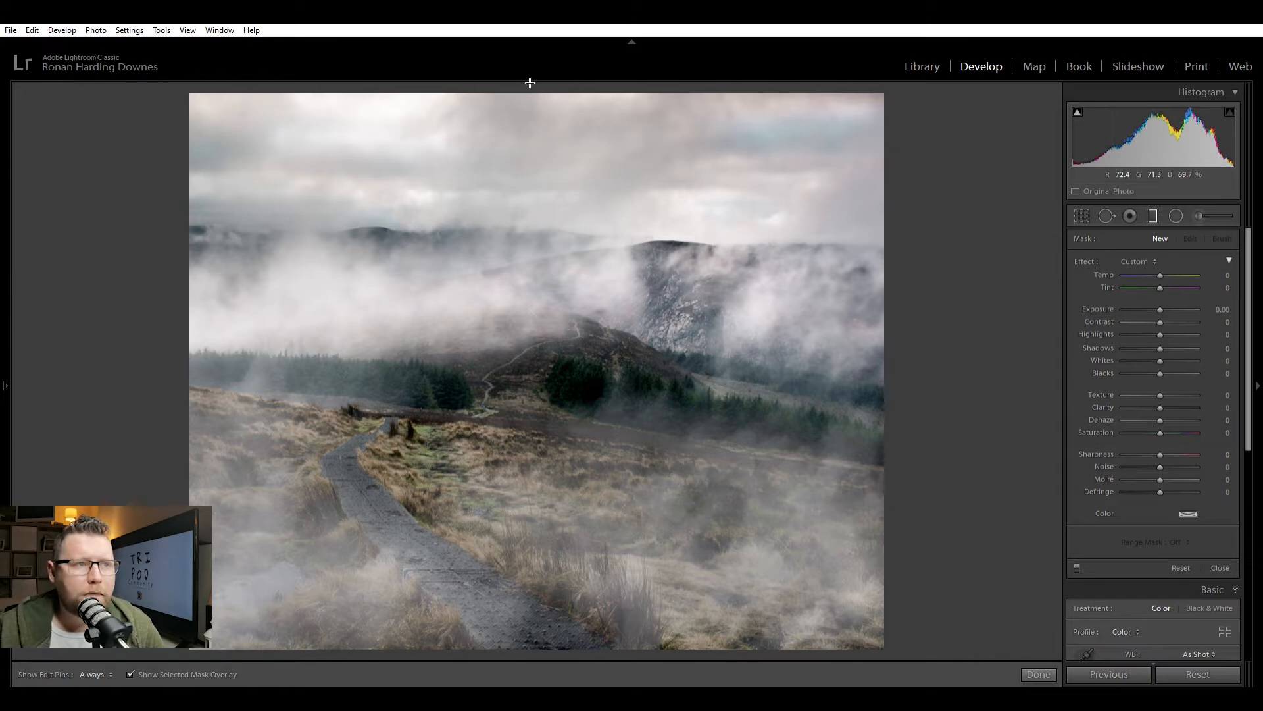
# - Place a level graduated filter with a narrow transition along the misty landscape's horizon, discarding a first one drawn from the top edge
pyautogui.moveTo(527, 85); pyautogui.dragTo(532, 295)
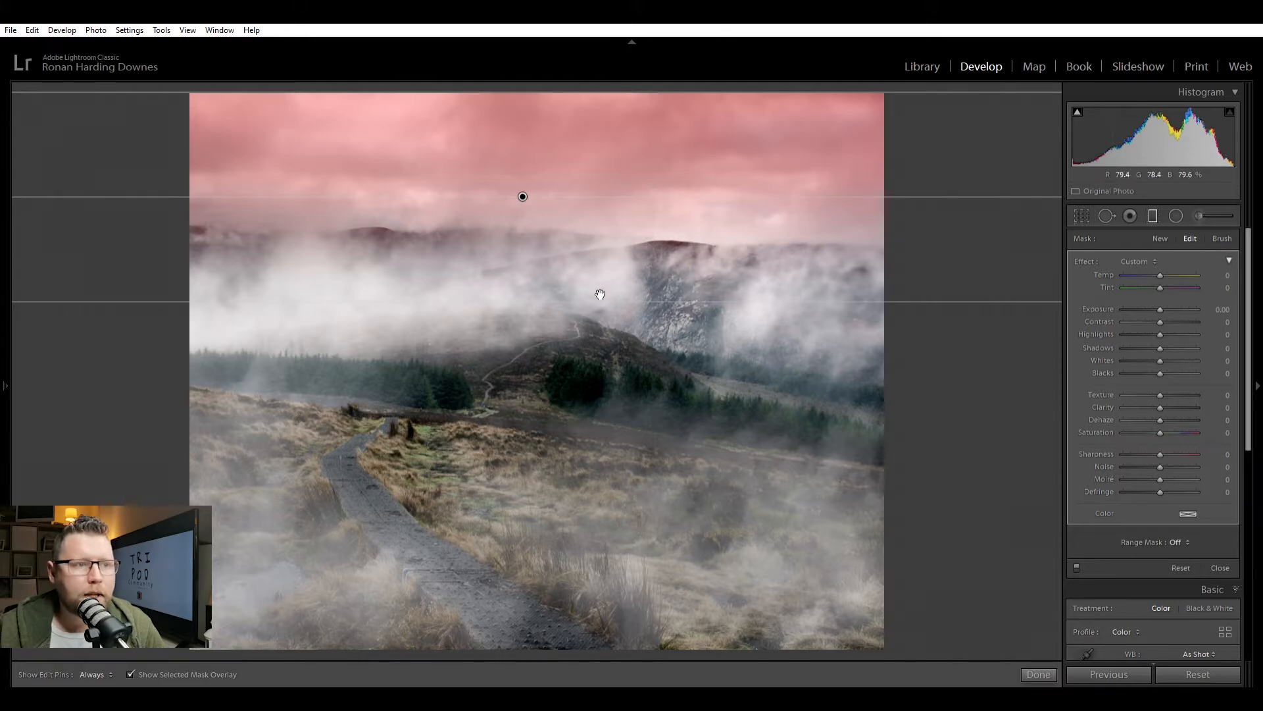
pyautogui.press('Delete')
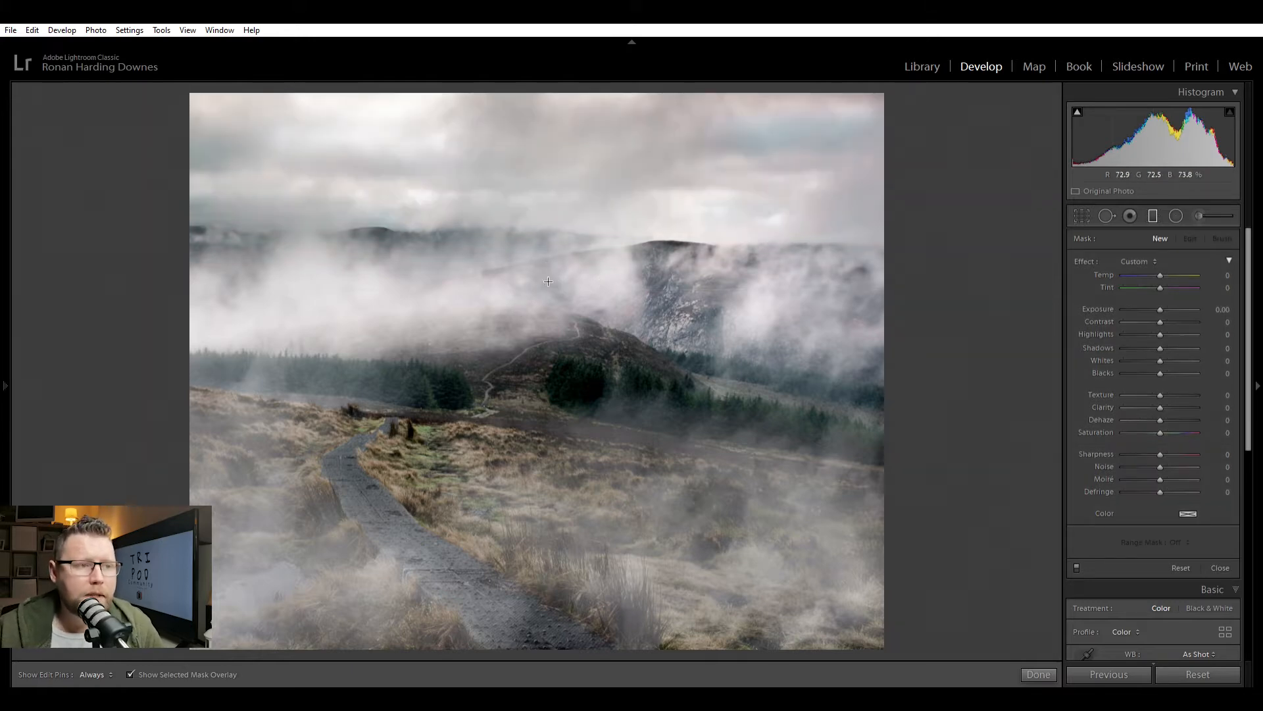
pyautogui.moveTo(542, 294); pyautogui.dragTo(537, 394)
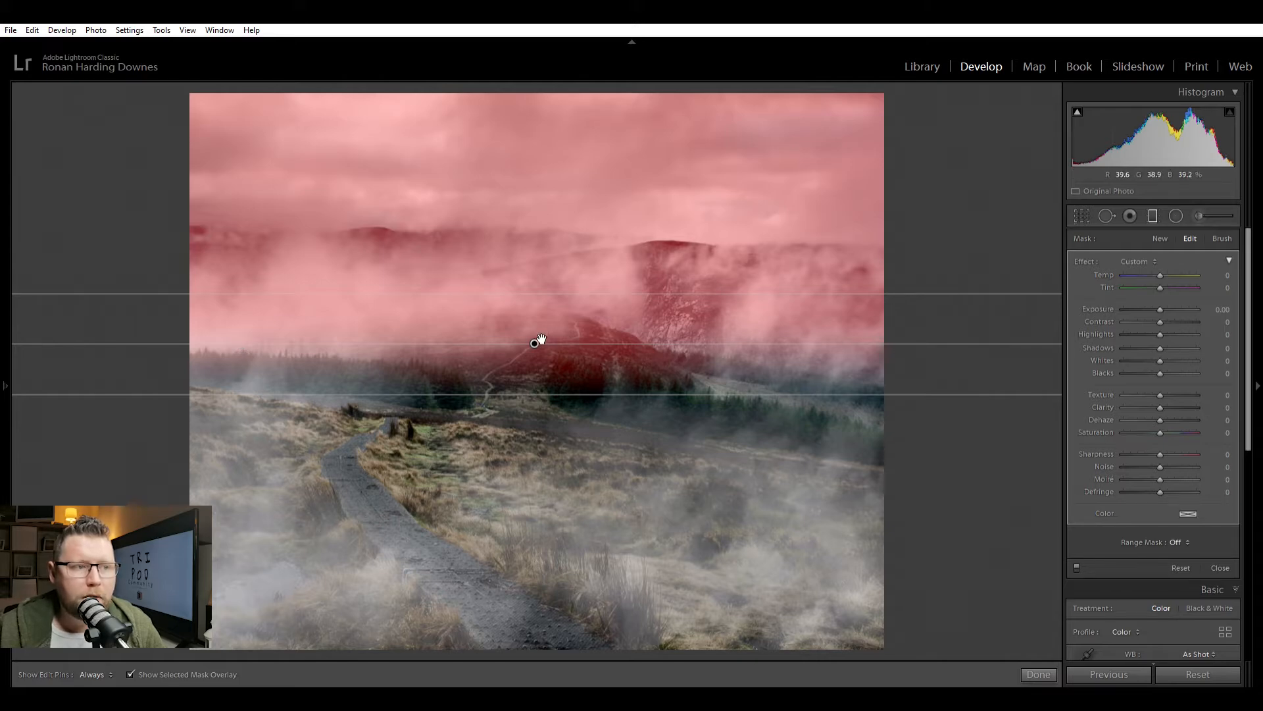
pyautogui.moveTo(544, 339); pyautogui.dragTo(547, 230)
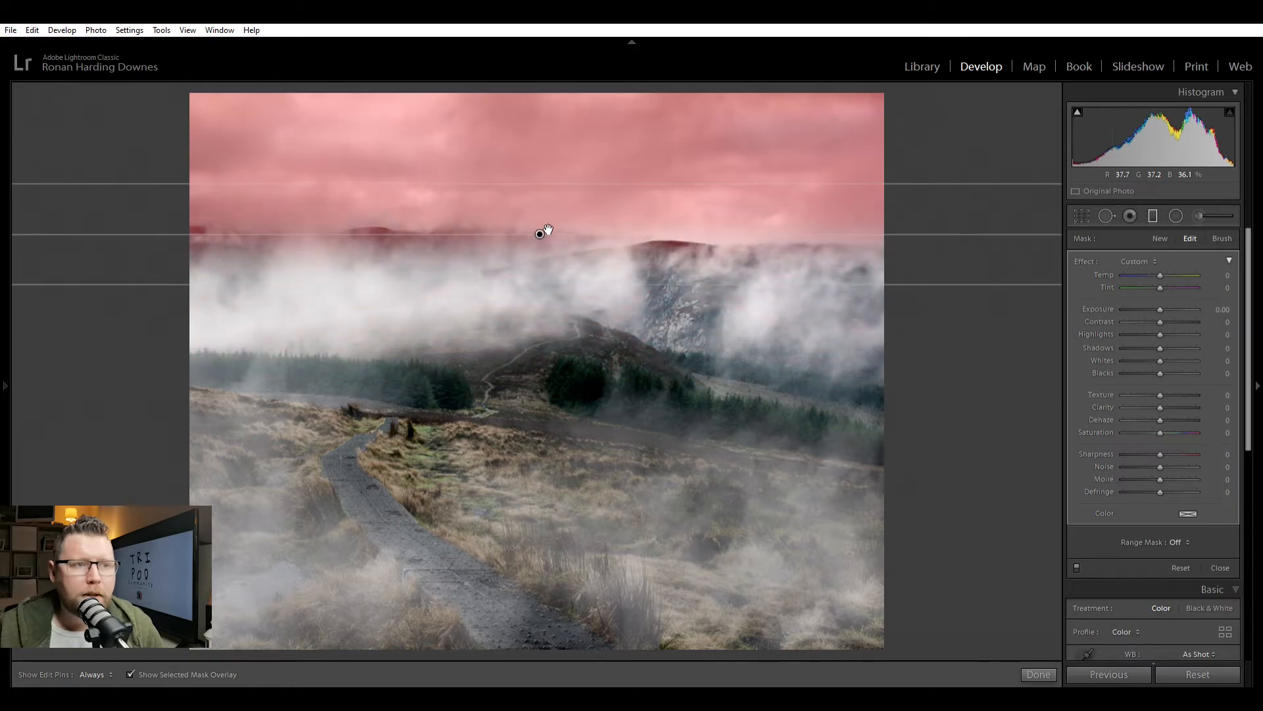
# - Nudge the sky filter slightly upward on the horizon, check its coverage with the mask overlay, and leave the overlay hidden
pyautogui.press('o')
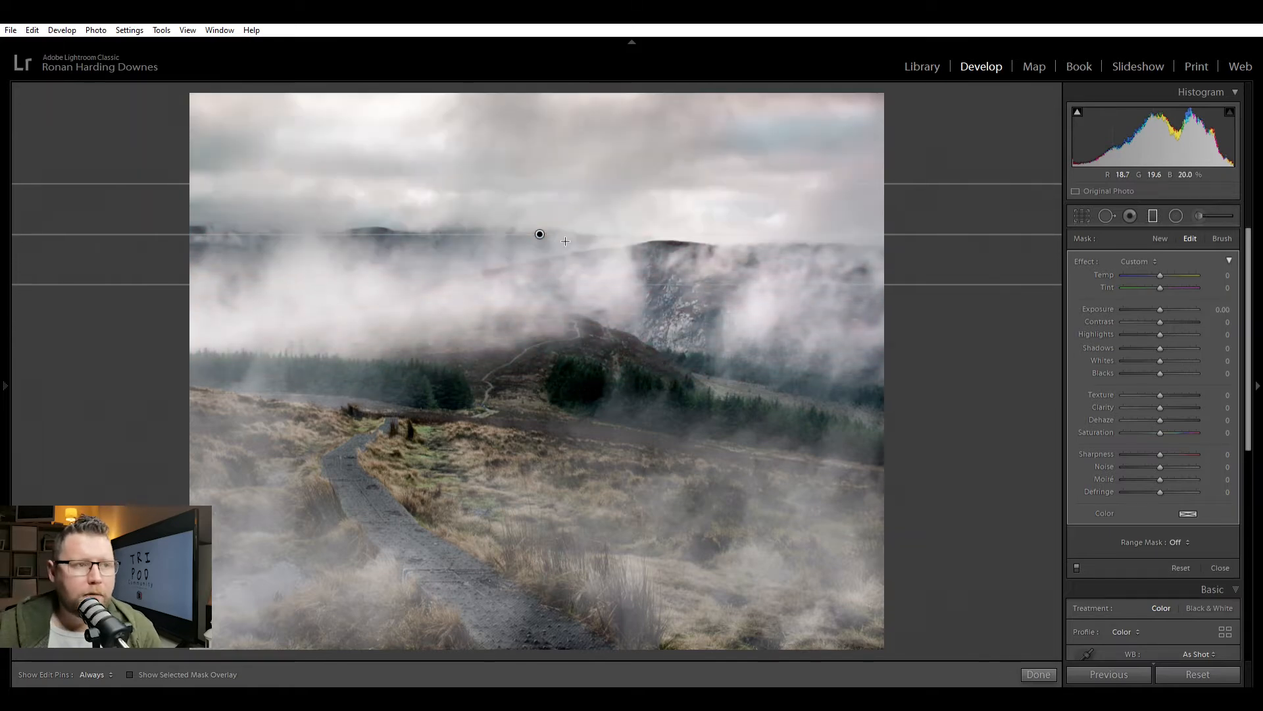
pyautogui.moveTo(541, 229)
pyautogui.mouseDown()
pyautogui.moveTo(544, 392)
pyautogui.moveTo(550, 224)
pyautogui.mouseUp()
pyautogui.press('o')
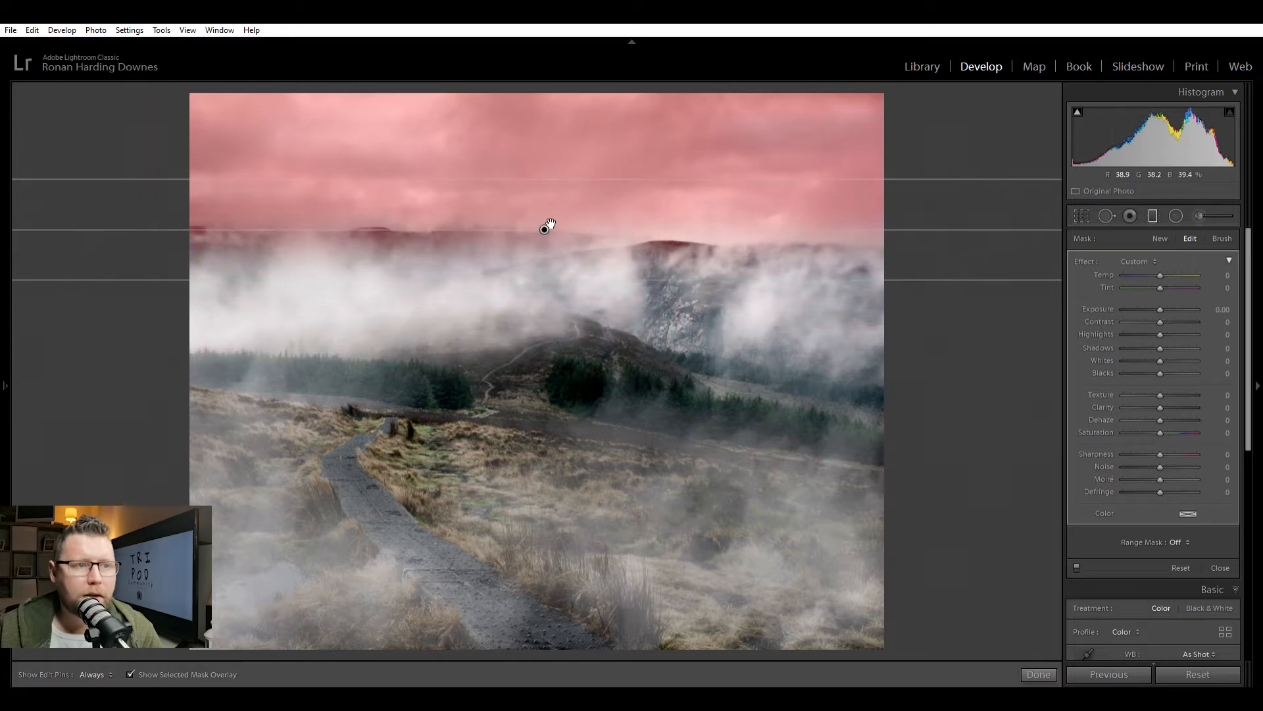
pyautogui.press('o')
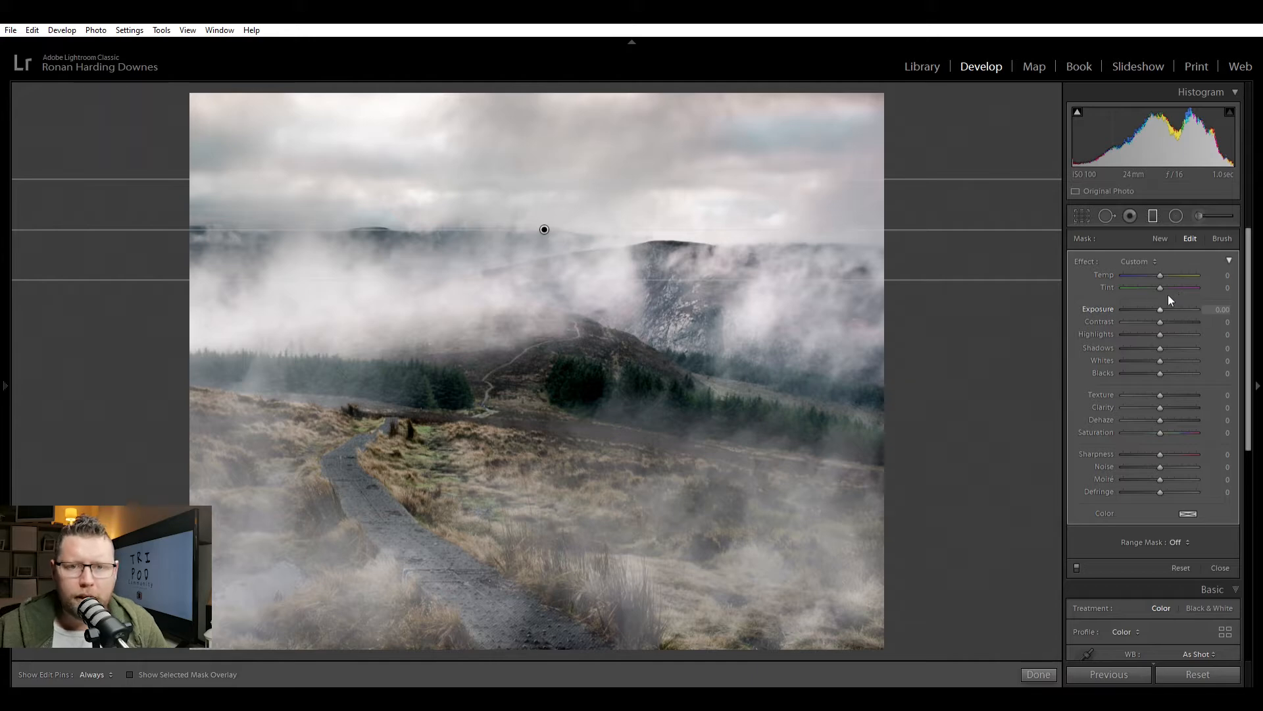
# - Adjust the misty sky filter with exposure -1.00, highlights -16, shadows 38 and whites 29
pyautogui.moveTo(1160, 298); pyautogui.dragTo(1154, 335)
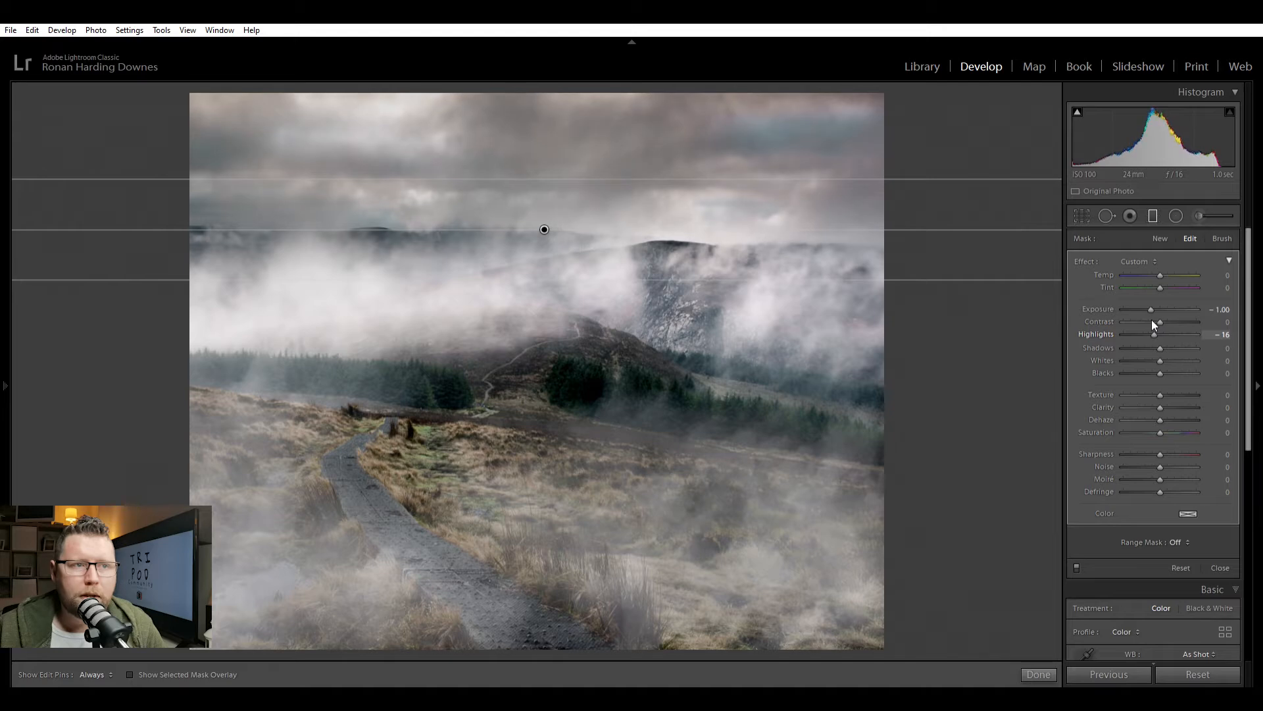
pyautogui.click(1175, 347)
pyautogui.moveTo(1160, 348); pyautogui.dragTo(1172, 349)
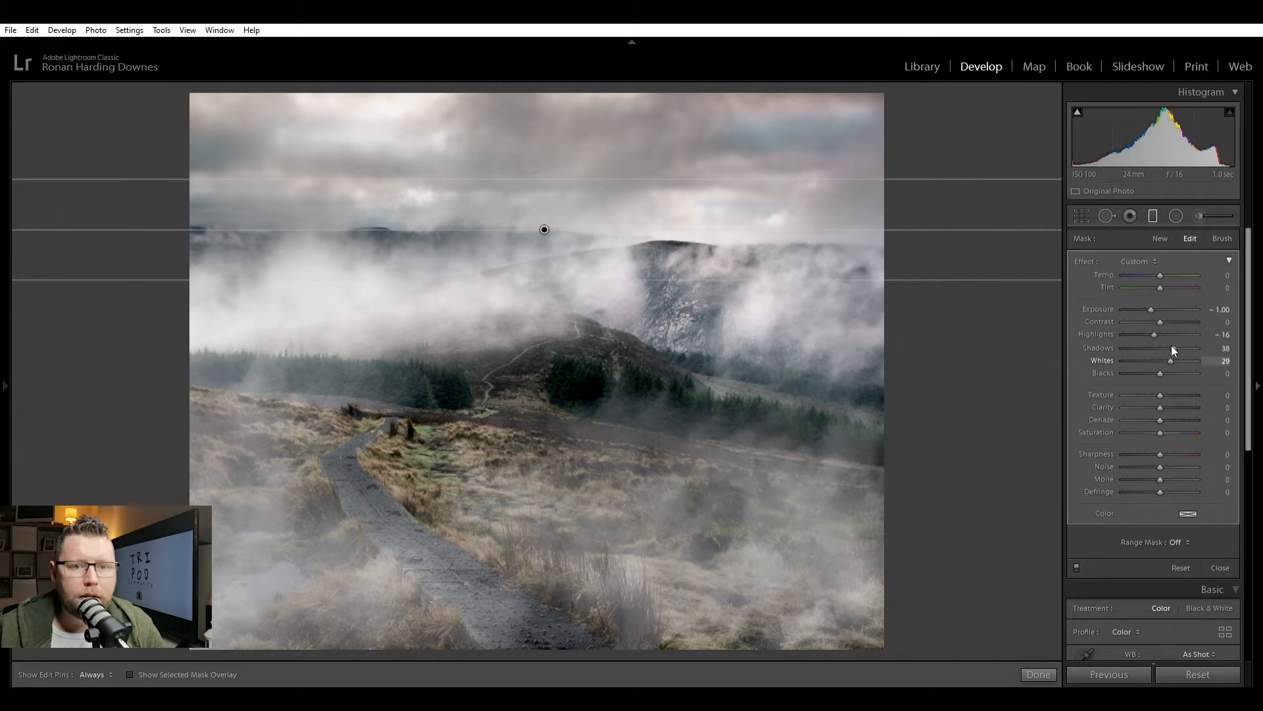
pyautogui.click(1148, 393)
pyautogui.moveTo(1155, 382); pyautogui.dragTo(1151, 382)
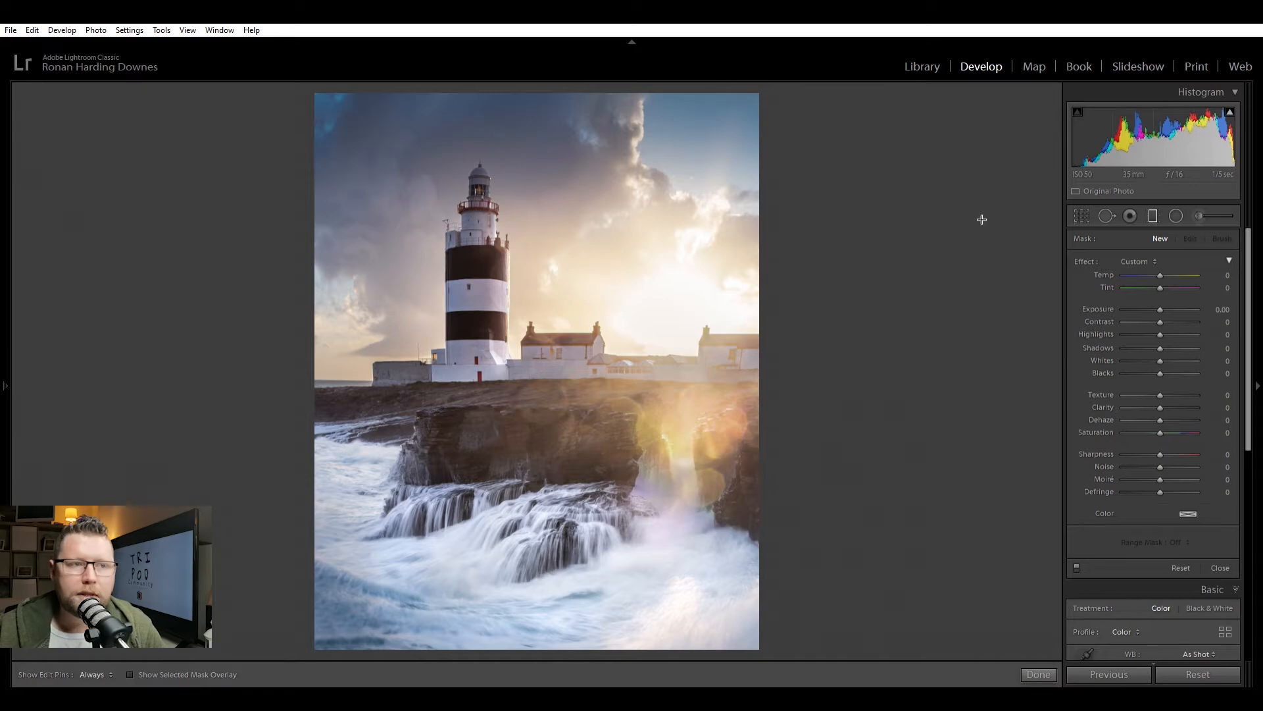
# - Add a narrow graduated filter near the top of the lighthouse photo's sky and set its exposure to -1.10
pyautogui.moveTo(551, 247); pyautogui.dragTo(551, 278)
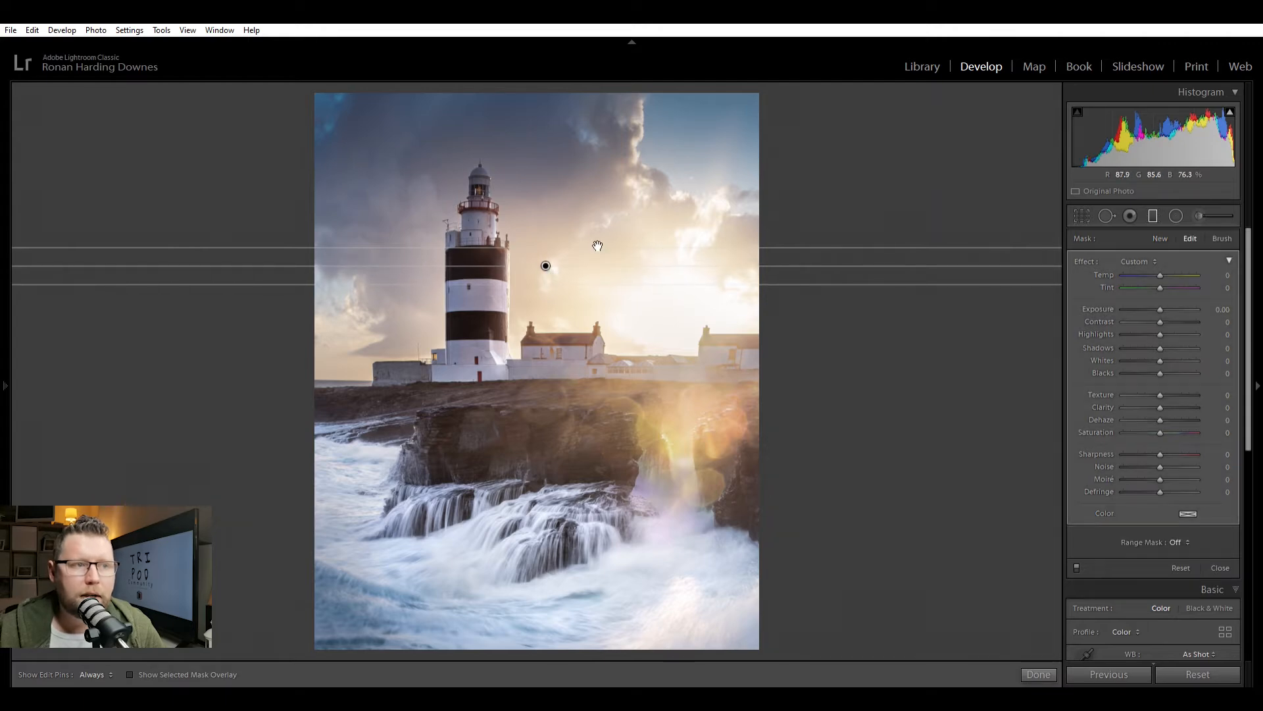
pyautogui.moveTo(548, 263); pyautogui.dragTo(529, 118)
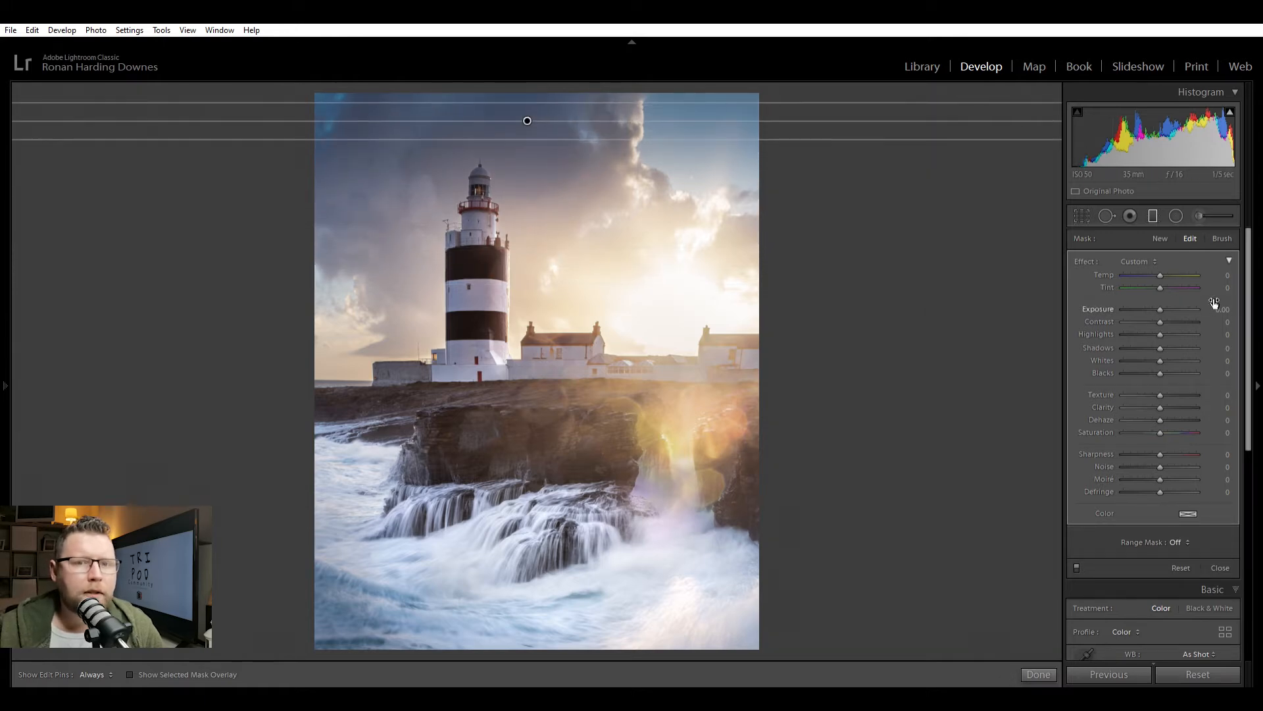
pyautogui.moveTo(1229, 305); pyautogui.dragTo(1215, 305)
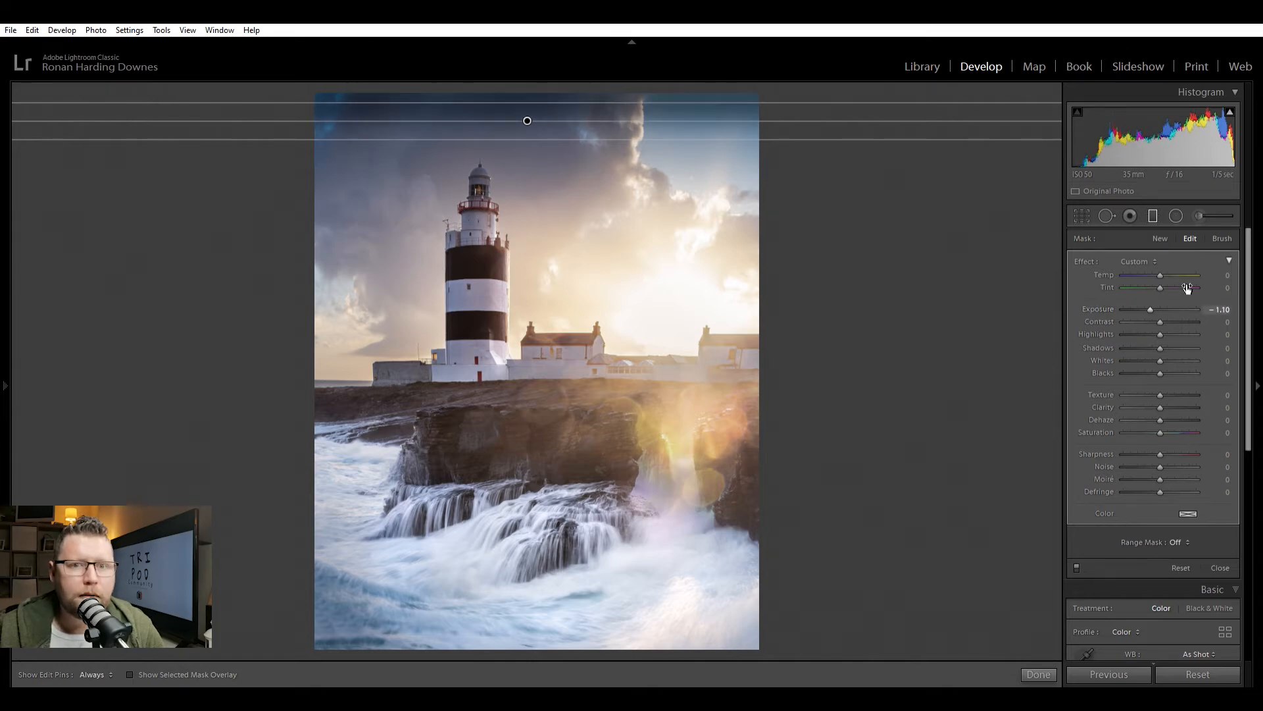
# - Try the sky filter lower over the lighthouse, return it above the tower and widen its transition
pyautogui.moveTo(527, 121); pyautogui.dragTo(522, 237)
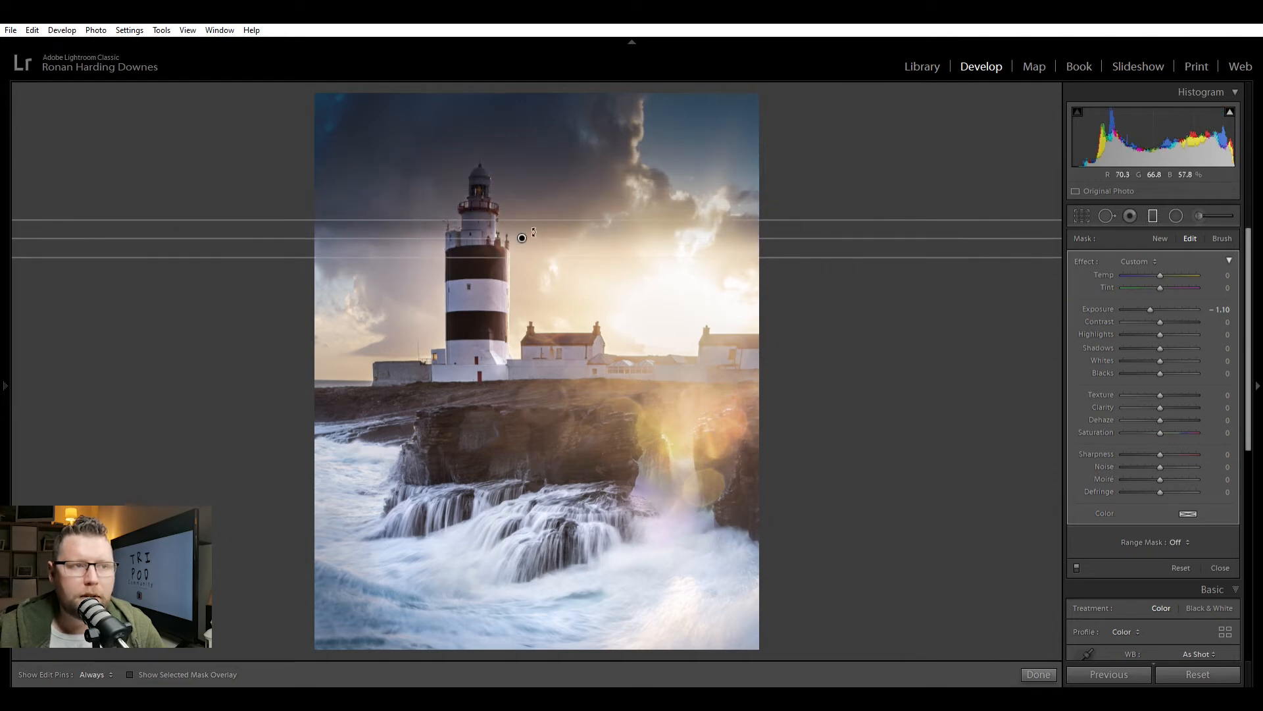
pyautogui.moveTo(522, 236); pyautogui.dragTo(526, 116)
pyautogui.moveTo(749, 140); pyautogui.dragTo(750, 166)
pyautogui.moveTo(532, 130); pyautogui.dragTo(531, 124)
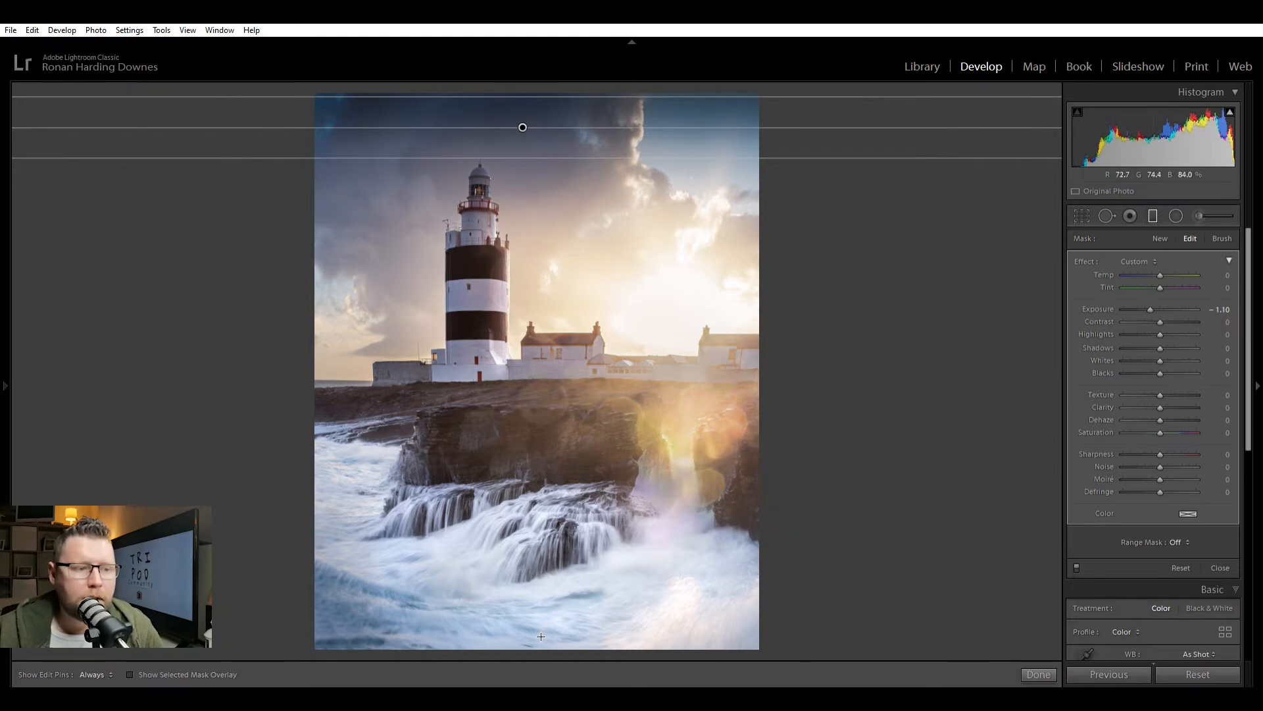
# - Darken the sea with a second graduated filter from the bottom edge at exposure -1.70, widening its transition up to the cascading water
pyautogui.moveTo(541, 636); pyautogui.dragTo(548, 590)
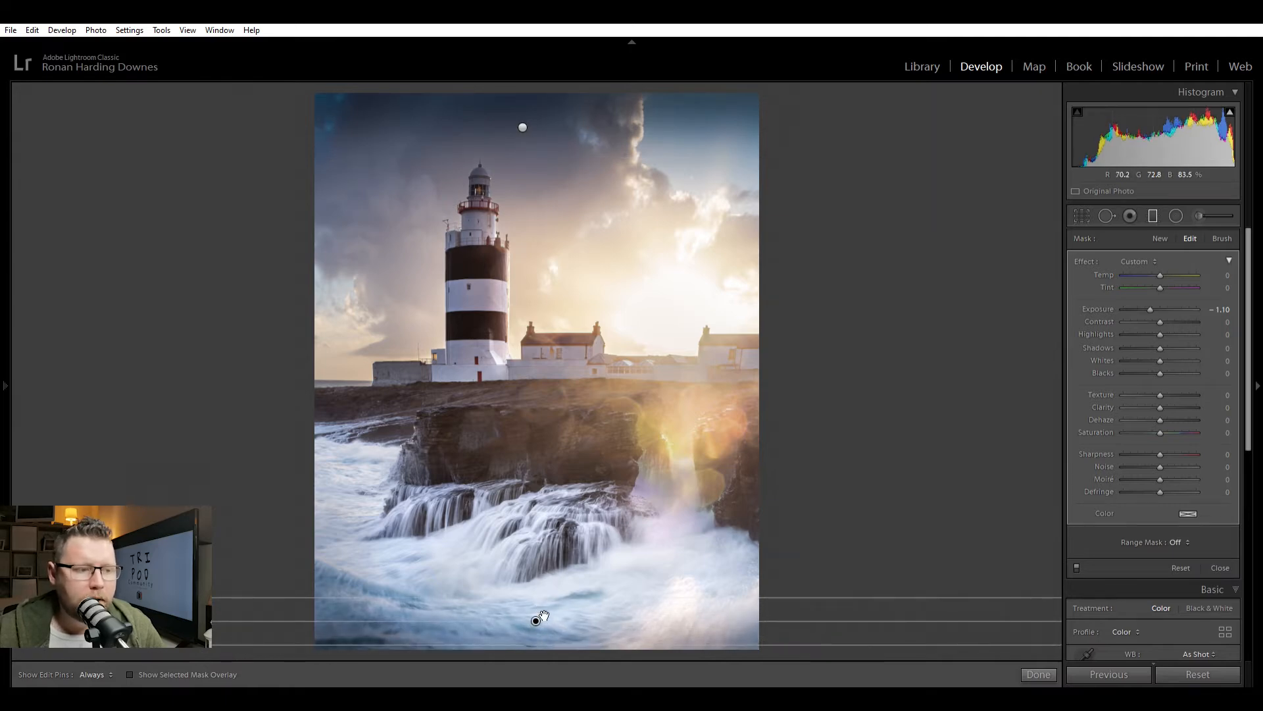
pyautogui.moveTo(543, 615); pyautogui.dragTo(544, 584)
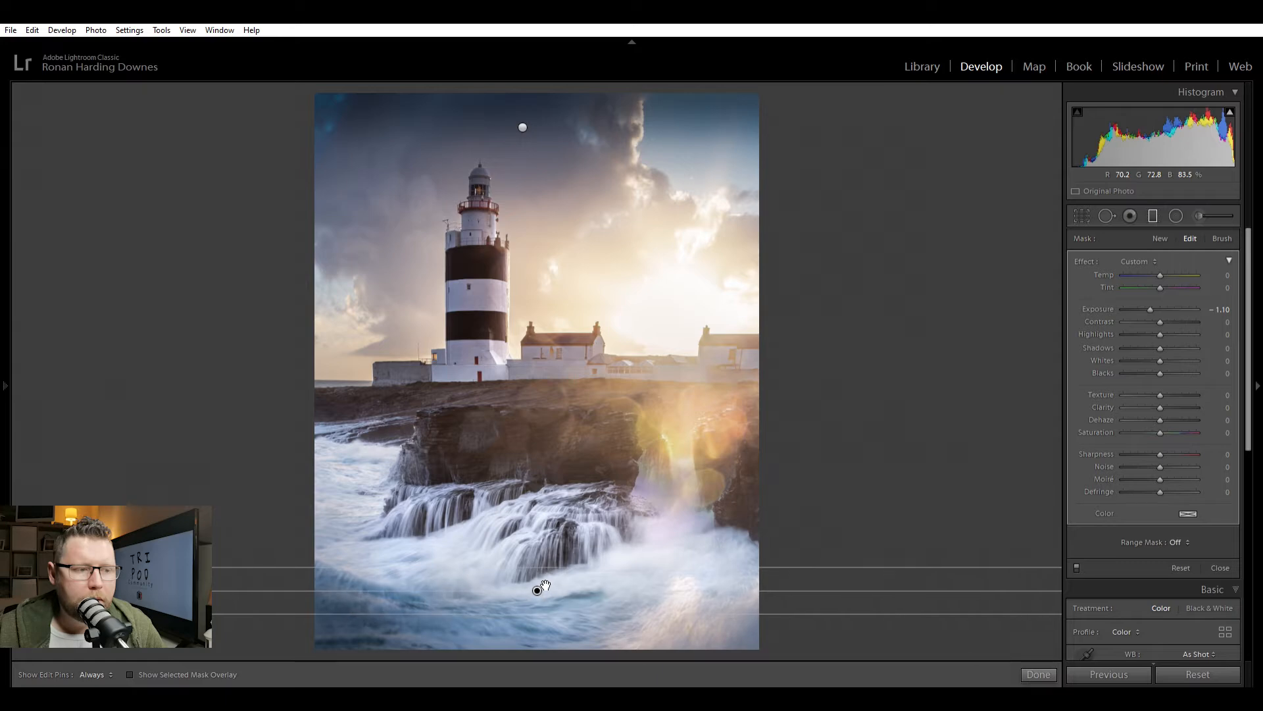
pyautogui.moveTo(1225, 308); pyautogui.dragTo(1213, 308)
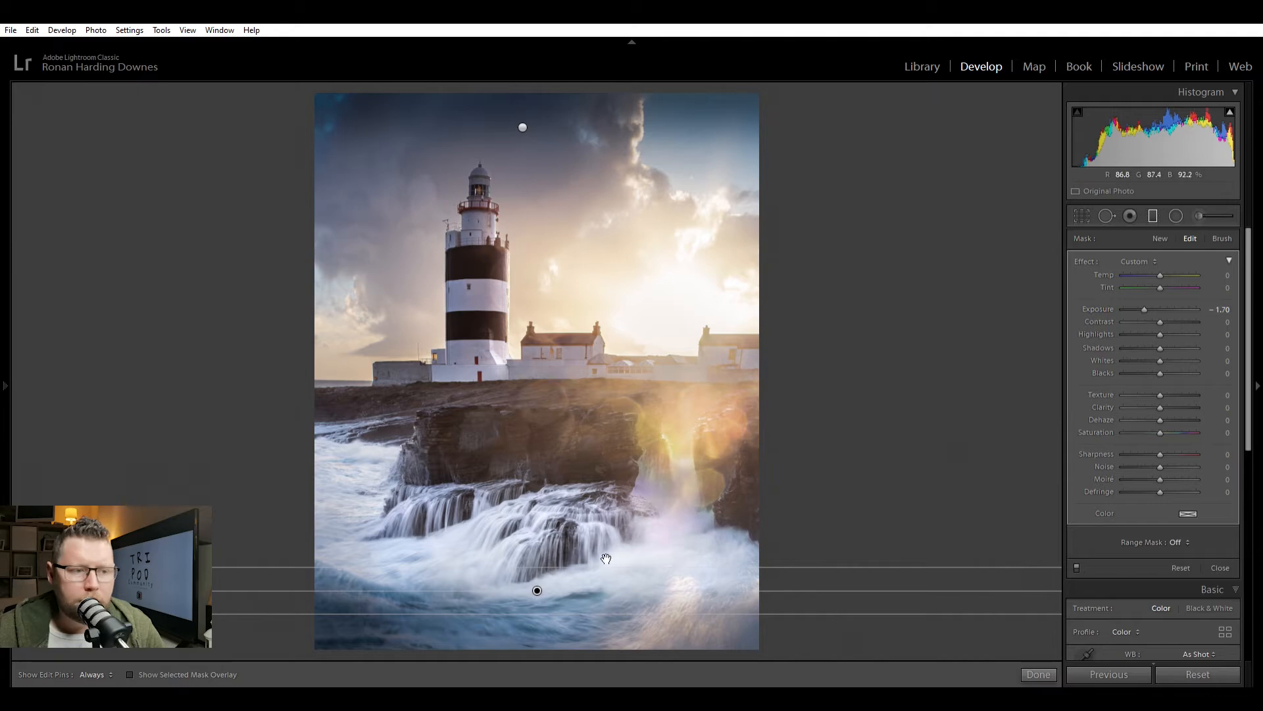
pyautogui.moveTo(606, 559); pyautogui.dragTo(614, 509)
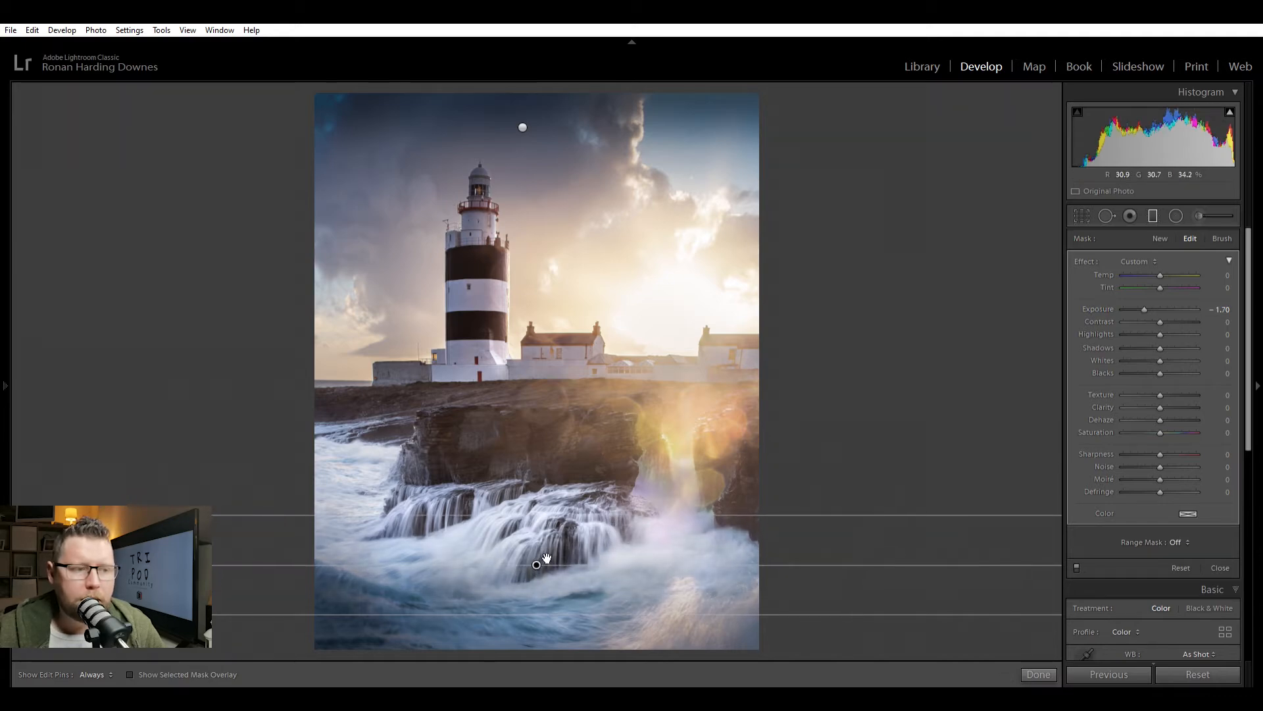
pyautogui.moveTo(547, 556); pyautogui.dragTo(547, 561)
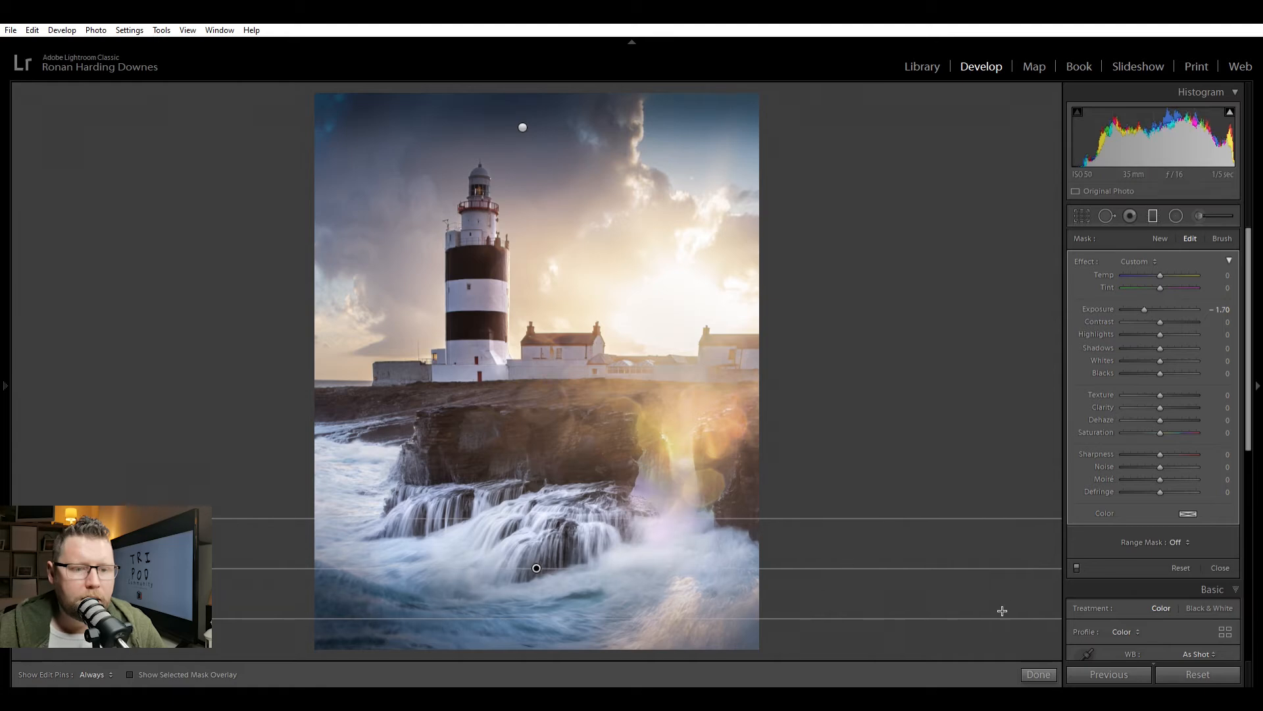
# - Finish editing the lighthouse filters and compare the photo before and after them
pyautogui.click(1039, 666)
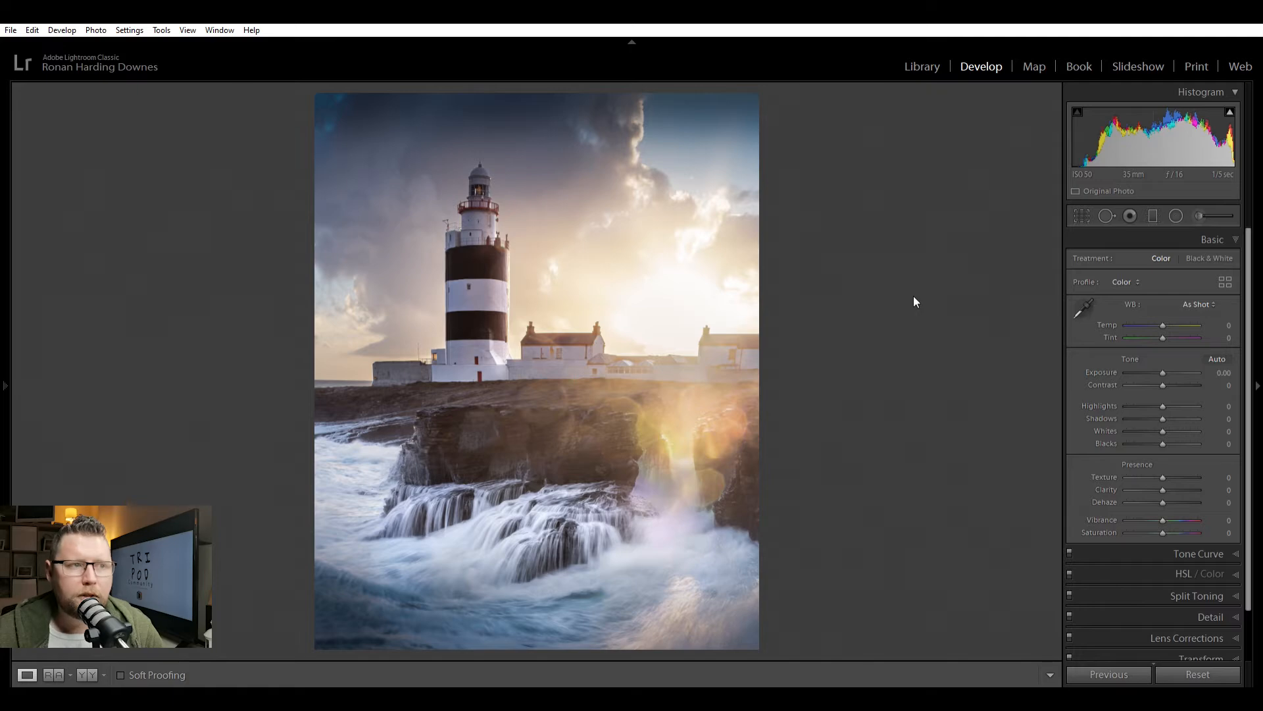
pyautogui.press('\\')
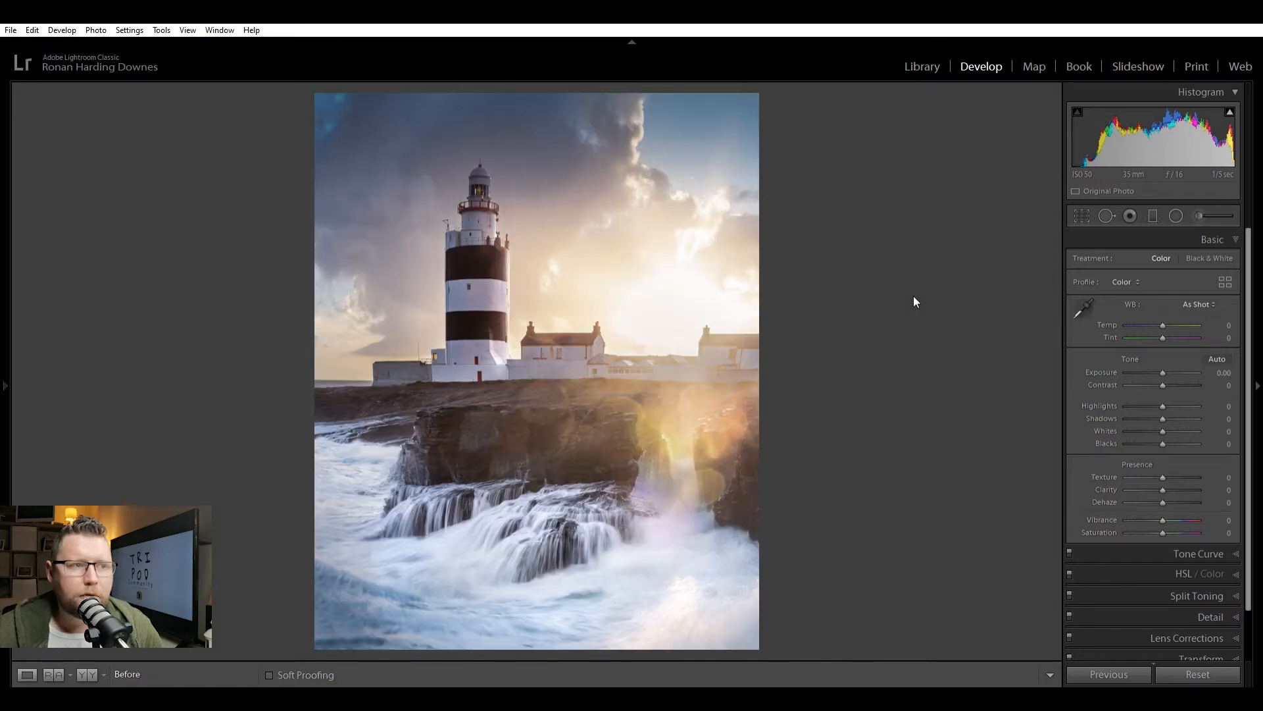
pyautogui.press('\\')
pyautogui.press('\\')
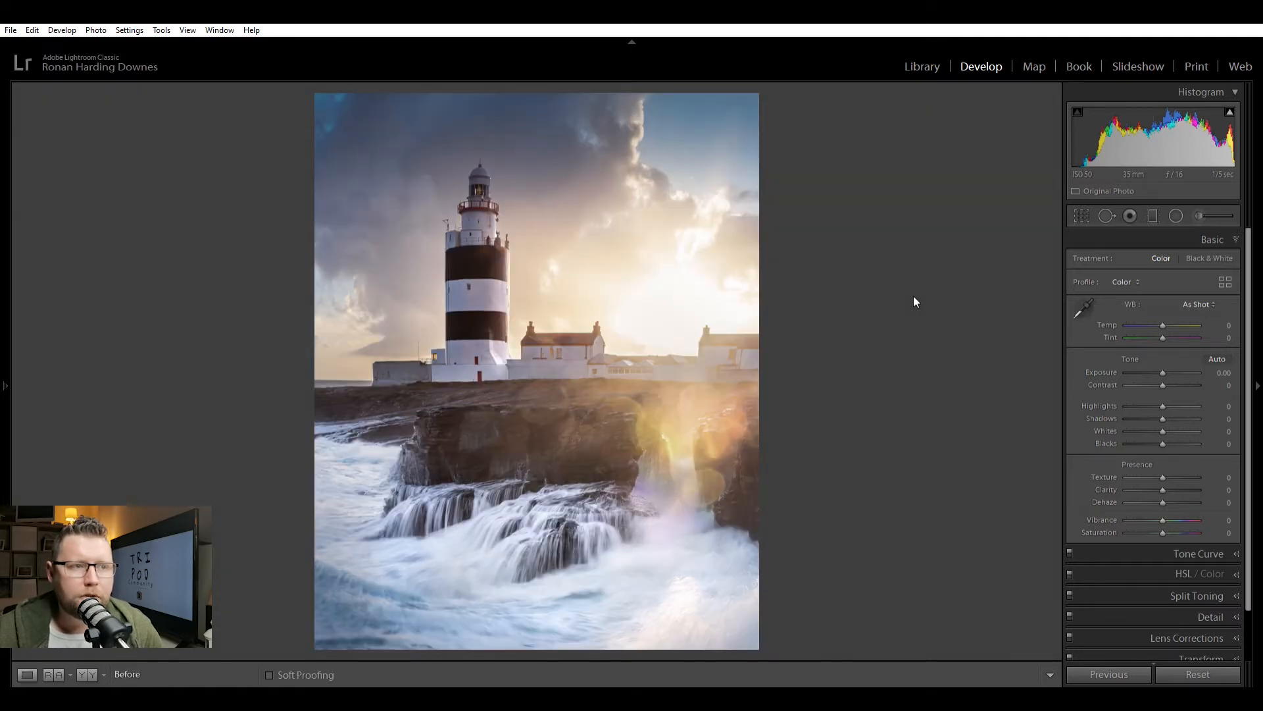
pyautogui.press('\\')
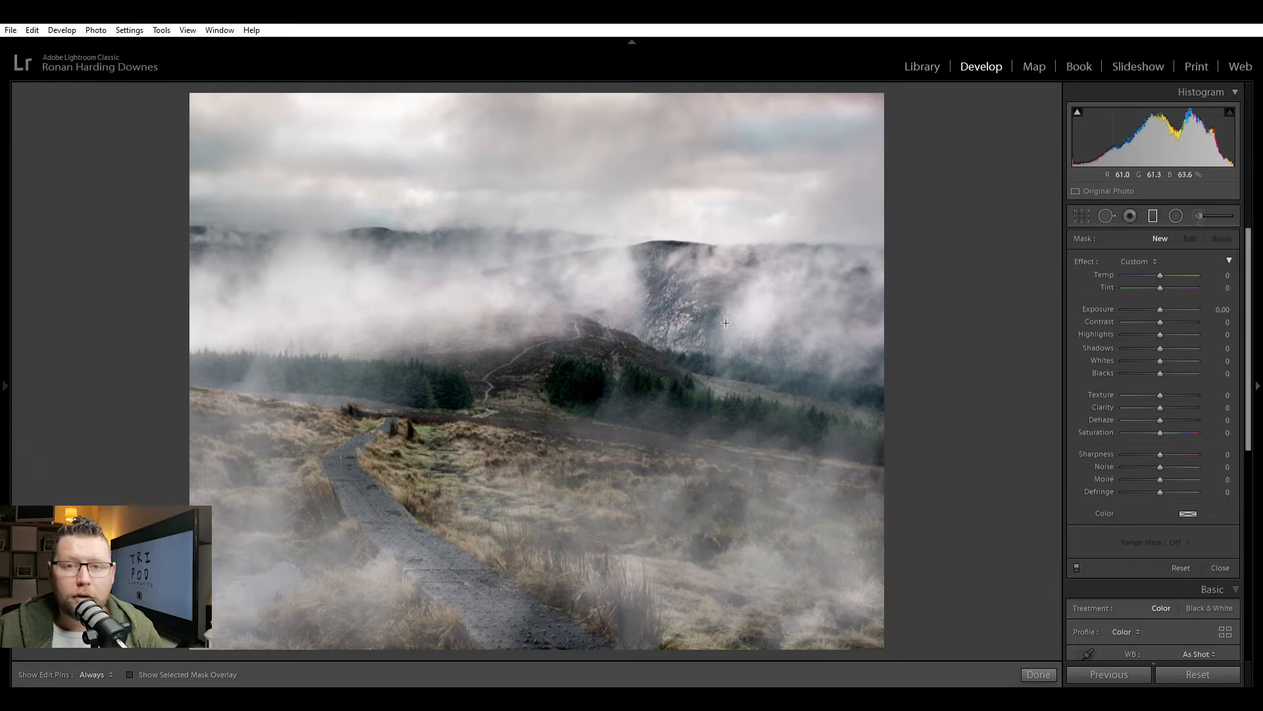
# - Warm the misty path photo's sky with a graduated filter at Temp 38, moving it up to the distant ridge line
pyautogui.moveTo(549, 185); pyautogui.dragTo(541, 319)
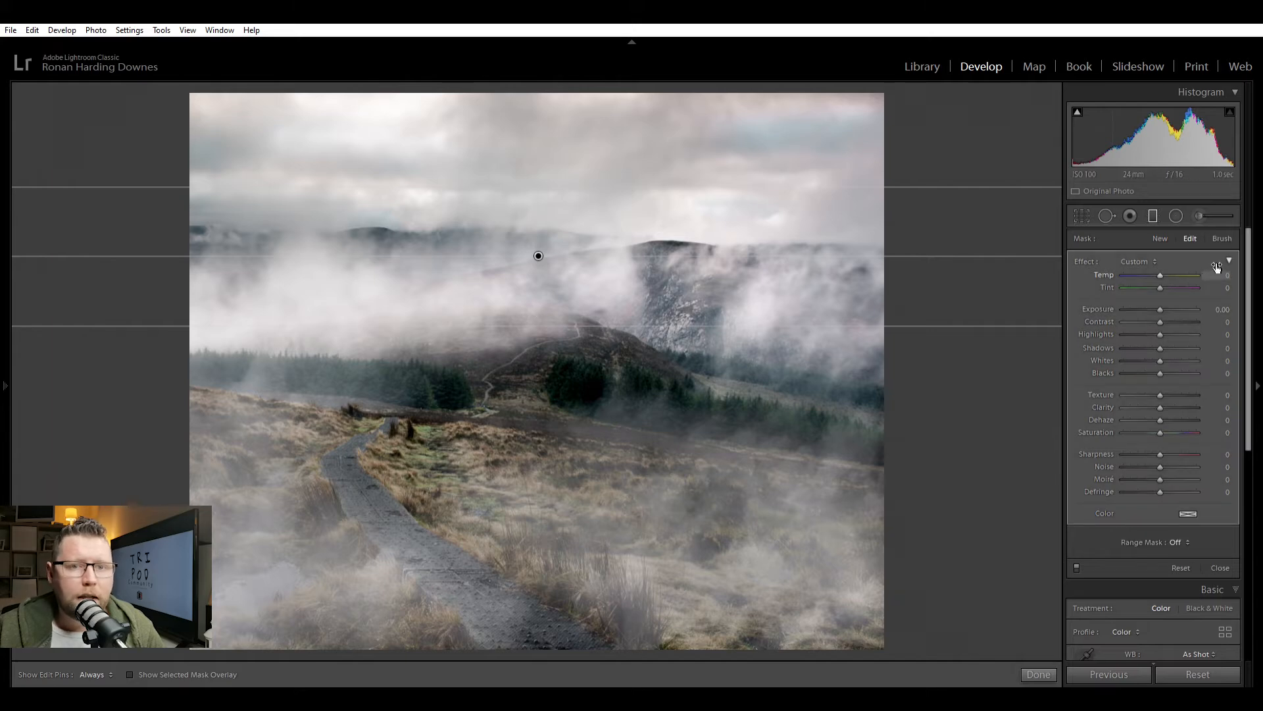
pyautogui.moveTo(1218, 267); pyautogui.dragTo(1247, 267)
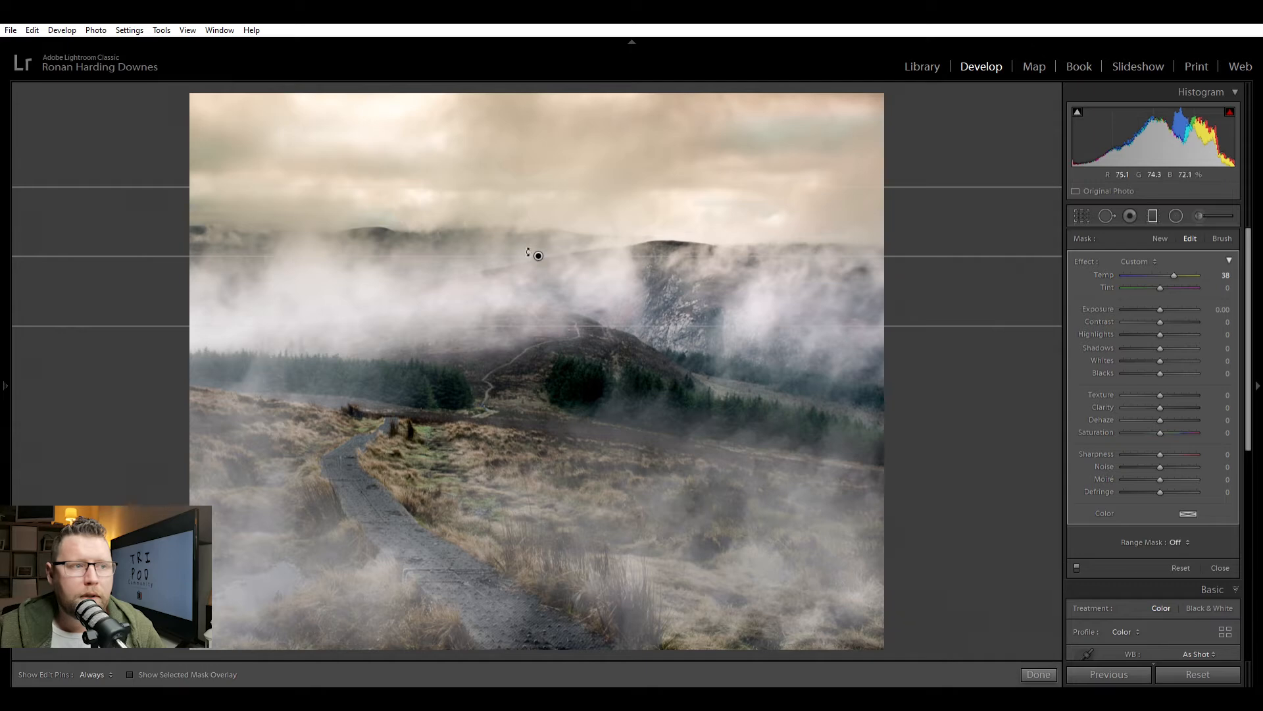
pyautogui.moveTo(550, 250); pyautogui.dragTo(550, 231)
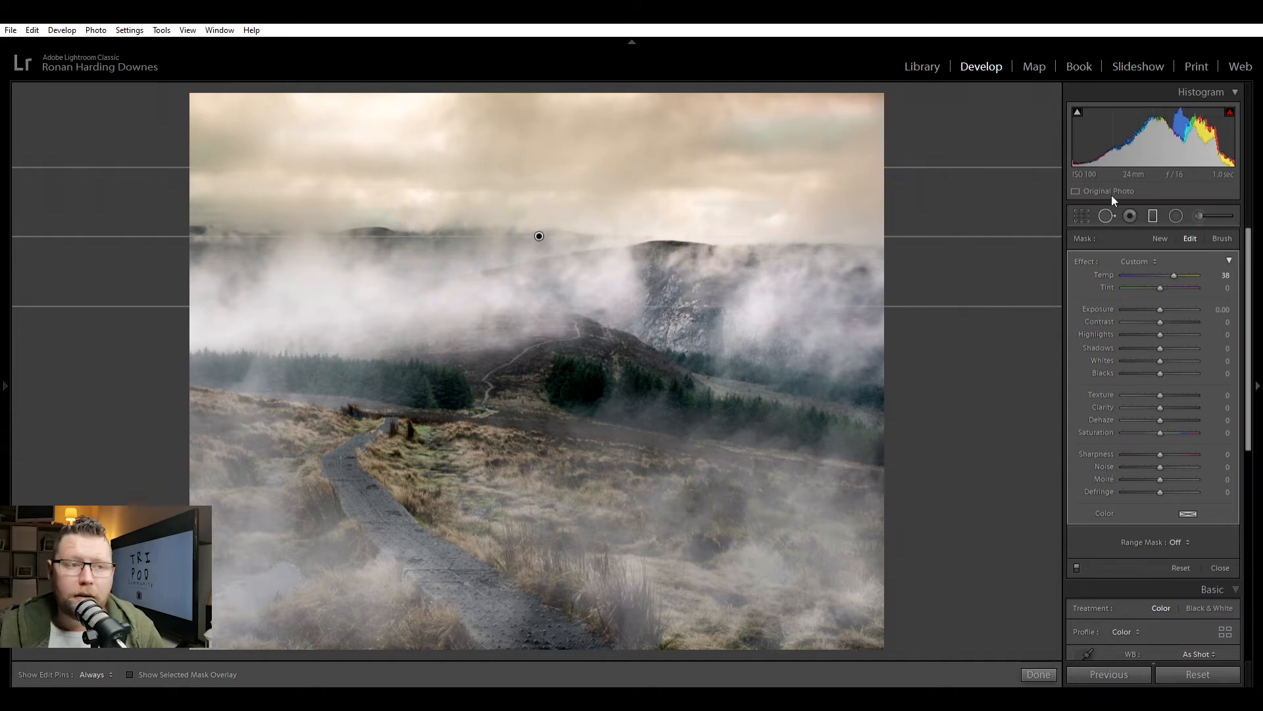
# - Cool the foreground with a second graduated filter from the bottom edge at Temp -23, widening its transition, and finish editing
pyautogui.moveTo(514, 646); pyautogui.dragTo(542, 423)
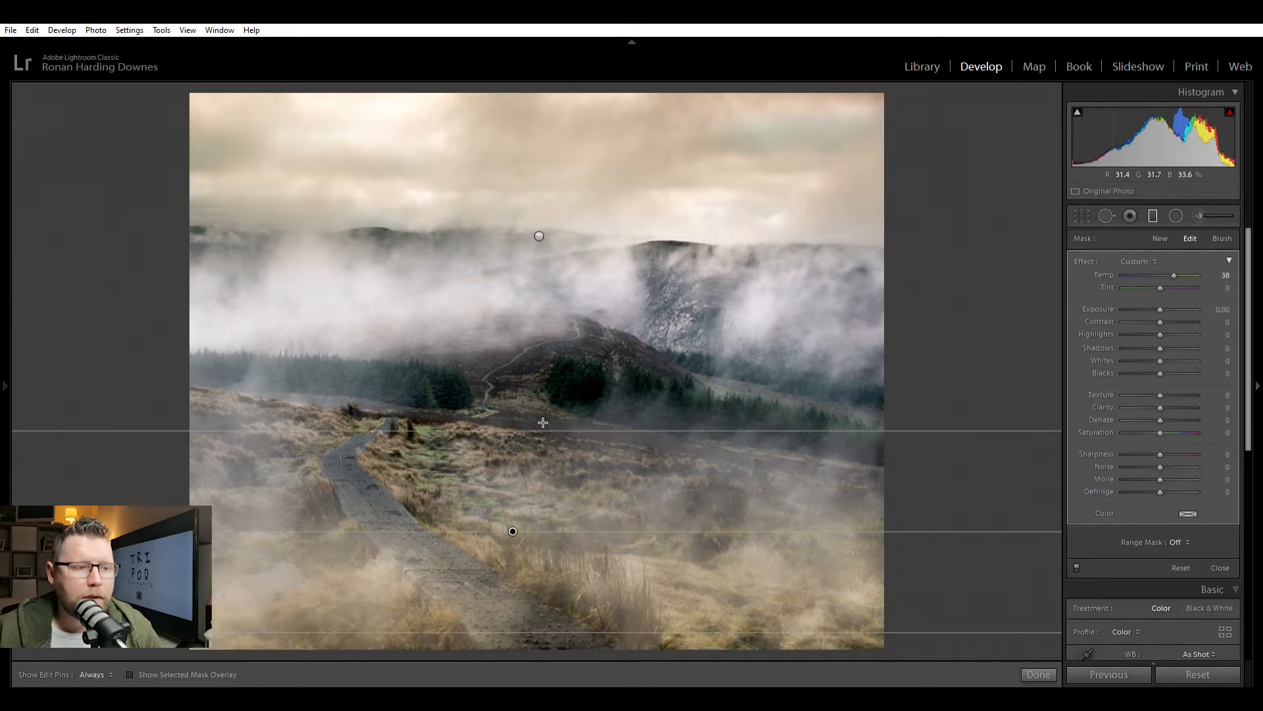
pyautogui.moveTo(1104, 275); pyautogui.dragTo(1076, 275)
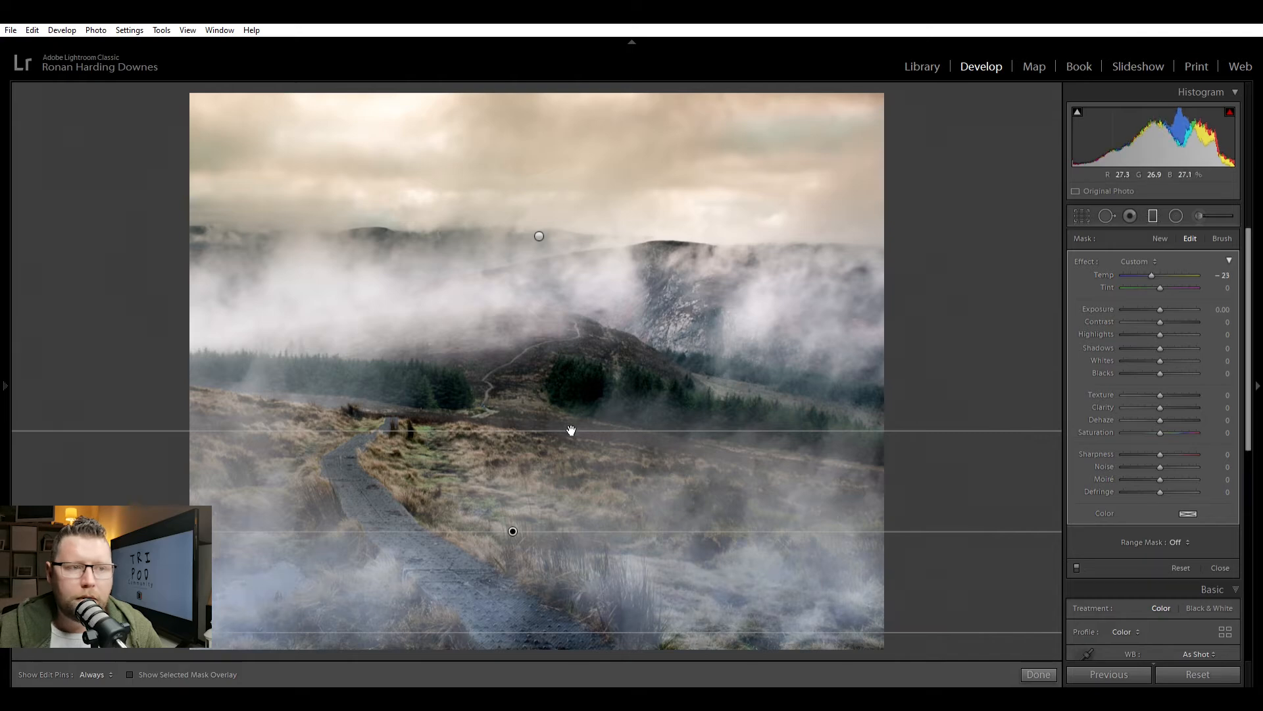
pyautogui.moveTo(571, 431); pyautogui.dragTo(573, 401)
pyautogui.moveTo(516, 512); pyautogui.dragTo(514, 532)
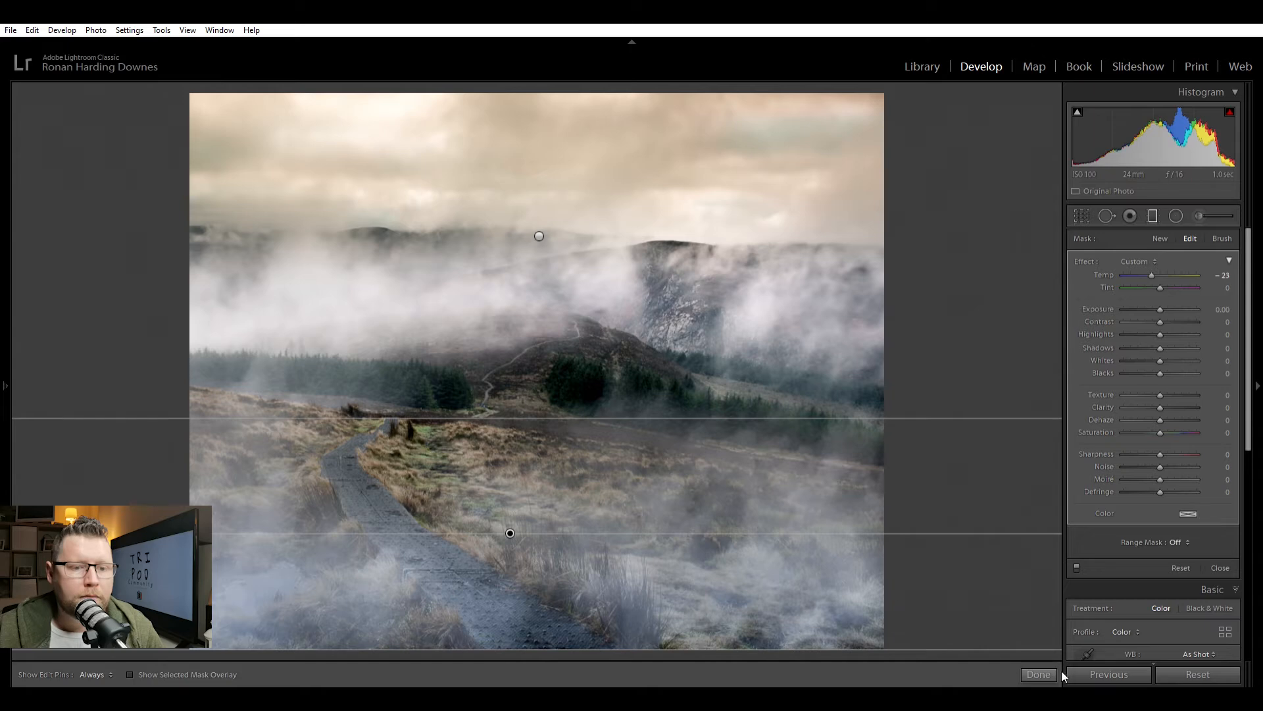
pyautogui.click(1039, 673)
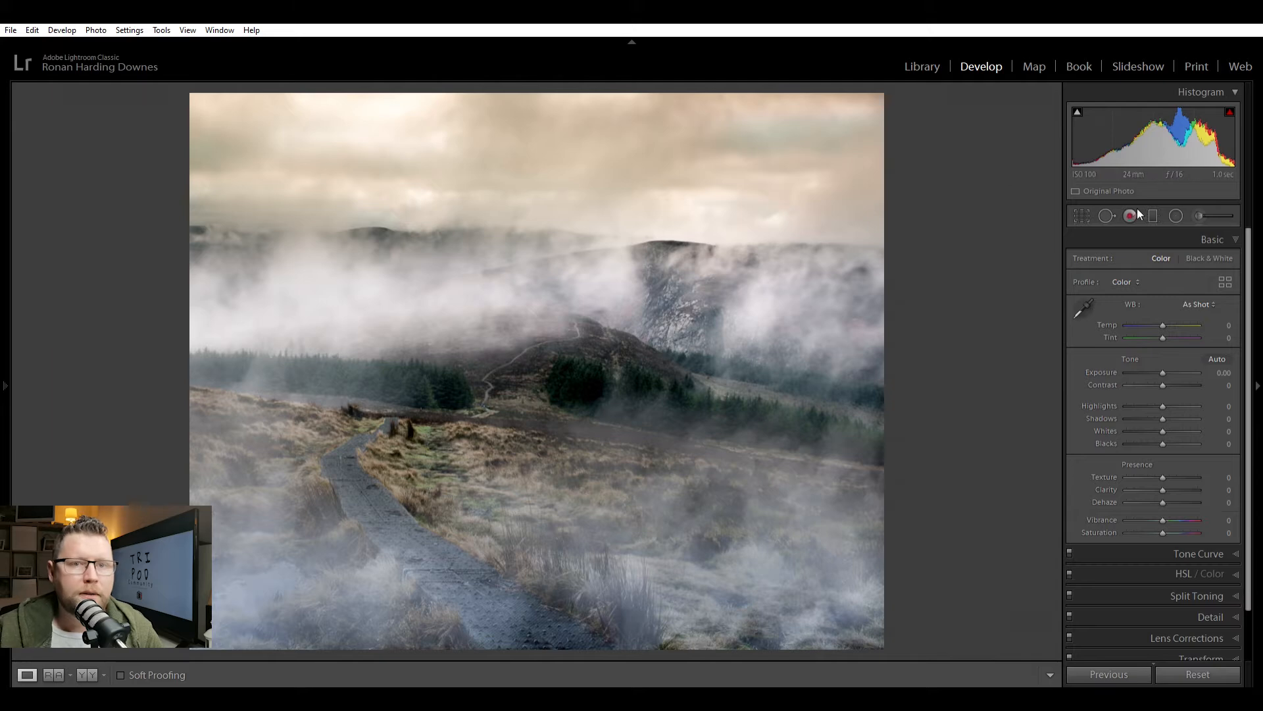
# - Reopen the graduated filters, tilt the foreground filter upward to the right and shift it toward the lower-right grass
pyautogui.click(1155, 210)
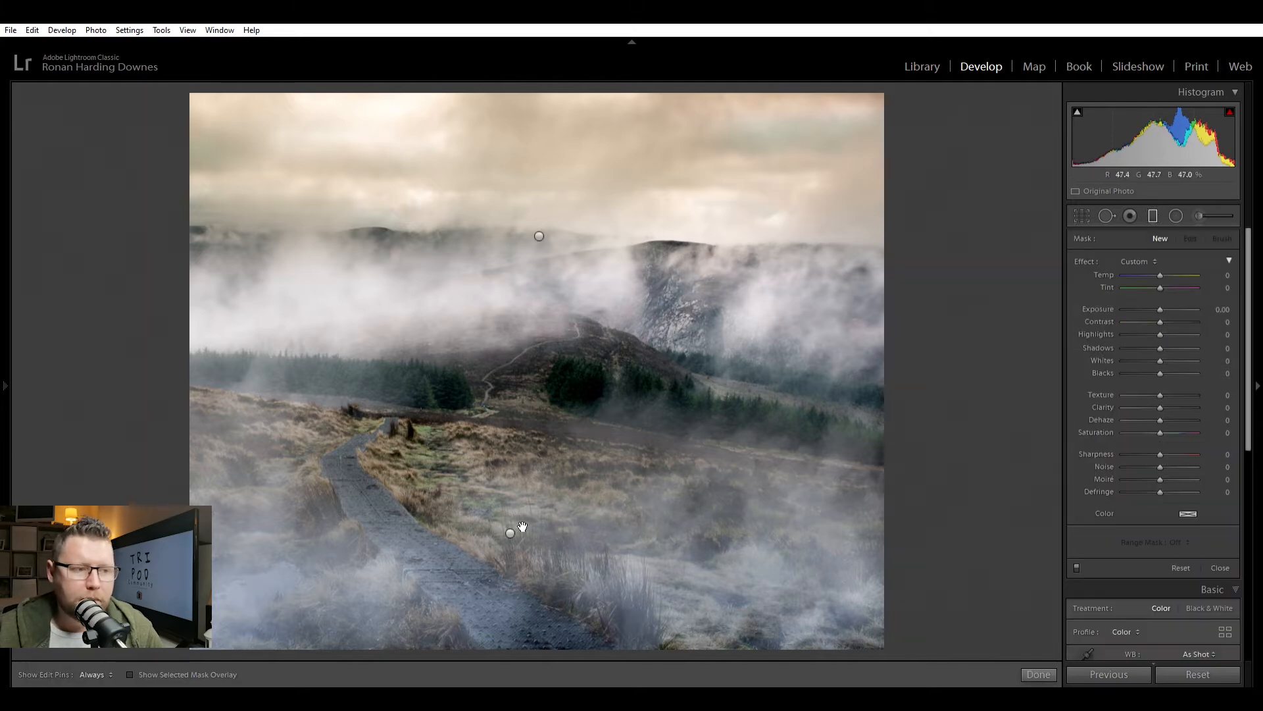
pyautogui.moveTo(510, 532); pyautogui.dragTo(559, 527)
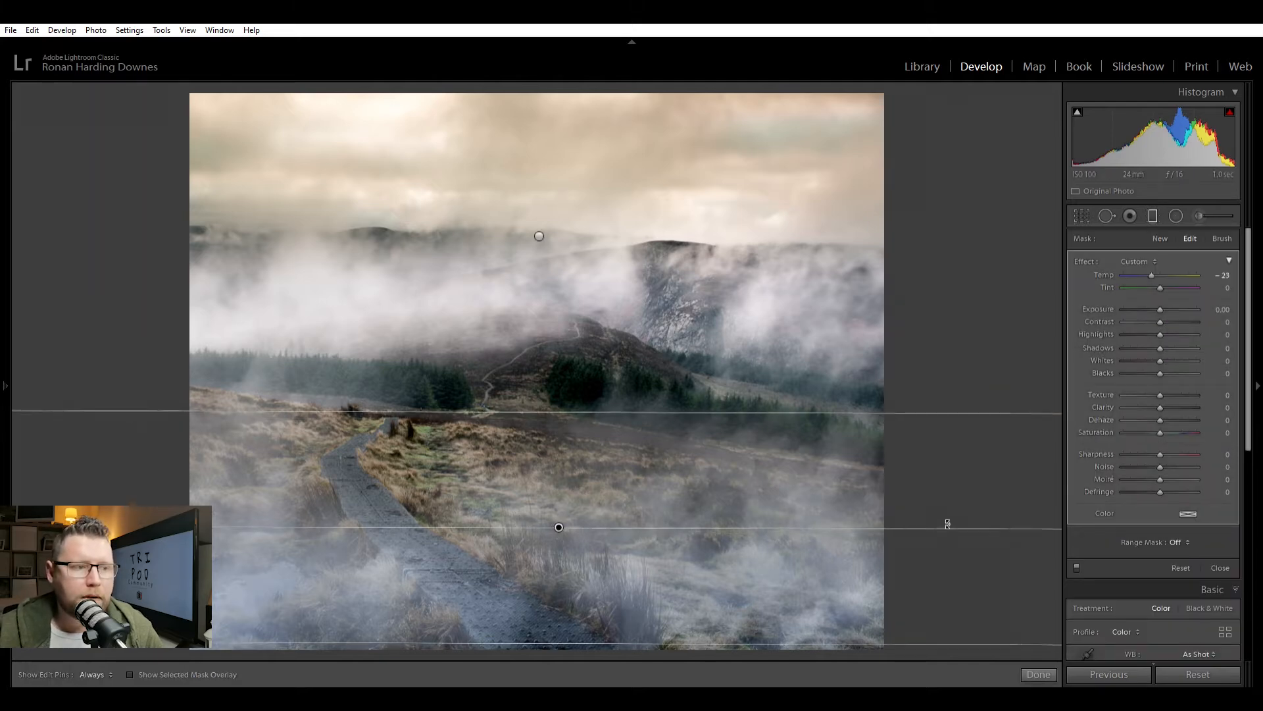
pyautogui.moveTo(948, 523); pyautogui.dragTo(956, 443)
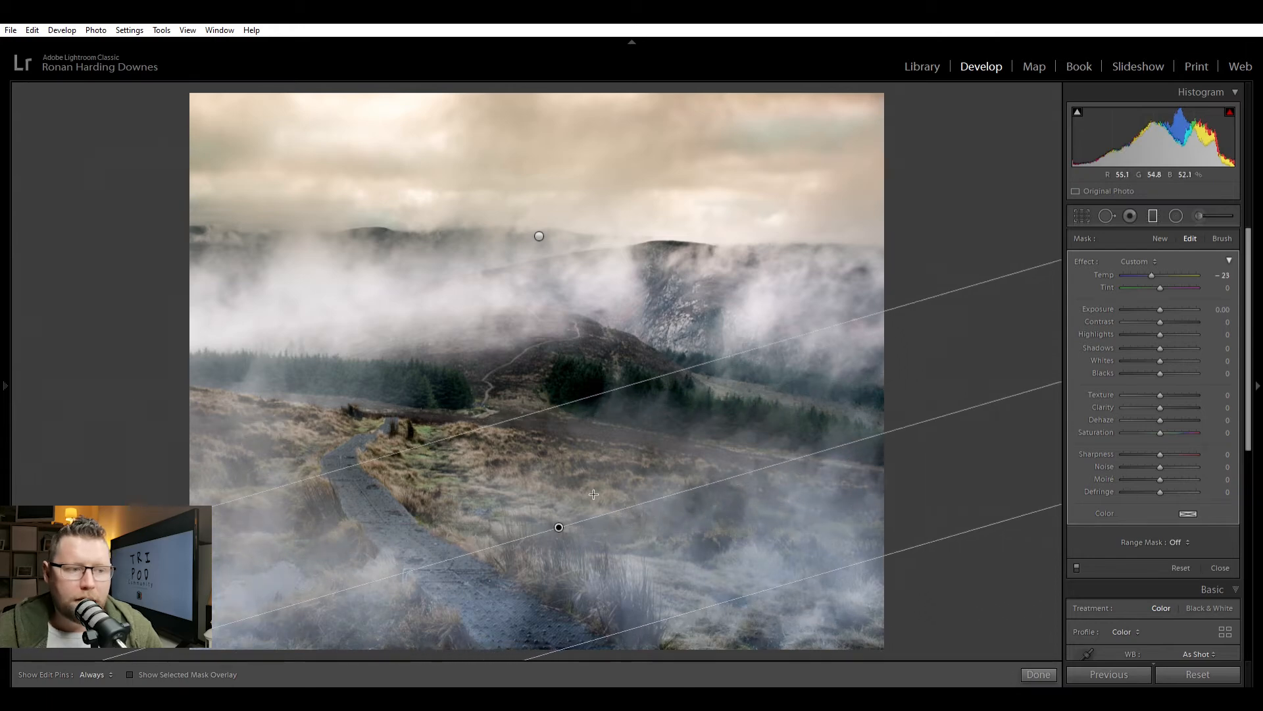
pyautogui.moveTo(558, 527); pyautogui.dragTo(627, 556)
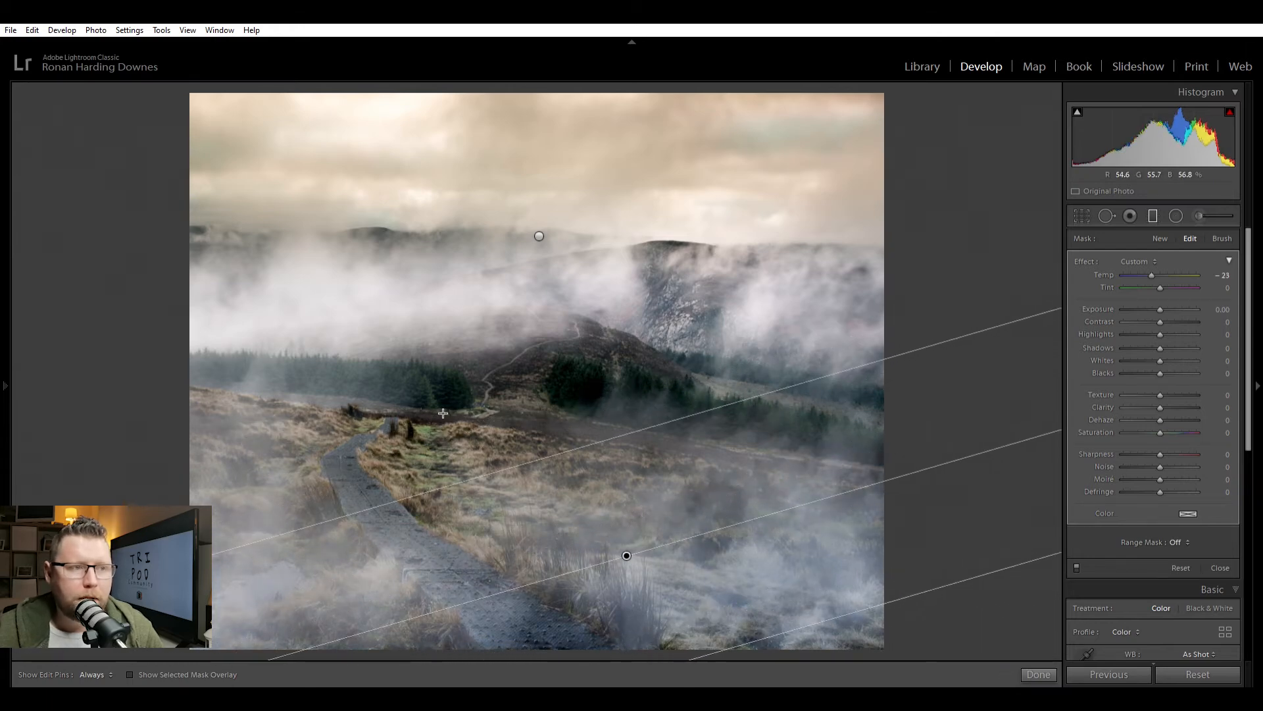
# - Tilt the sky filter to a similar diagonal, recentre it on the distant ridge and finish editing the filters
pyautogui.click(539, 235)
pyautogui.moveTo(309, 235); pyautogui.dragTo(304, 284)
pyautogui.moveTo(592, 294); pyautogui.dragTo(609, 333)
pyautogui.moveTo(543, 252); pyautogui.dragTo(522, 239)
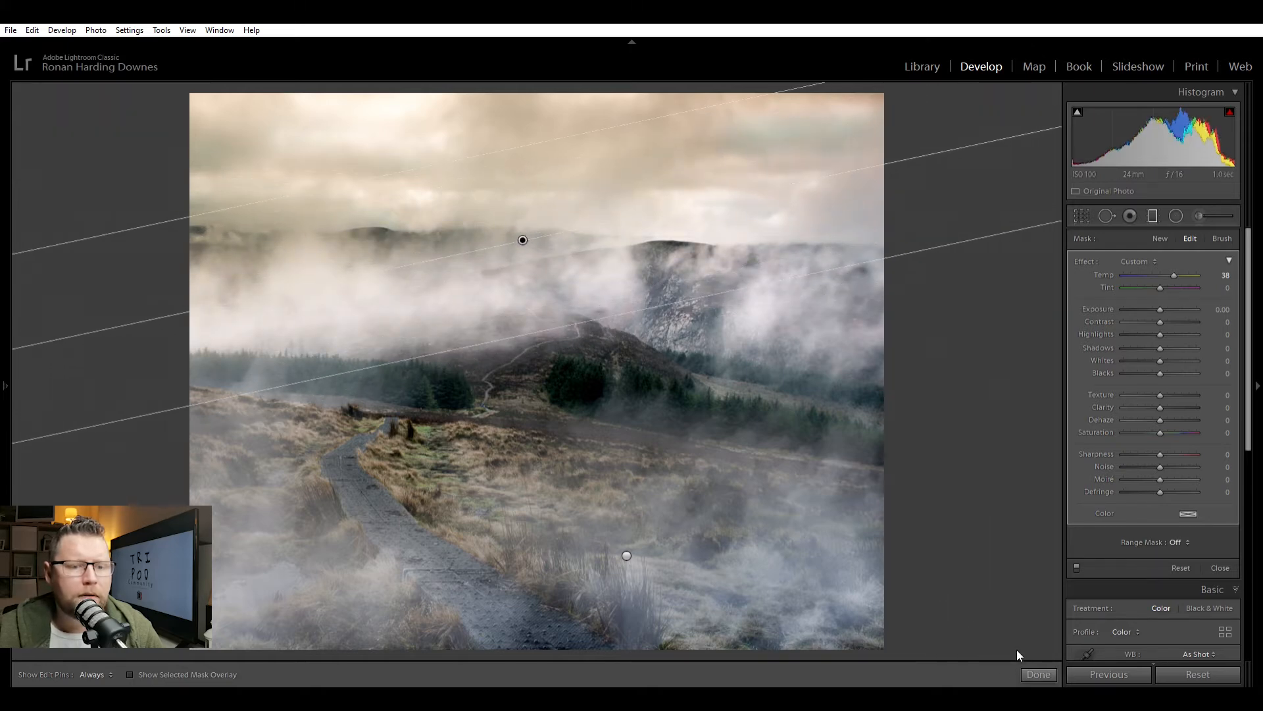
pyautogui.click(1038, 674)
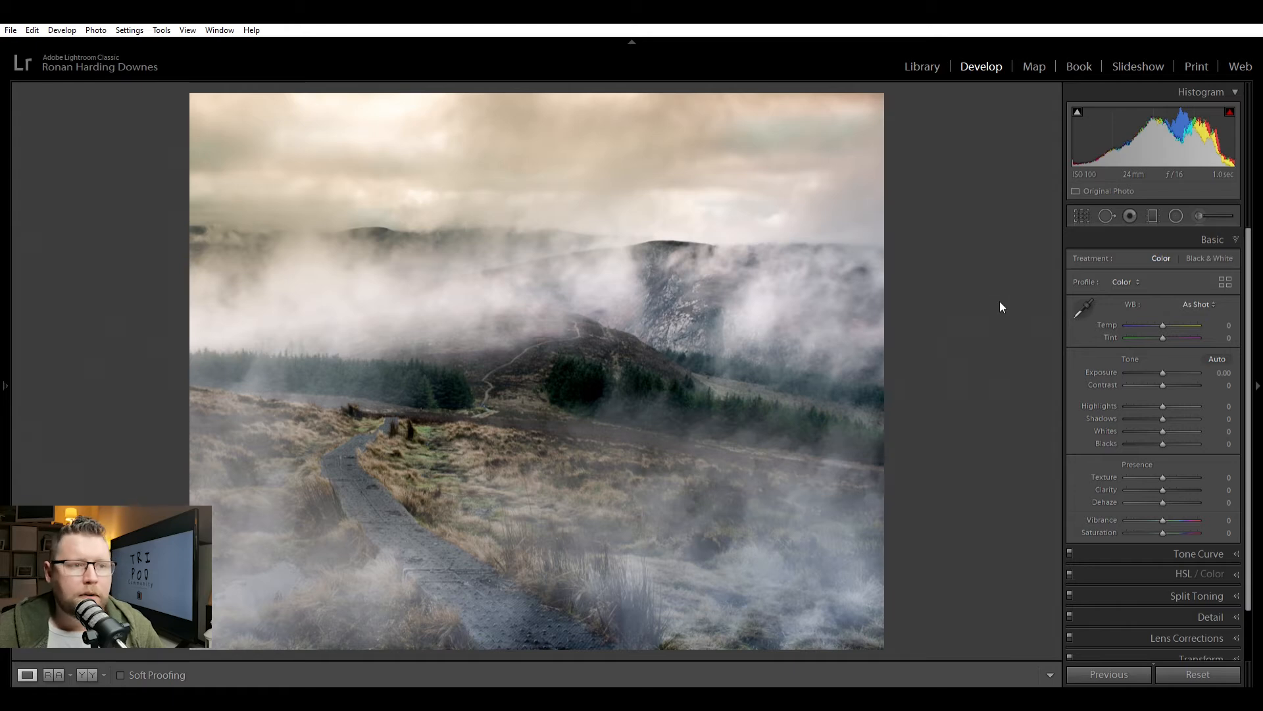
# - Compare the misty path photo before and after the warm and cool filters
pyautogui.press('\\')
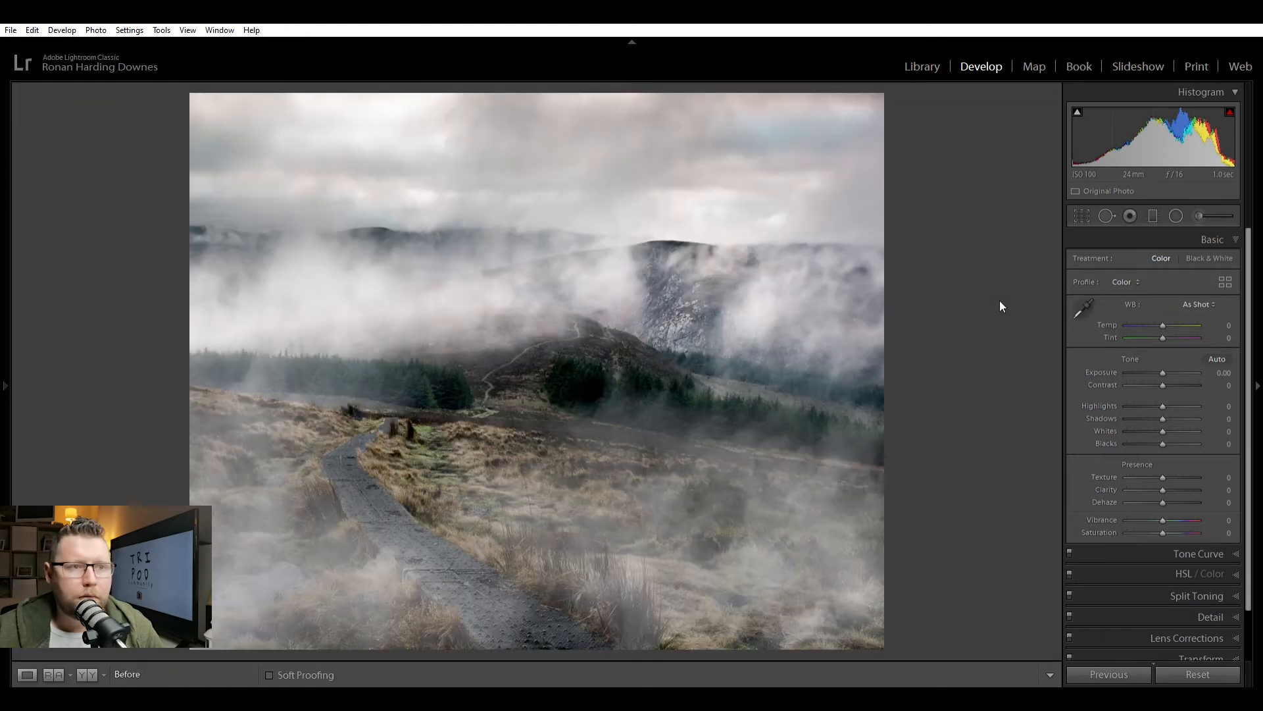
pyautogui.press('\\')
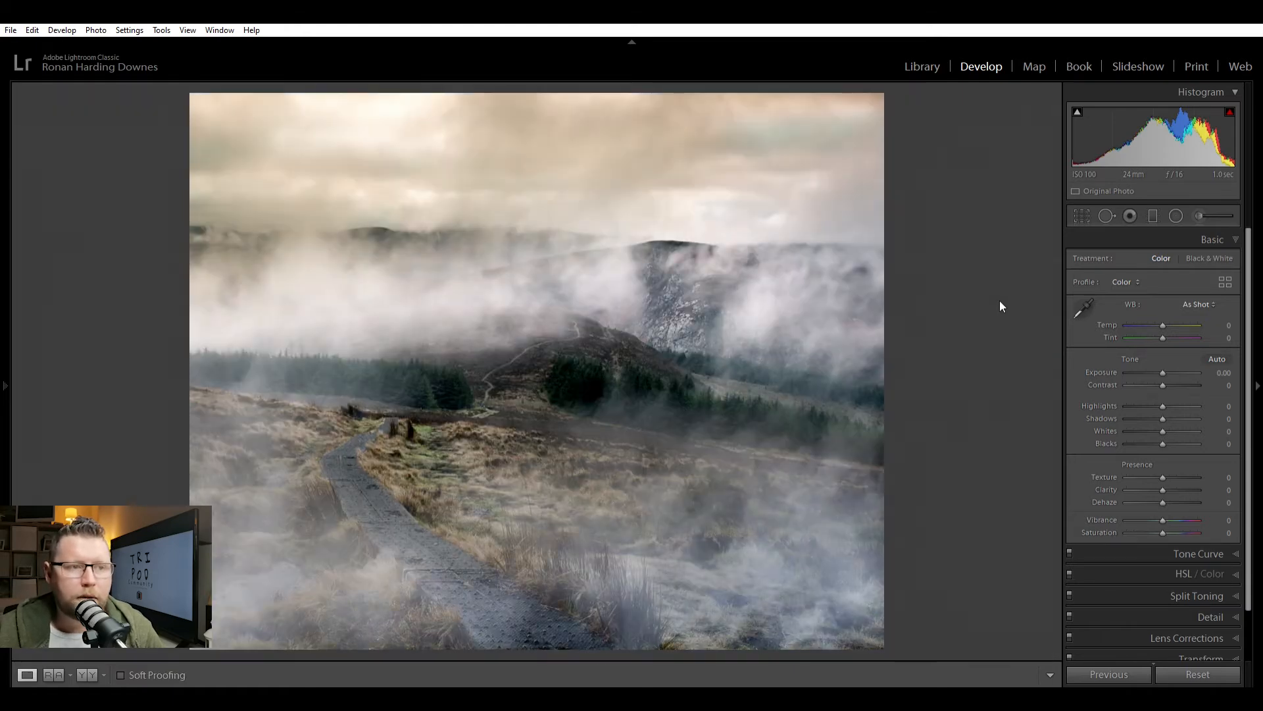
pyautogui.press('\\')
pyautogui.press('\\')
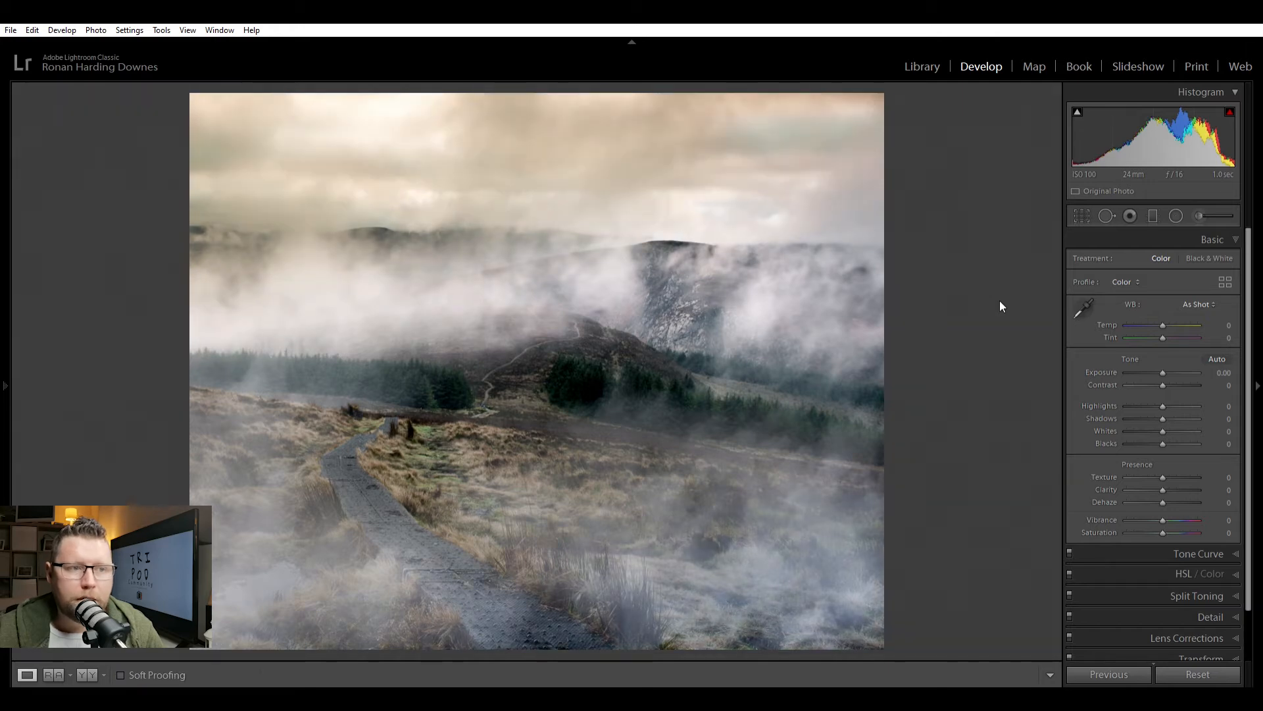
pyautogui.press('\\')
pyautogui.press('\\')
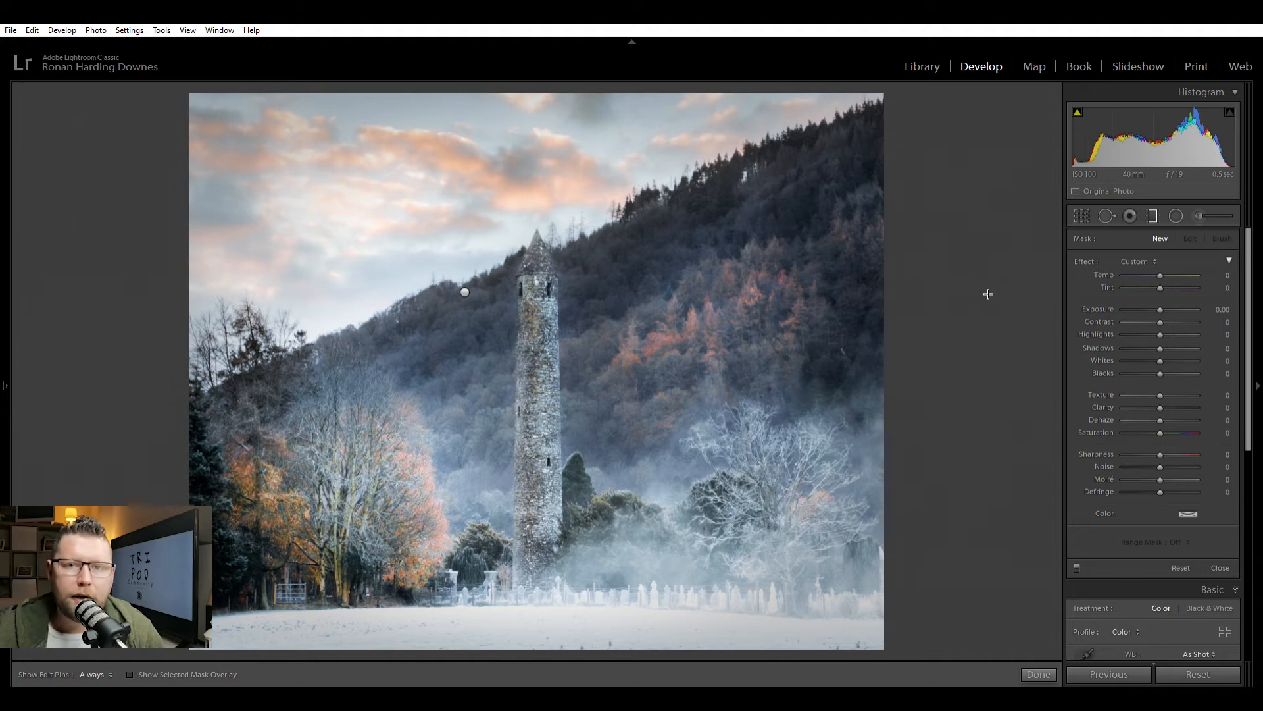
# - Select the round tower photo's sky filter, angle it along the hillside and place its centre near the ridge
pyautogui.click(471, 289)
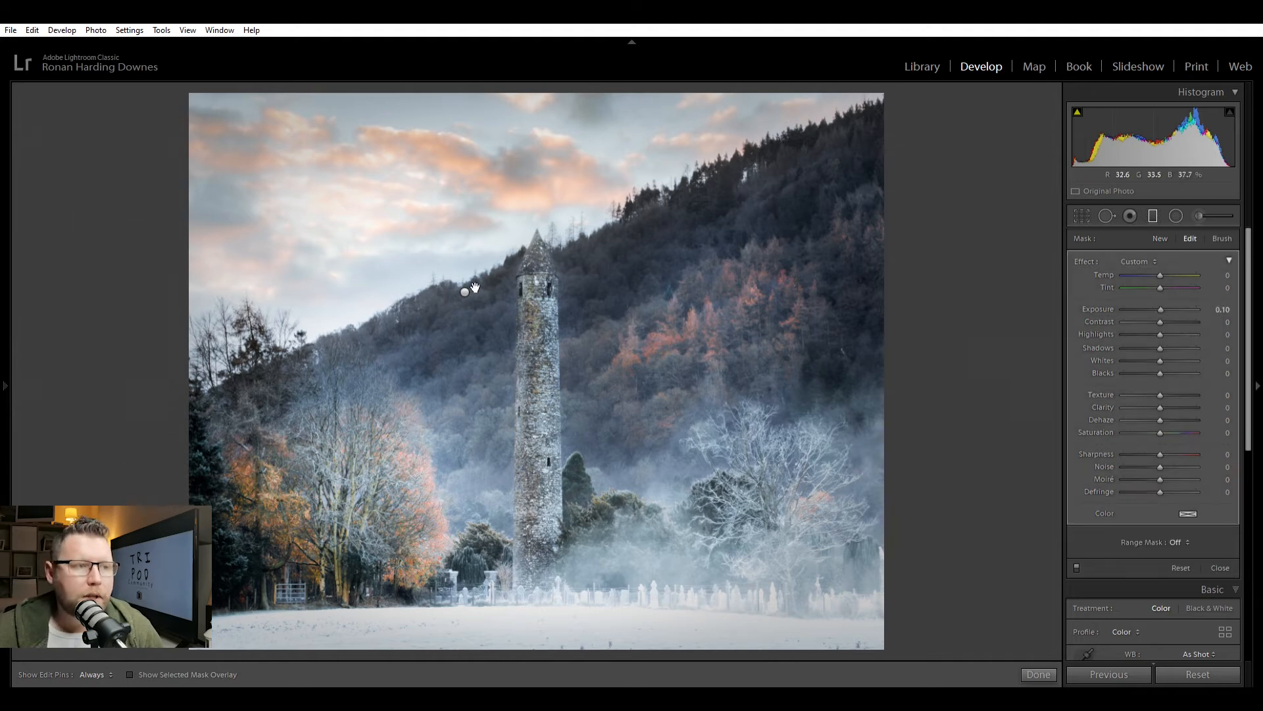
pyautogui.moveTo(547, 338); pyautogui.dragTo(566, 384)
pyautogui.moveTo(477, 319); pyautogui.dragTo(472, 297)
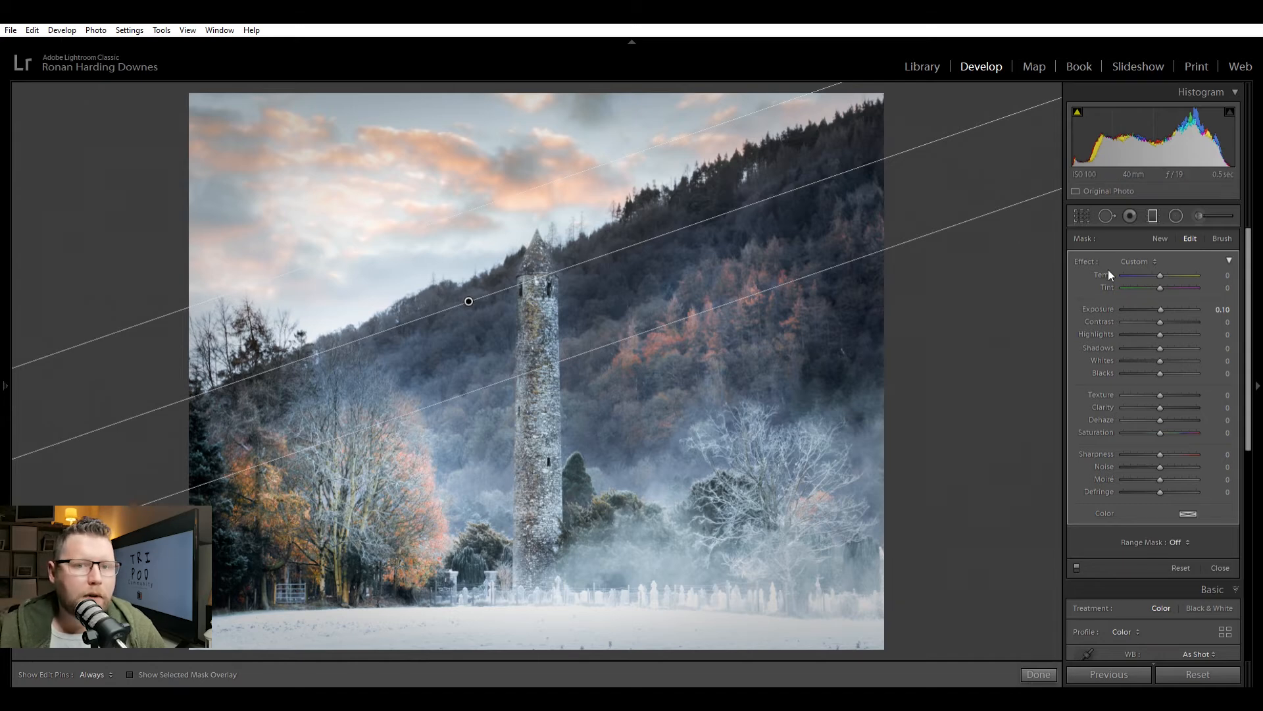
# - Try darkening the tower photo's sky while lifting the hillside with shadows 100, blacks 100 and exposure -2.30
pyautogui.moveTo(1222, 309); pyautogui.dragTo(1199, 309)
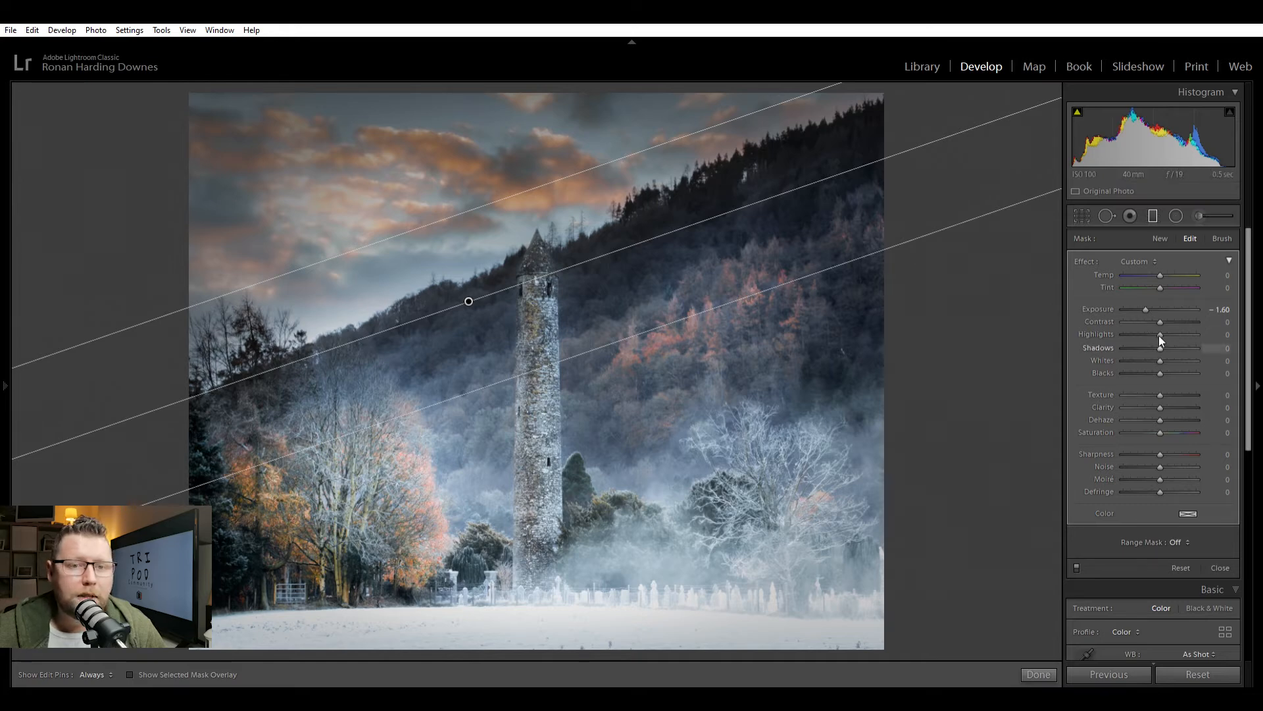
pyautogui.moveTo(1160, 335); pyautogui.dragTo(1229, 335)
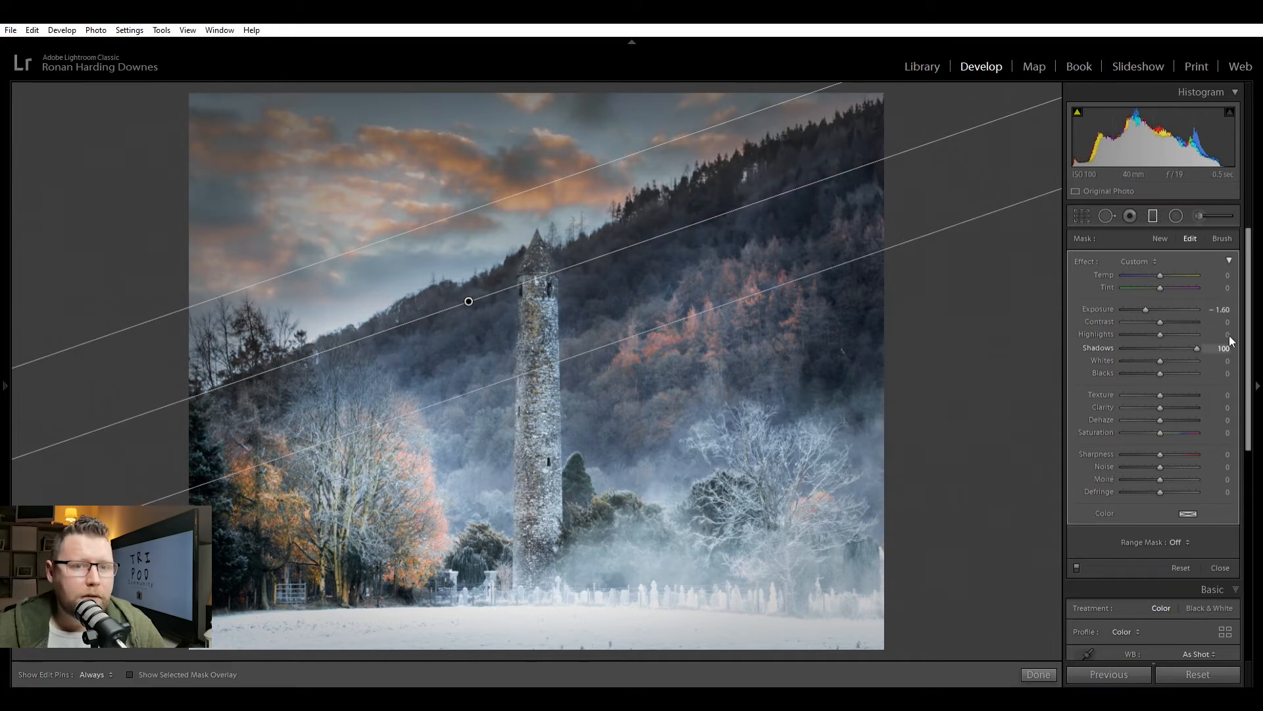
pyautogui.click(1166, 360)
pyautogui.moveTo(1166, 362); pyautogui.dragTo(1215, 361)
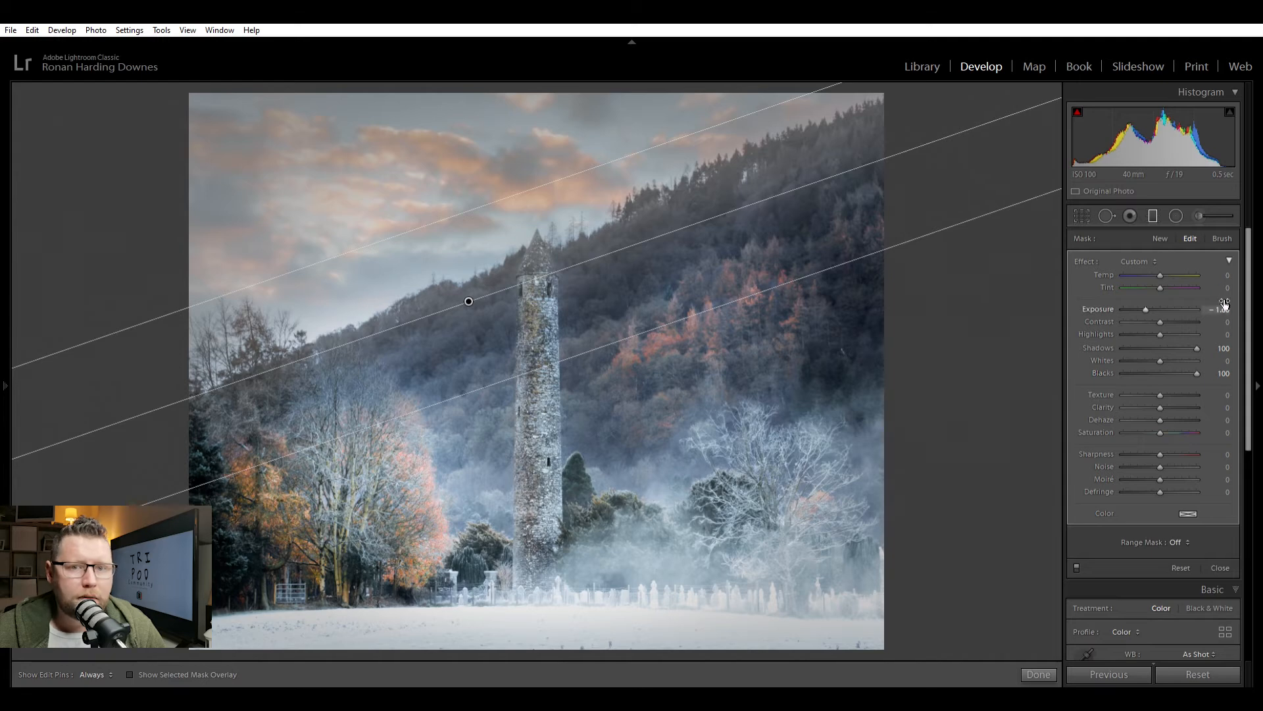
pyautogui.moveTo(1228, 303); pyautogui.dragTo(1184, 303)
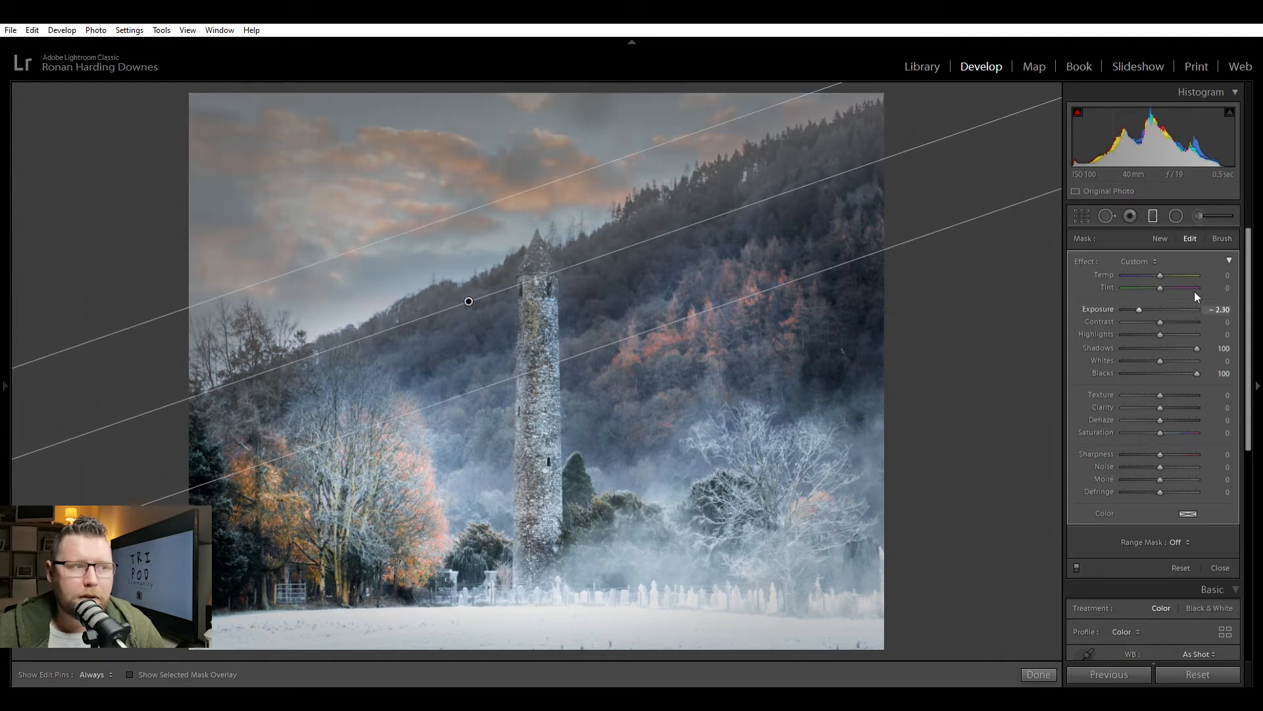
# - Reset the sky filter's exposure, shadows and blacks to zero
pyautogui.doubleClick(1139, 309)
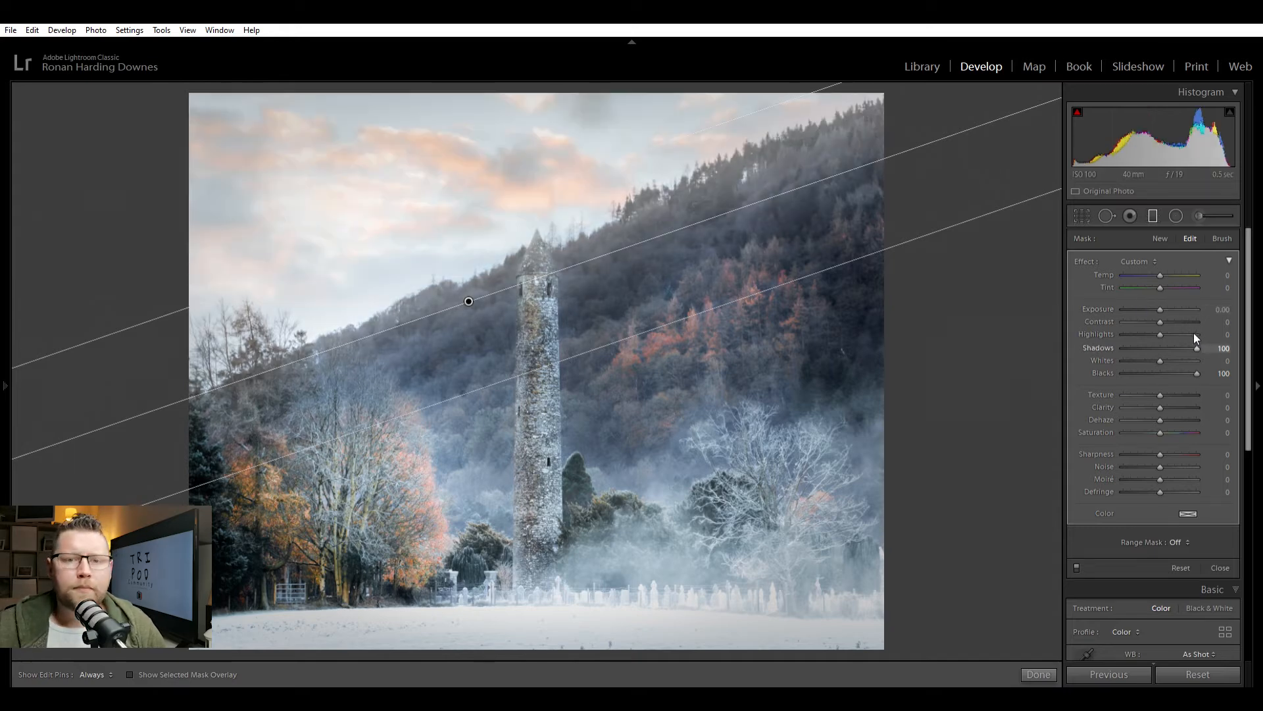
pyautogui.doubleClick(1197, 348)
pyautogui.doubleClick(1197, 360)
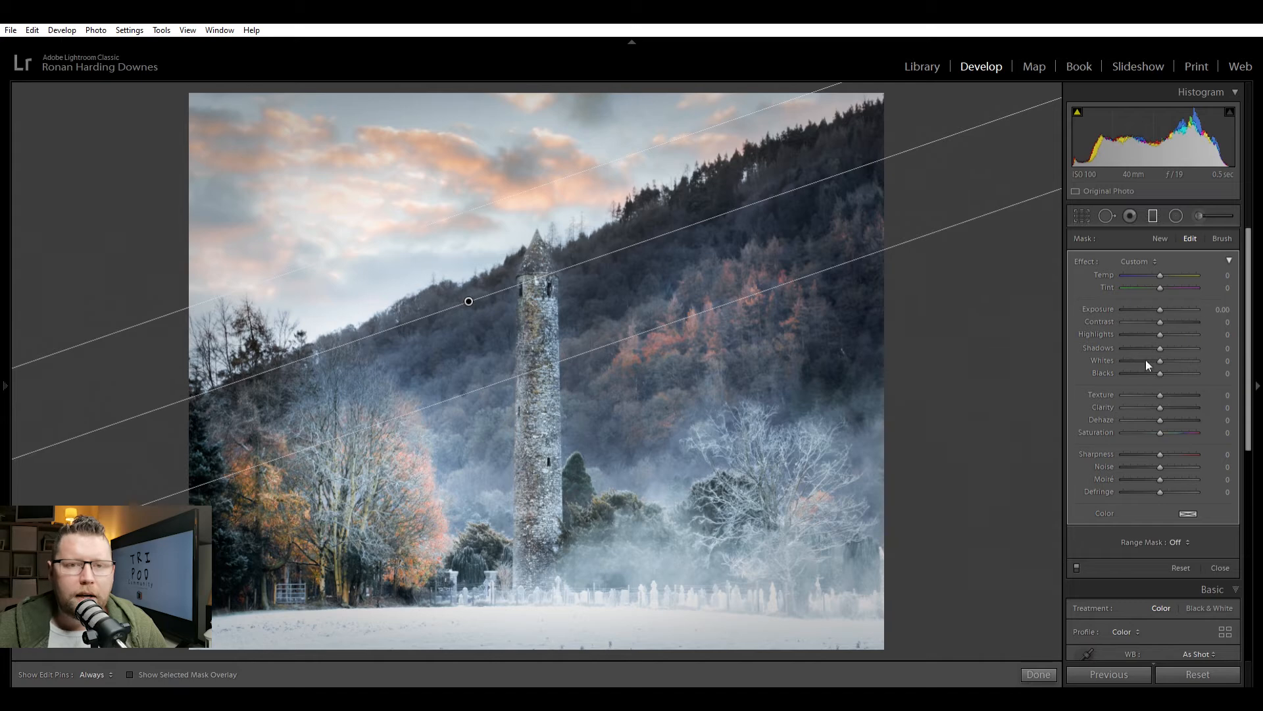
# - Set the sky filter's exposure to -1.30, switch its range mask to Luminance and show the luminance mask
pyautogui.moveTo(1232, 299); pyautogui.dragTo(1191, 301)
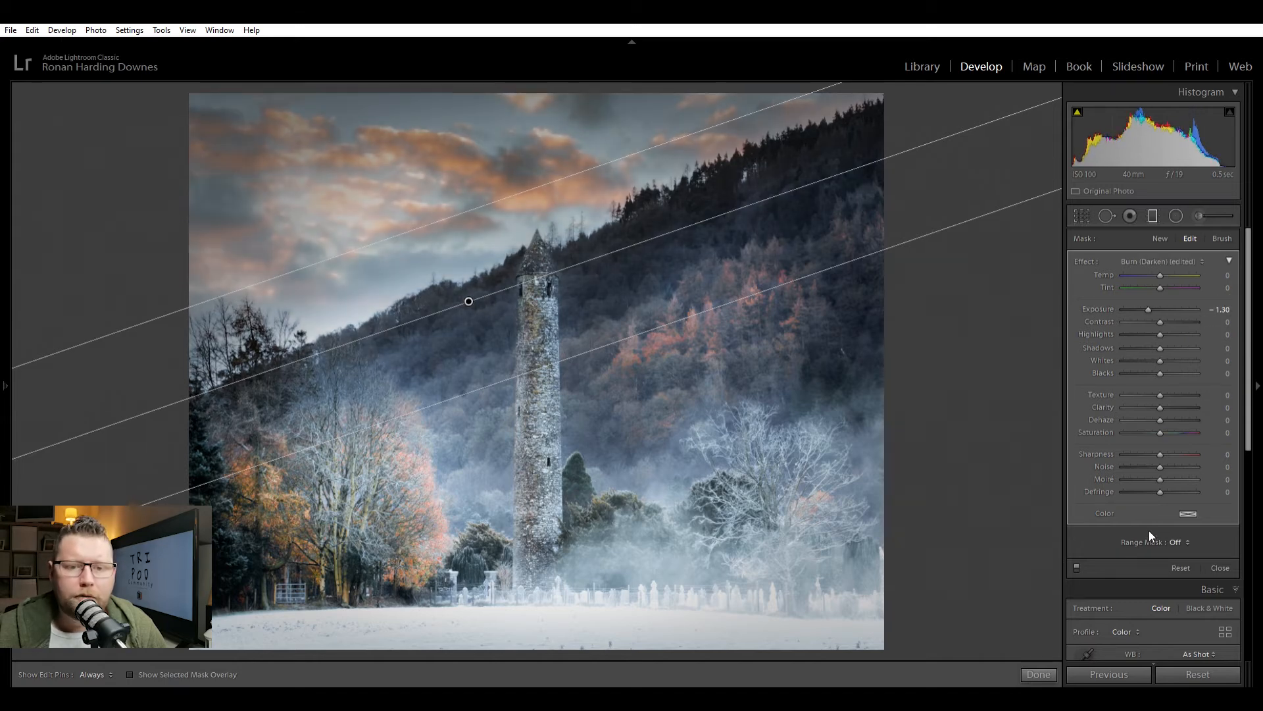
pyautogui.click(1167, 575)
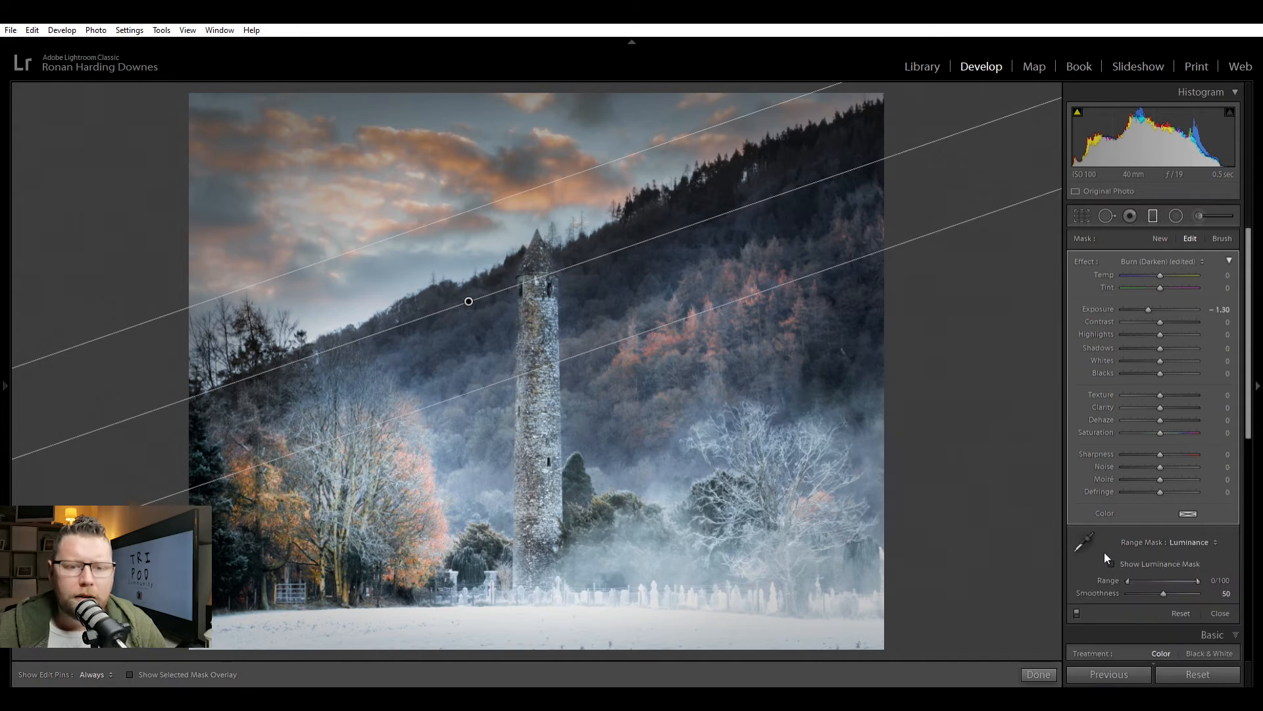
pyautogui.click(1150, 558)
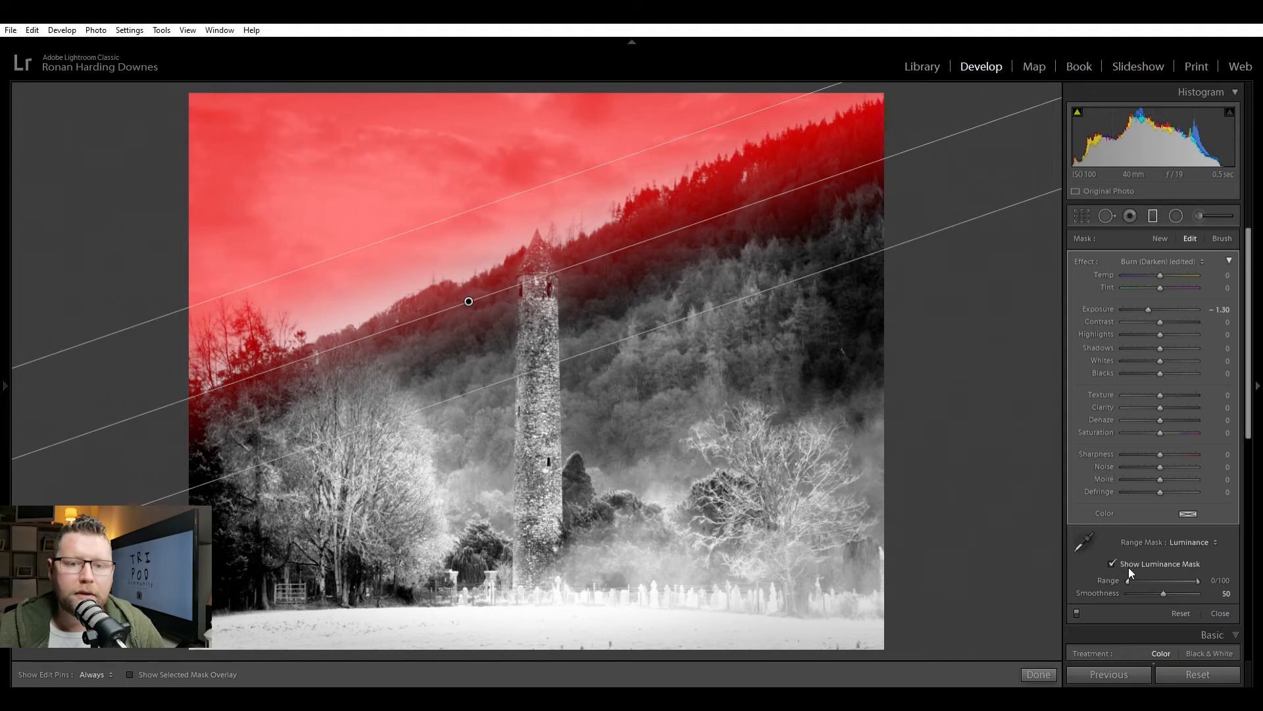
# - Try luminance ranges of 27/100 and 95/100 on the sky filter and return the range to 0/100
pyautogui.moveTo(1128, 569); pyautogui.dragTo(1148, 571)
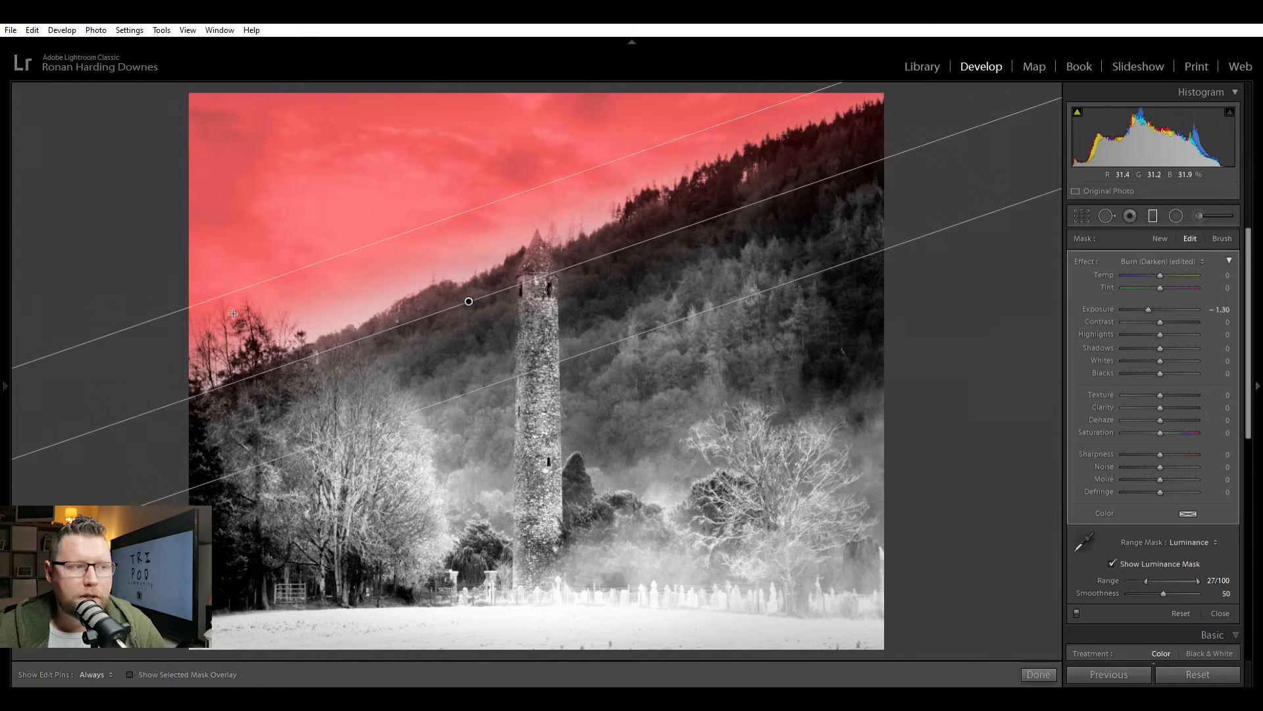
pyautogui.moveTo(1147, 569); pyautogui.dragTo(1196, 575)
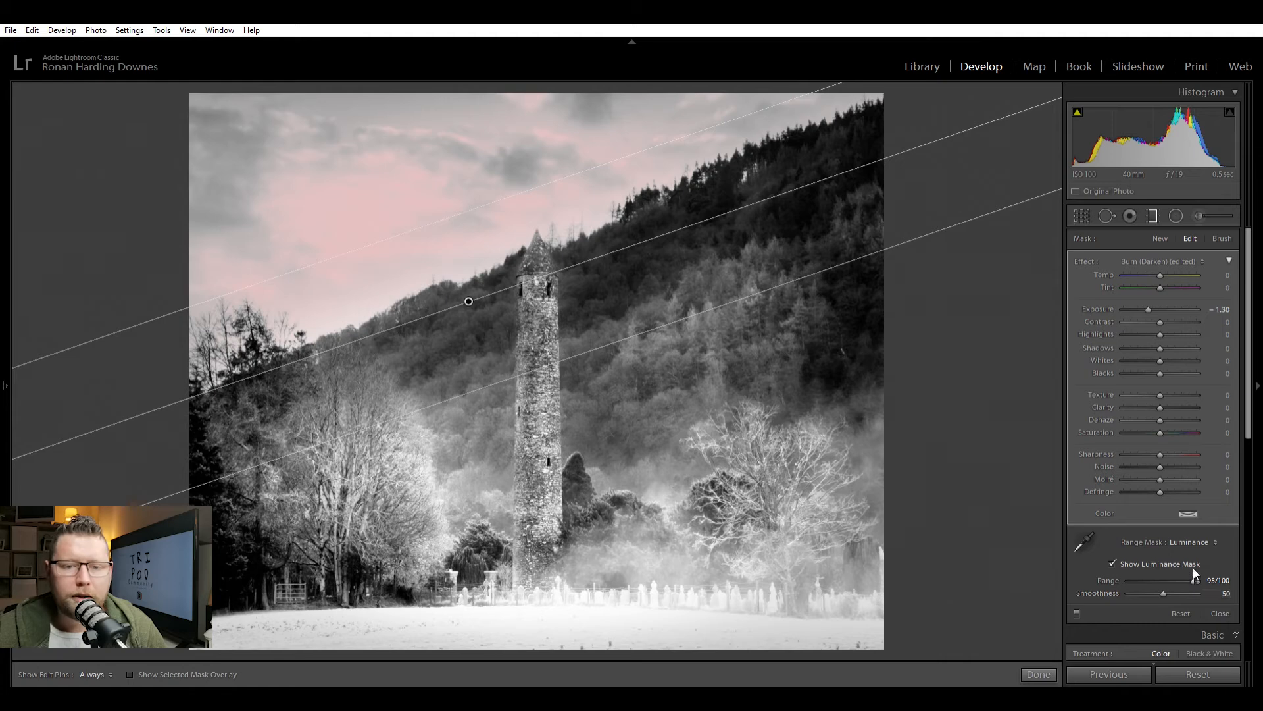
pyautogui.moveTo(1196, 574); pyautogui.dragTo(1127, 576)
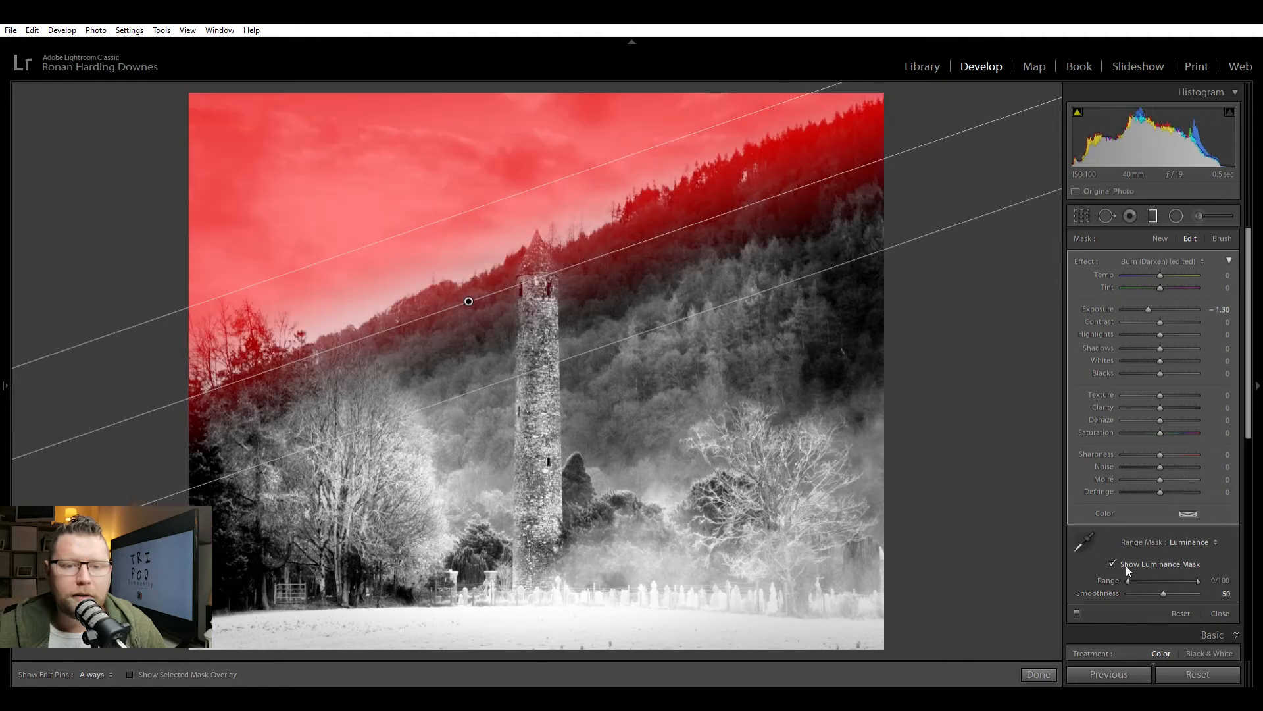
# - Try sampling the sky filter's luminance range from the dark trees, the misty hillside and the snowy foreground of the tower photo
pyautogui.click(1082, 538)
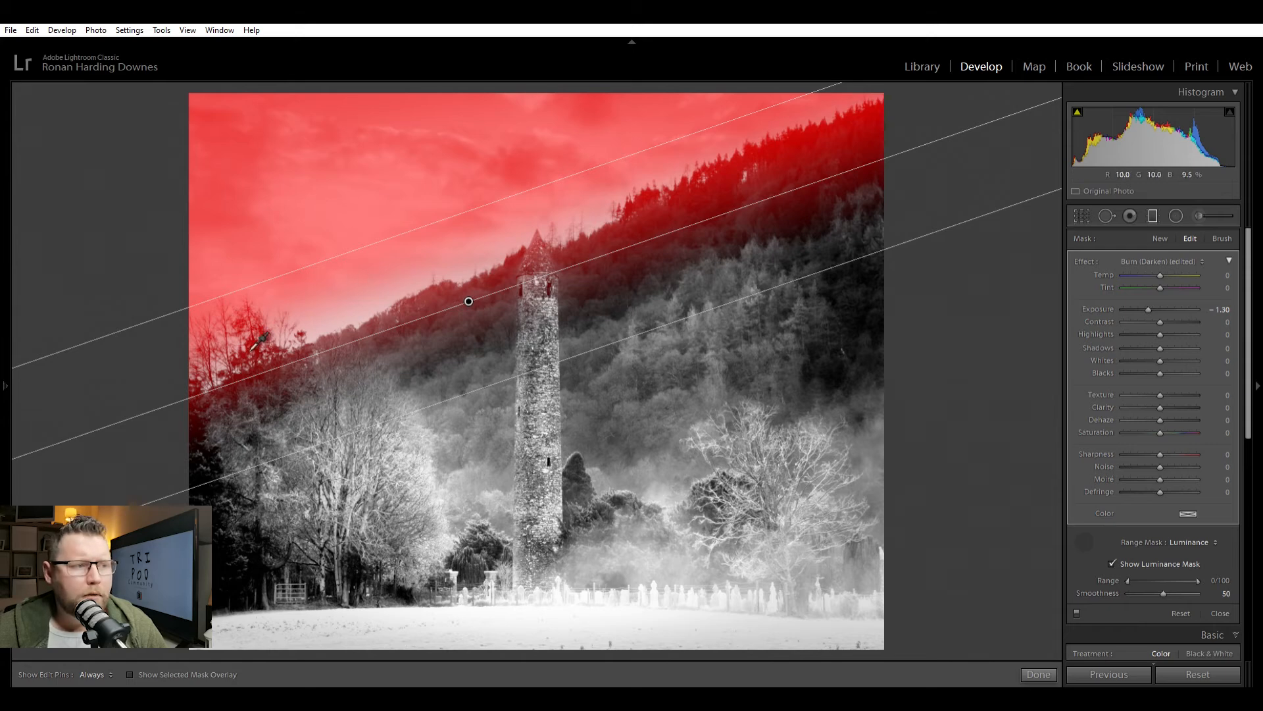
pyautogui.moveTo(248, 342); pyautogui.dragTo(260, 349)
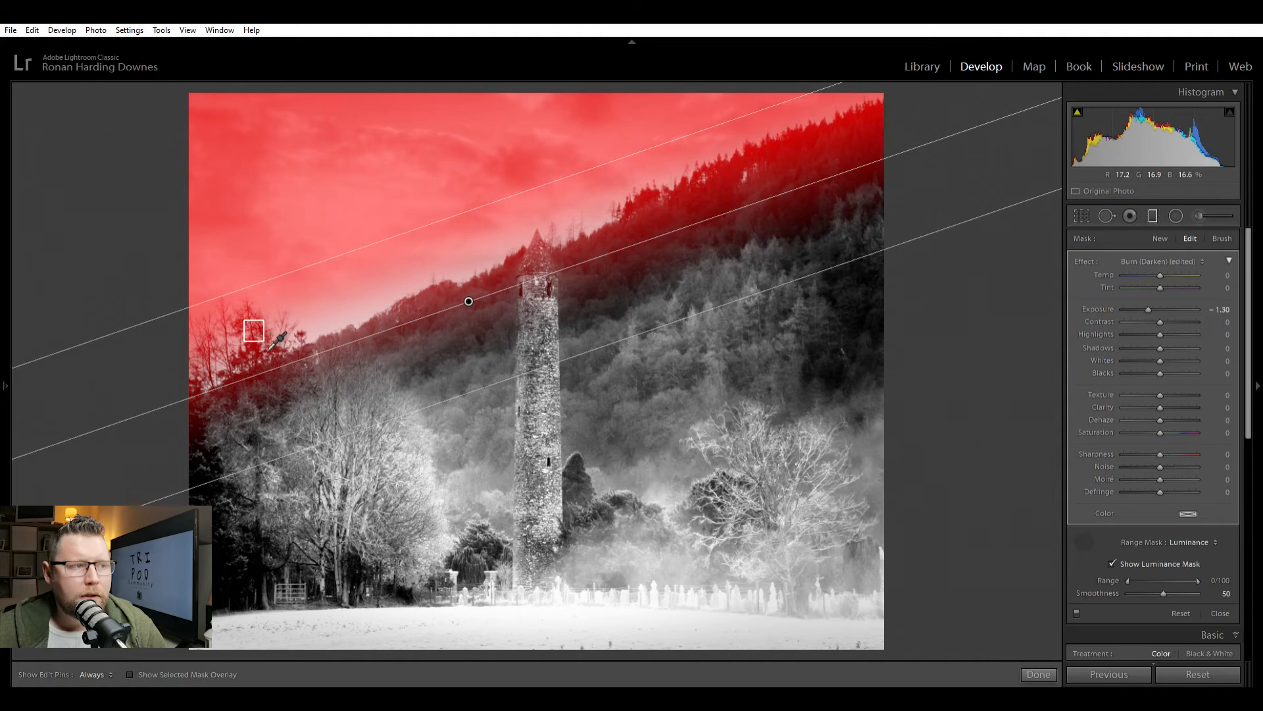
pyautogui.moveTo(208, 321); pyautogui.dragTo(270, 366)
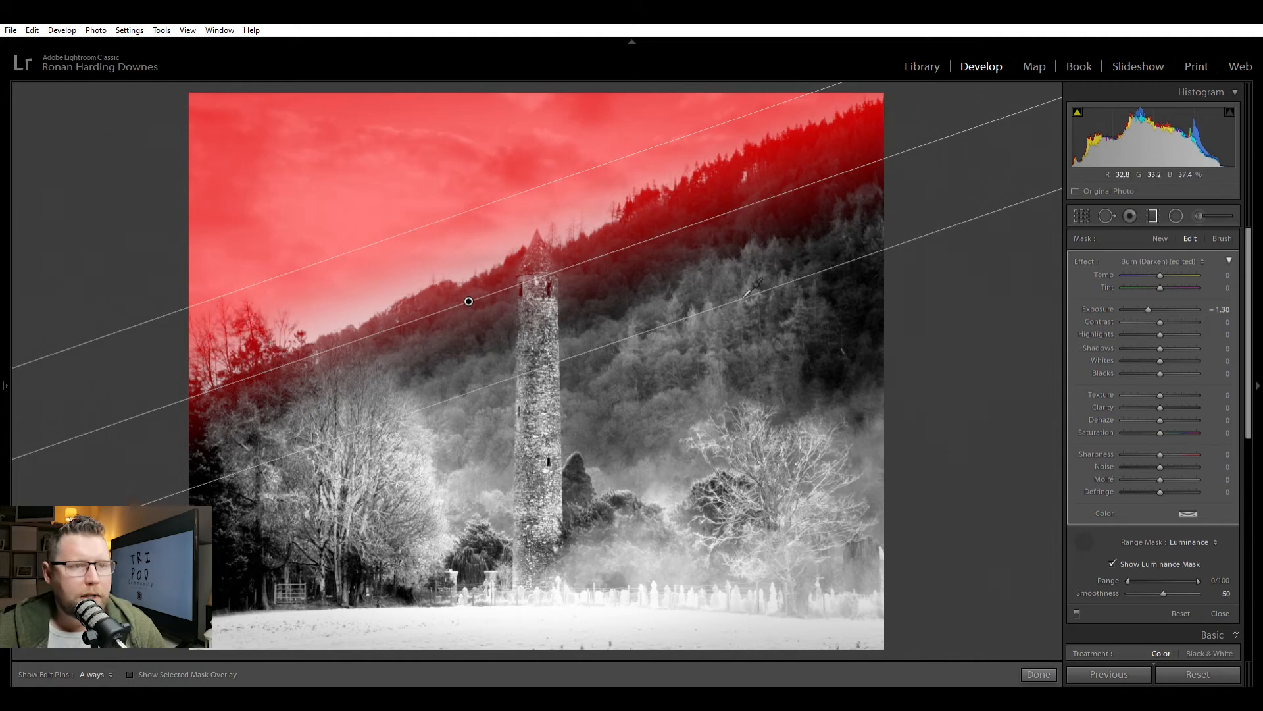
pyautogui.moveTo(779, 248); pyautogui.dragTo(798, 267)
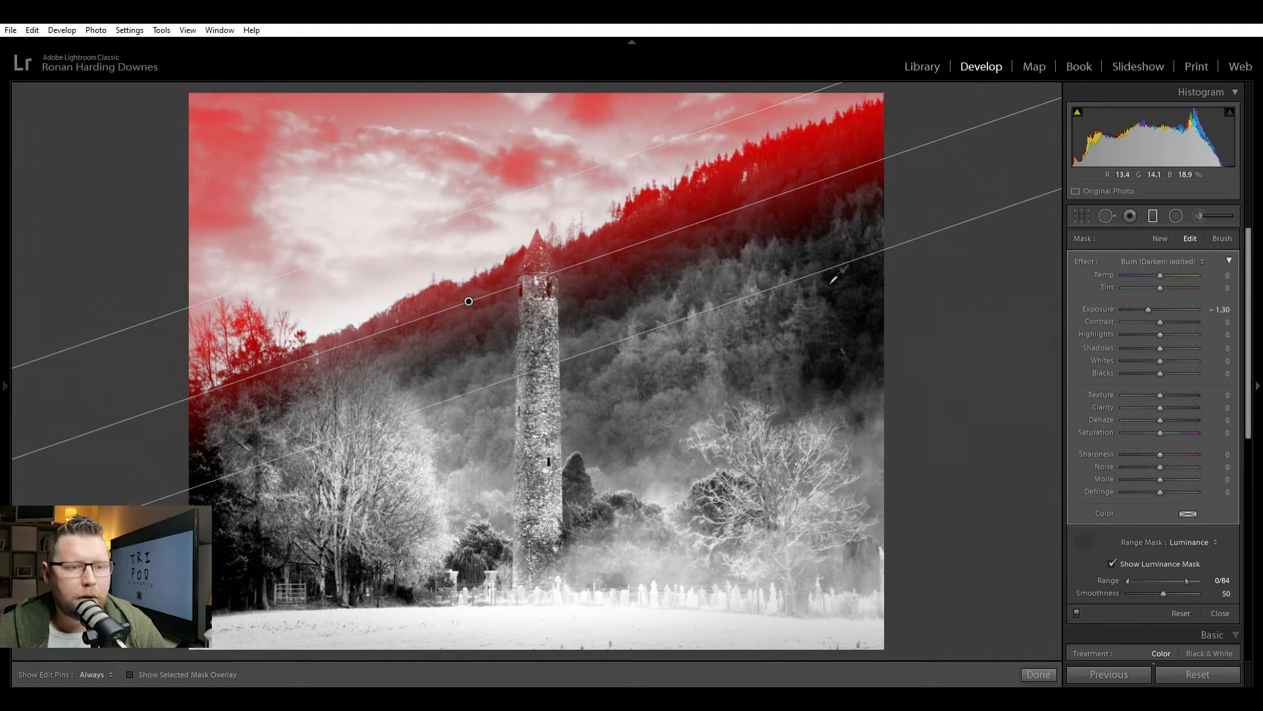
pyautogui.click(269, 409)
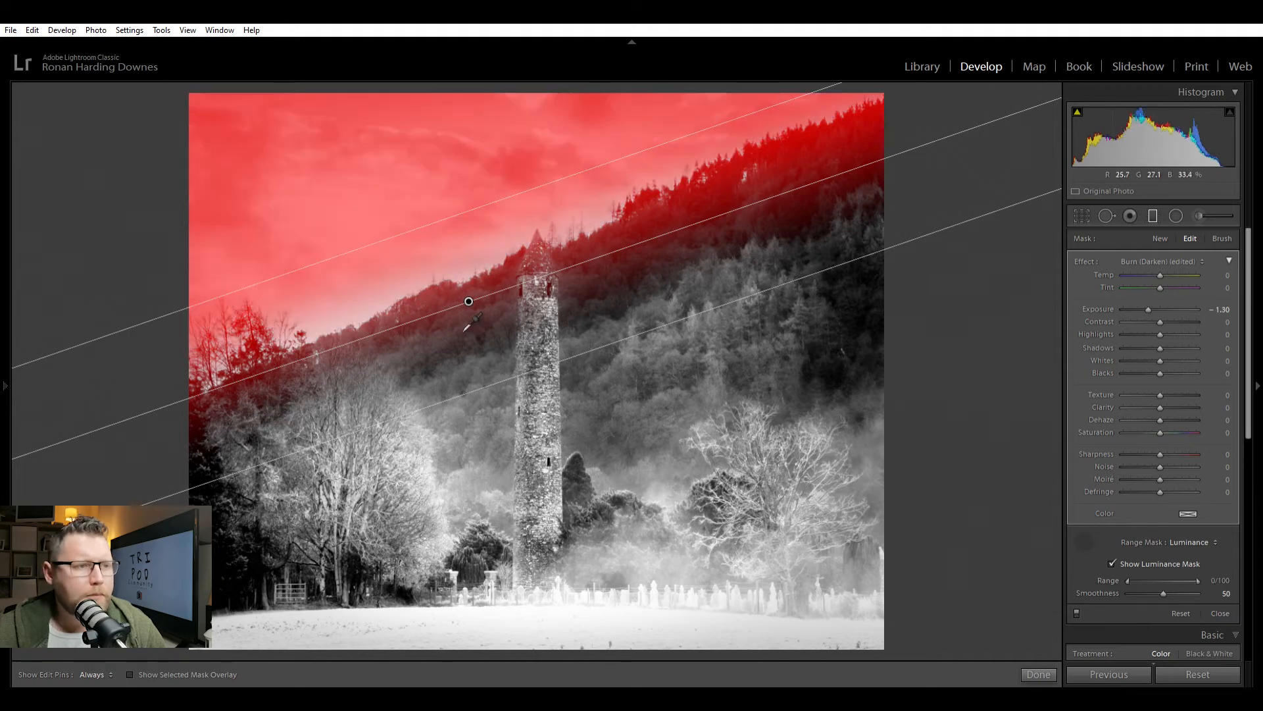
pyautogui.moveTo(603, 268); pyautogui.dragTo(641, 298)
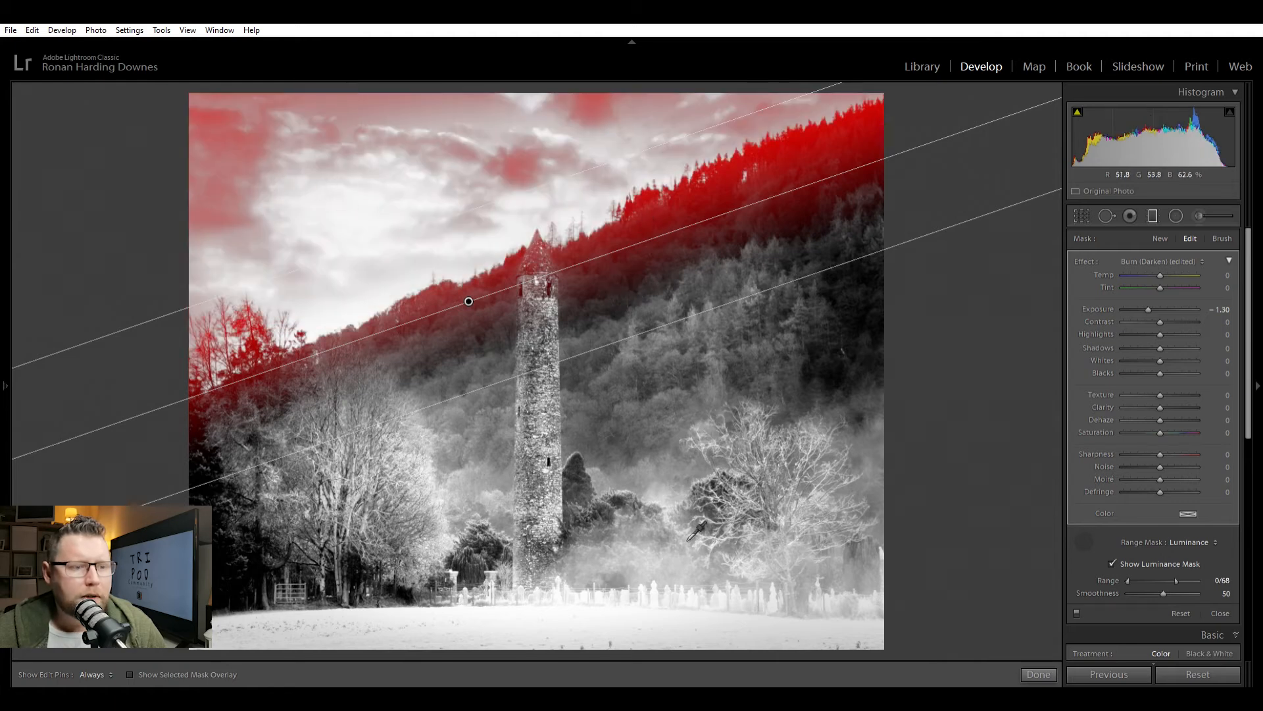
pyautogui.moveTo(596, 581); pyautogui.dragTo(641, 618)
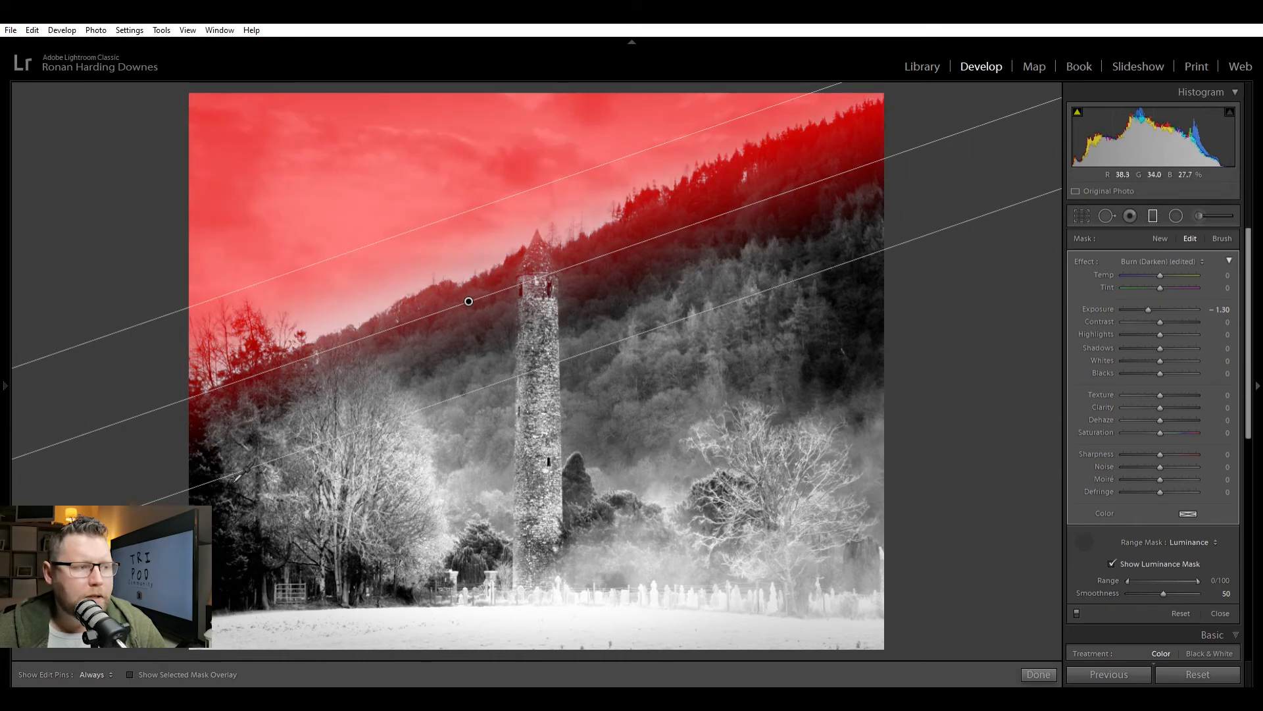
pyautogui.moveTo(758, 237); pyautogui.dragTo(787, 261)
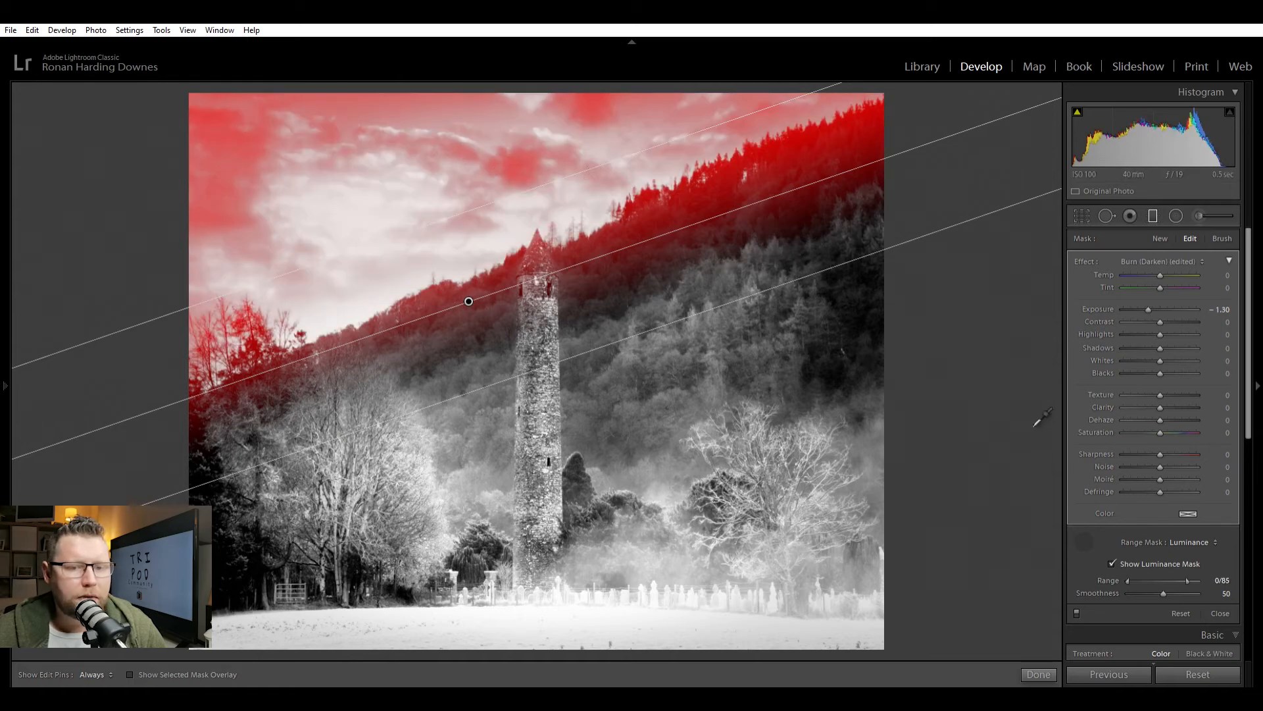
# - Set the sky filter's luminance range to 48/100, hide the luminance mask, set exposure to -1.40 and fine-tune the range and exposure
pyautogui.moveTo(1196, 569); pyautogui.dragTo(1159, 569)
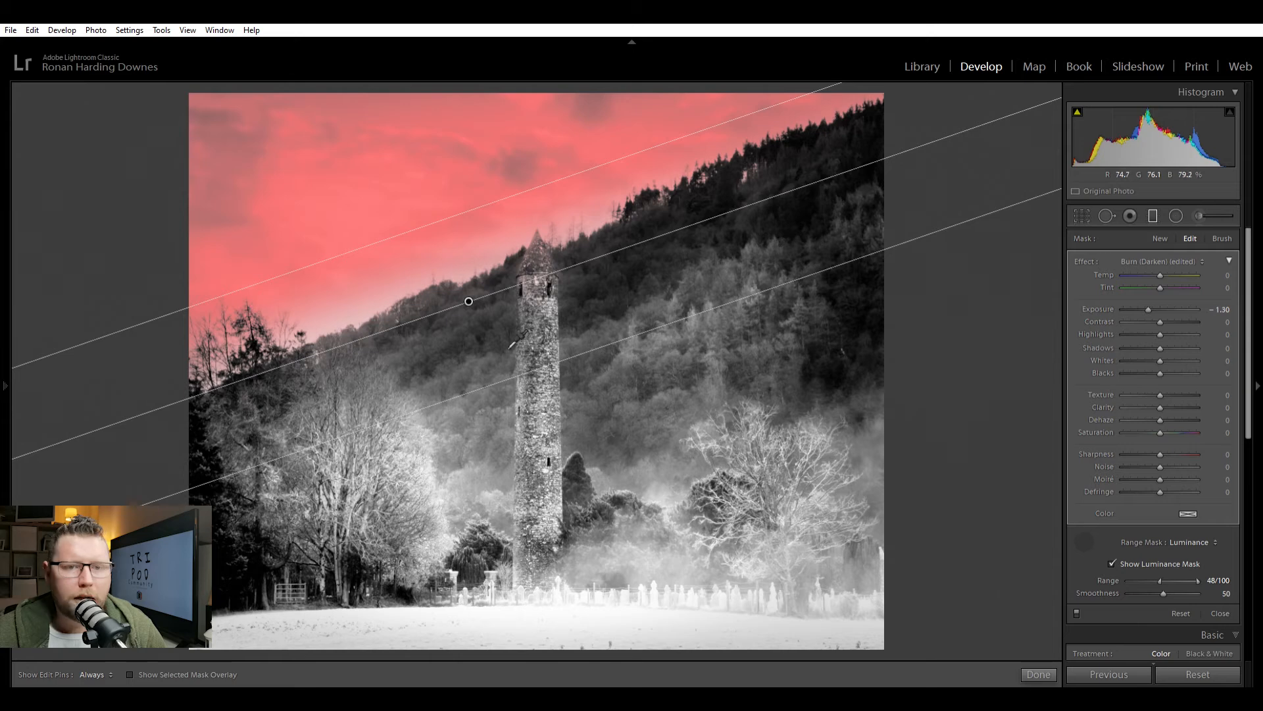
pyautogui.press('o')
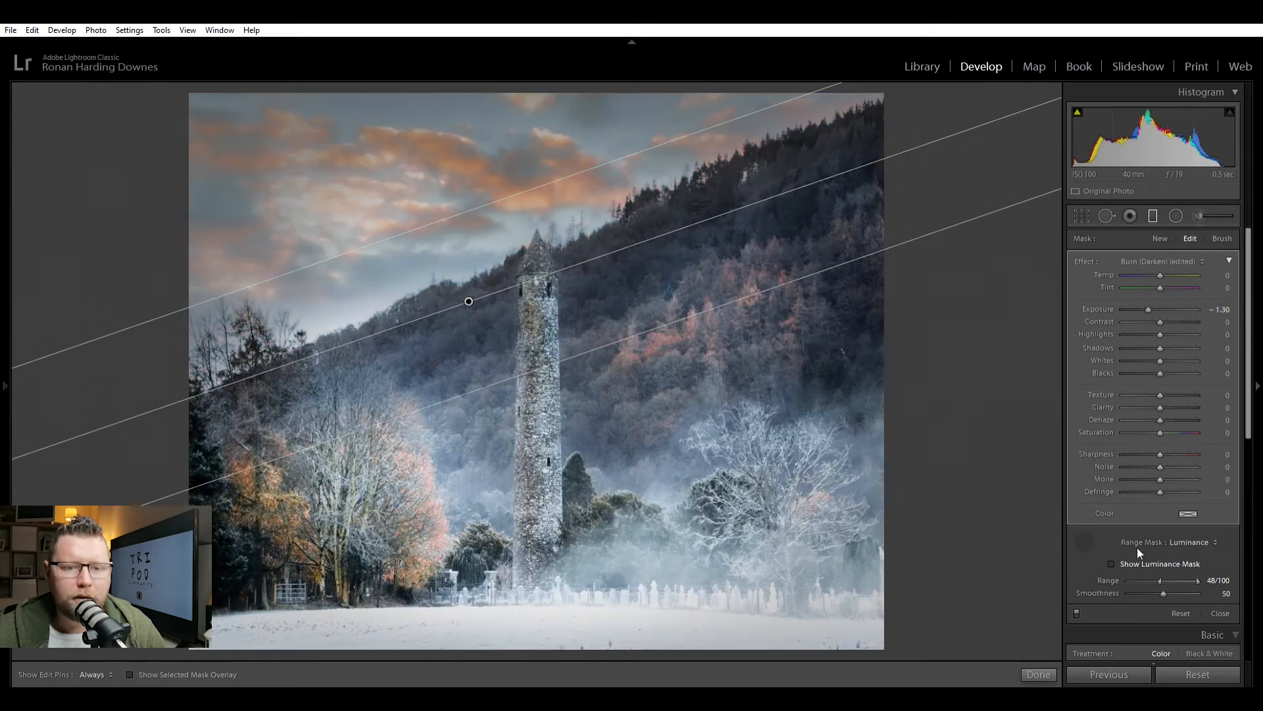
pyautogui.moveTo(1148, 309)
pyautogui.mouseDown()
pyautogui.moveTo(1176, 309)
pyautogui.moveTo(1147, 309)
pyautogui.mouseUp()
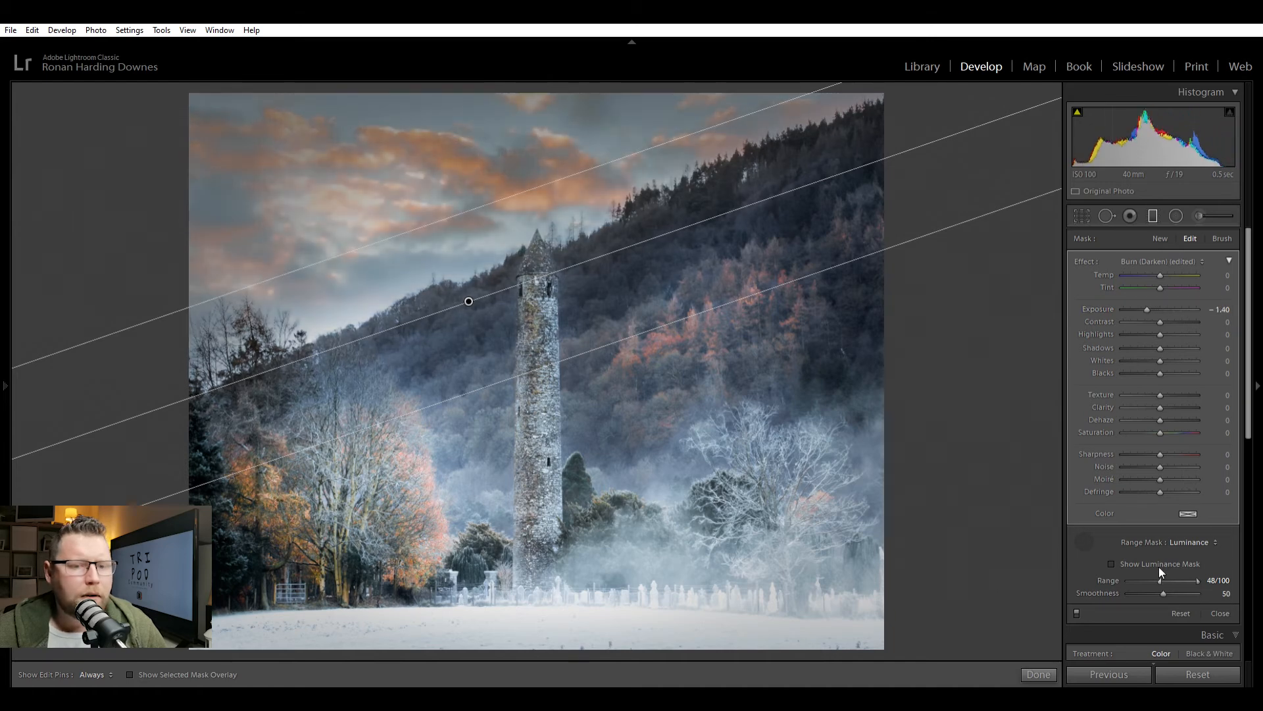
pyautogui.moveTo(1159, 568); pyautogui.dragTo(1170, 568)
pyautogui.moveTo(1146, 309); pyautogui.dragTo(1156, 309)
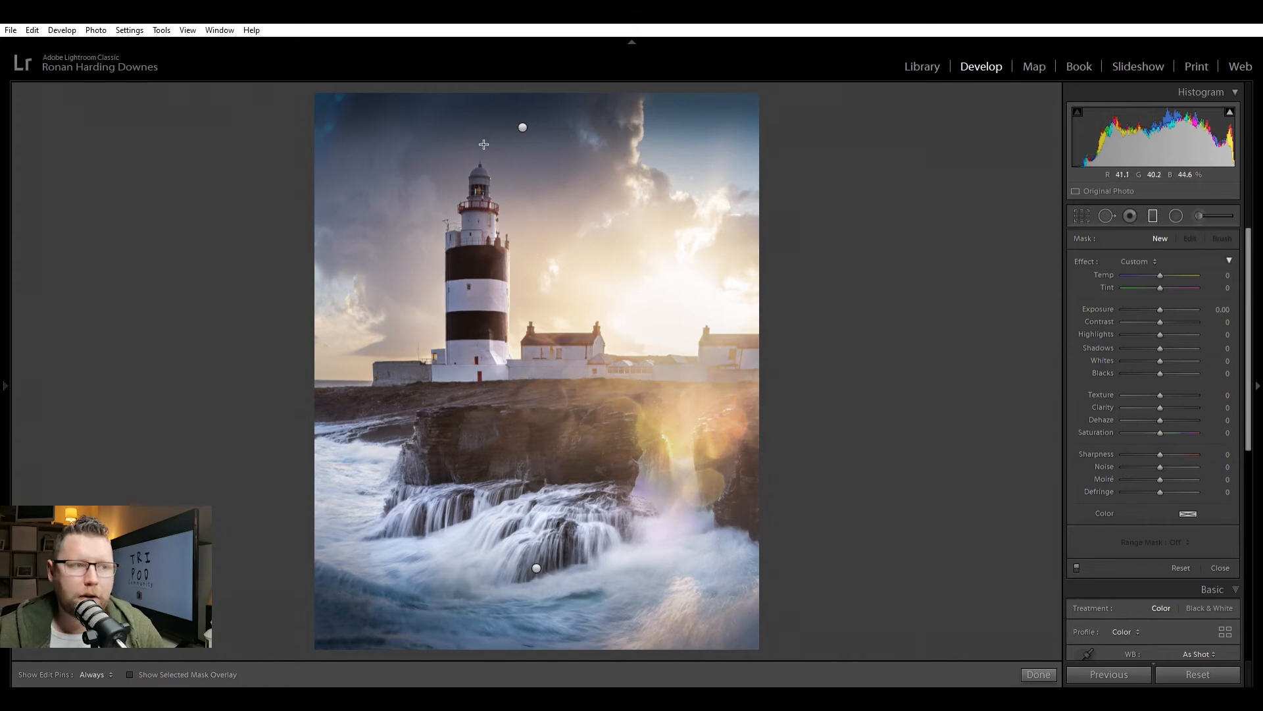
# - Draw a horizontal graduated filter across the lighthouse photo's horizon, try exposure -2.80 and reset the exposure to zero
pyautogui.moveTo(557, 328); pyautogui.dragTo(549, 397)
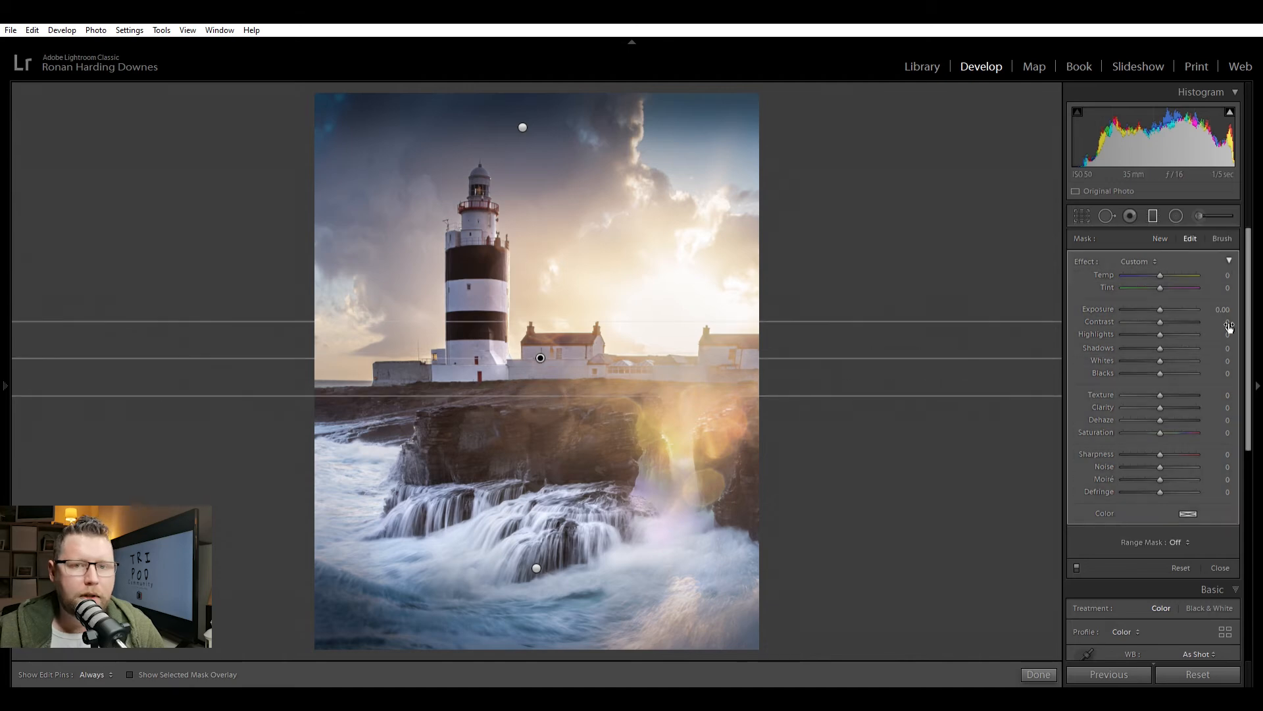
pyautogui.moveTo(1221, 309); pyautogui.dragTo(1145, 309)
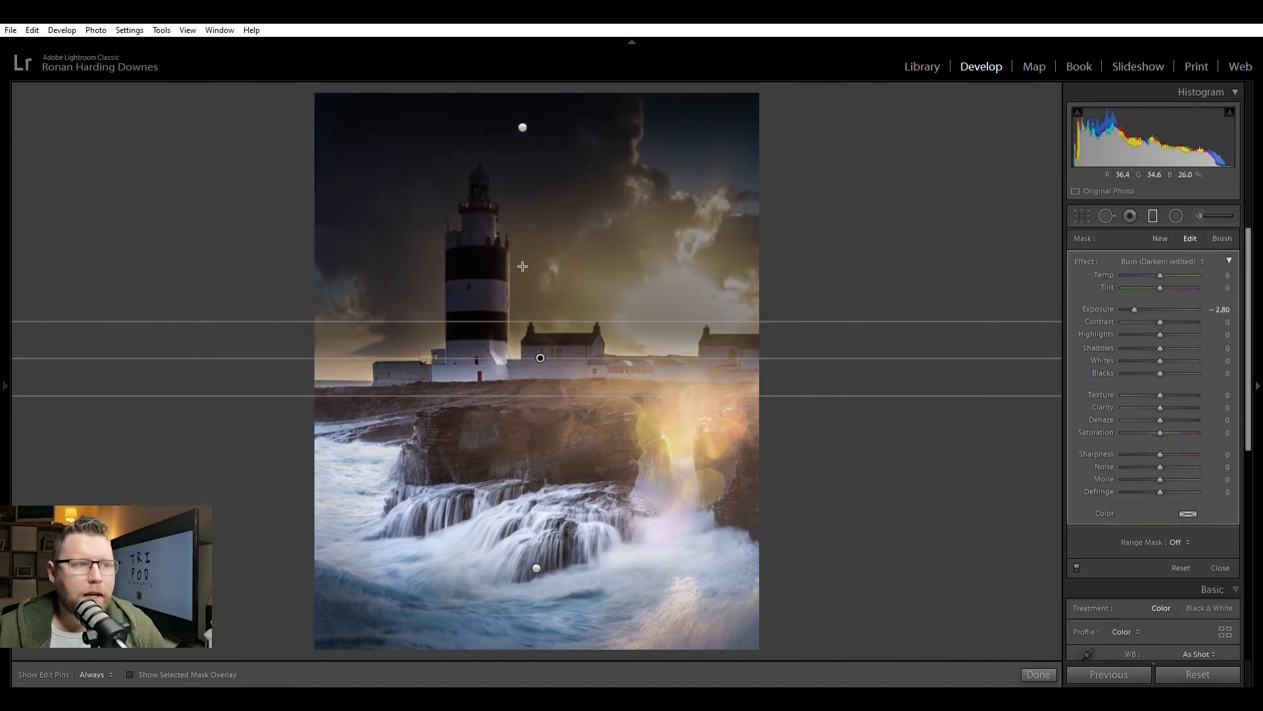
pyautogui.doubleClick(1136, 300)
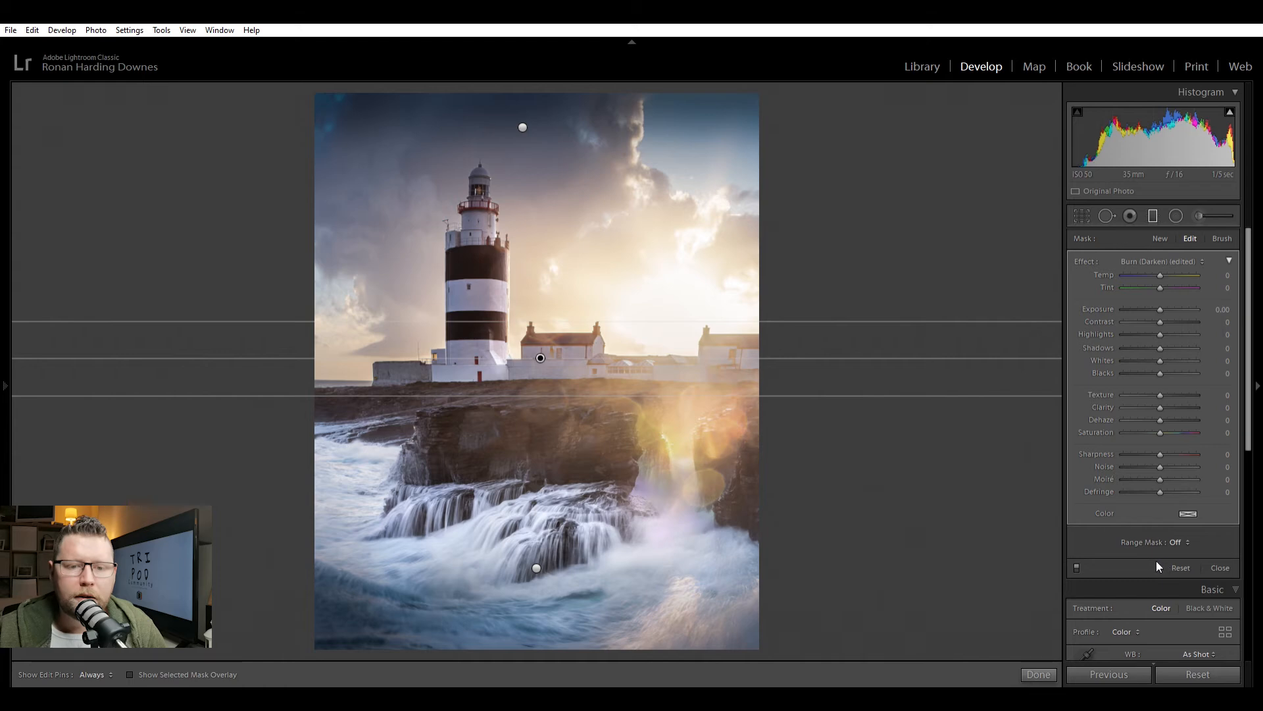
# - Switch the lighthouse filter's range mask to Color, sample the warm bright sky and show the mask overlay
pyautogui.click(1166, 542)
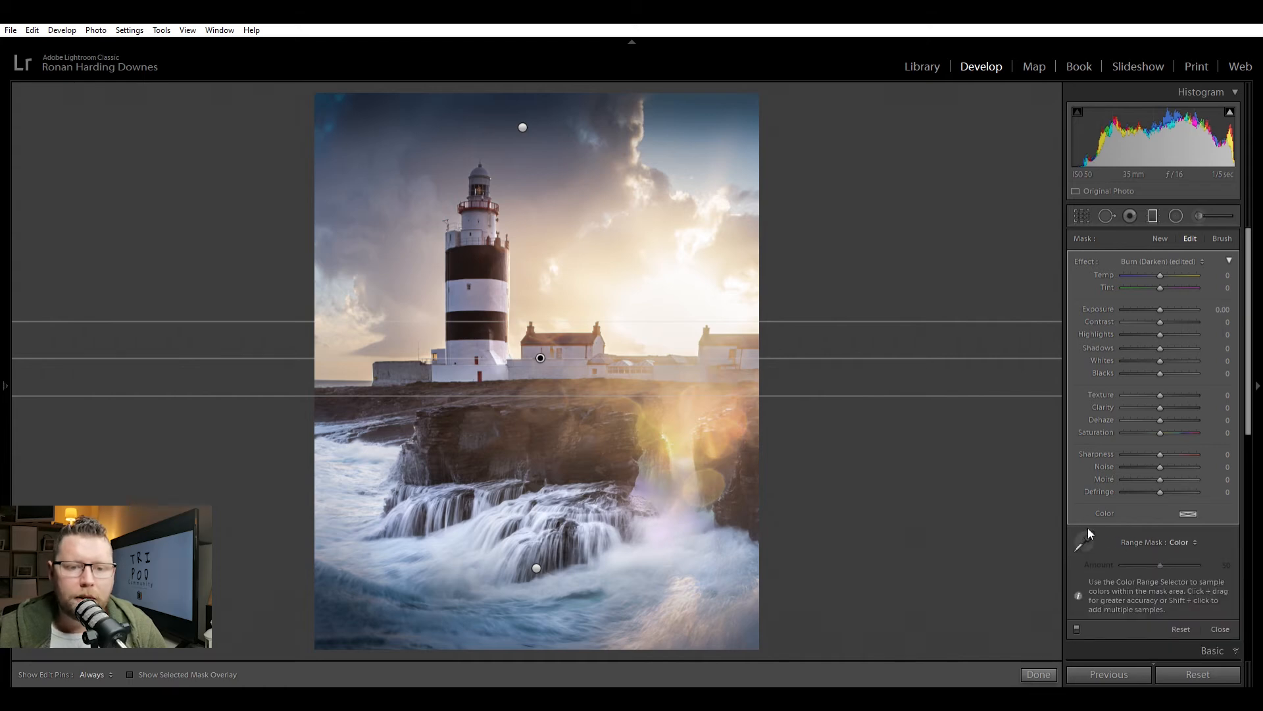
pyautogui.click(1084, 539)
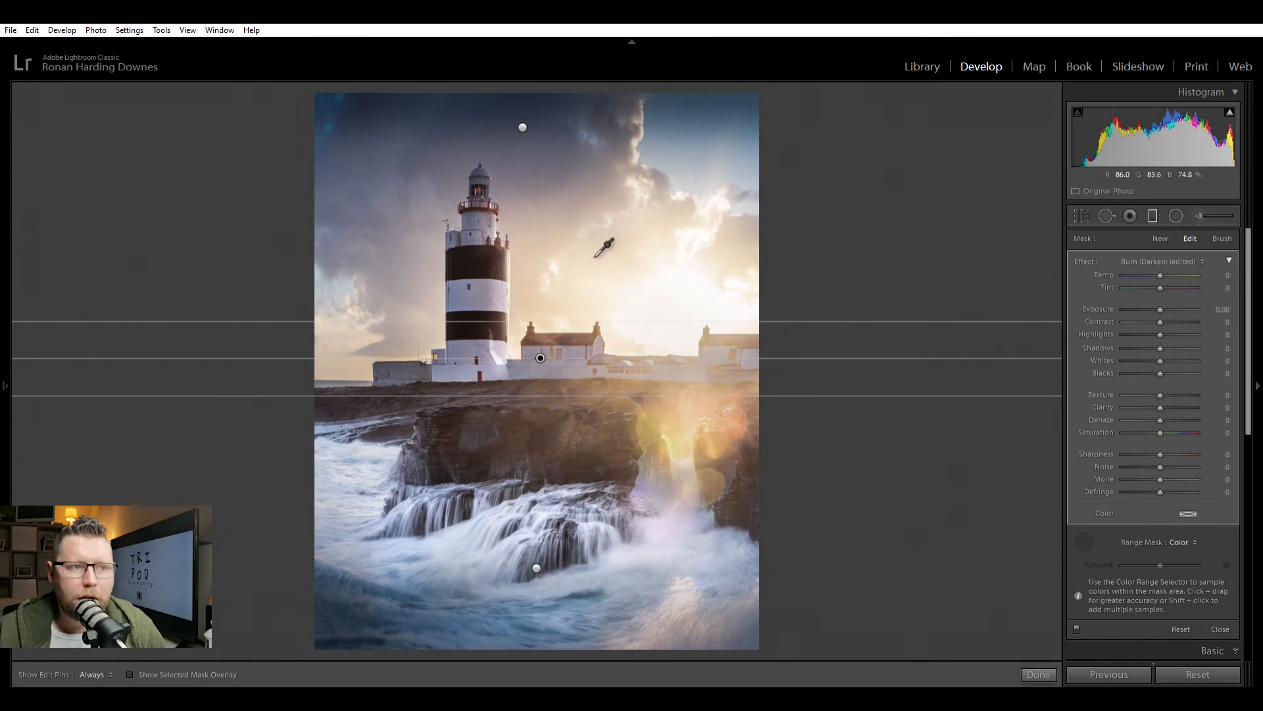
pyautogui.moveTo(595, 256)
pyautogui.mouseDown()
pyautogui.moveTo(650, 301)
pyautogui.moveTo(734, 318)
pyautogui.mouseUp()
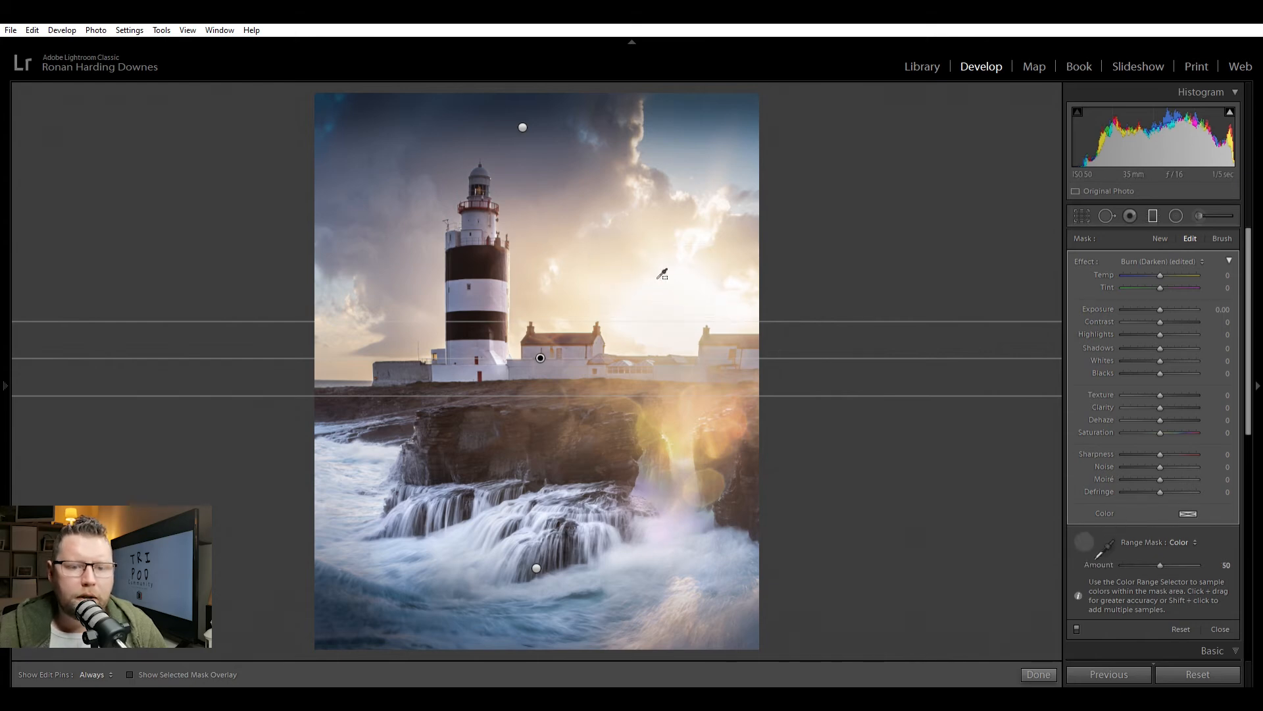
pyautogui.press('o')
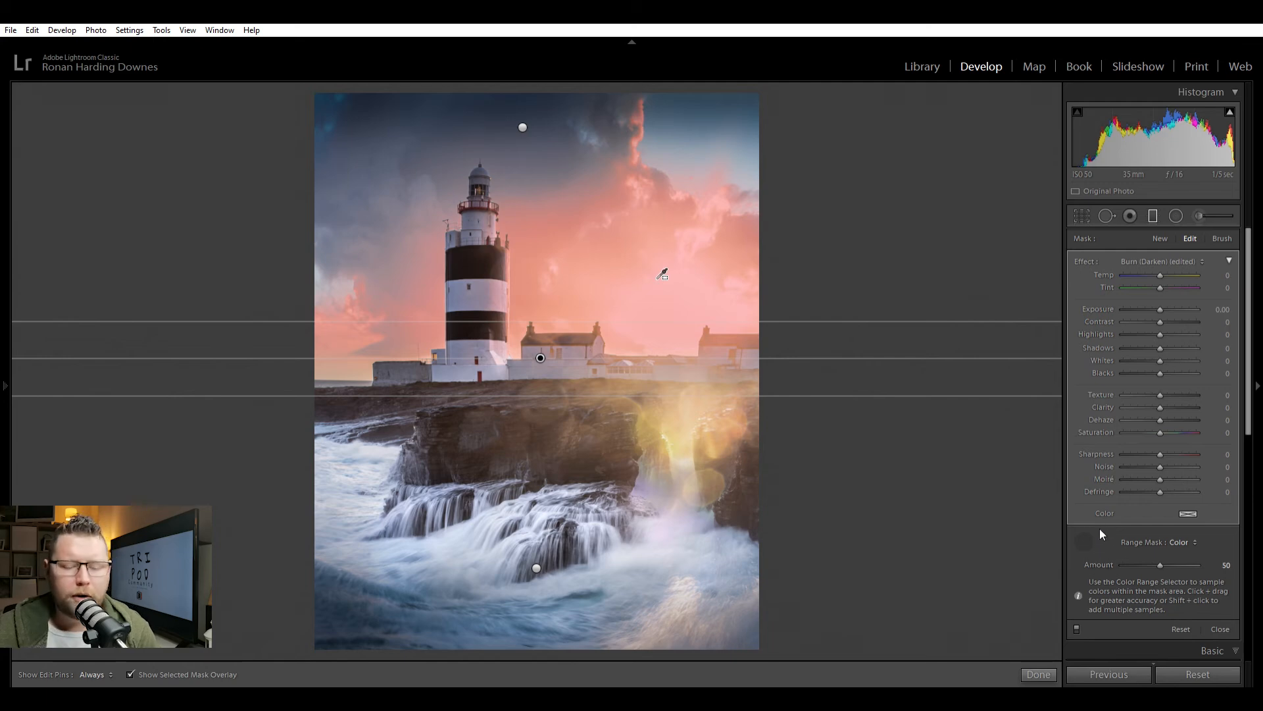
# - Hide the mask overlay and darken the color-masked lighthouse sky with an exposure of -1.6, adjusting it further as needed
pyautogui.write('o-1.6')
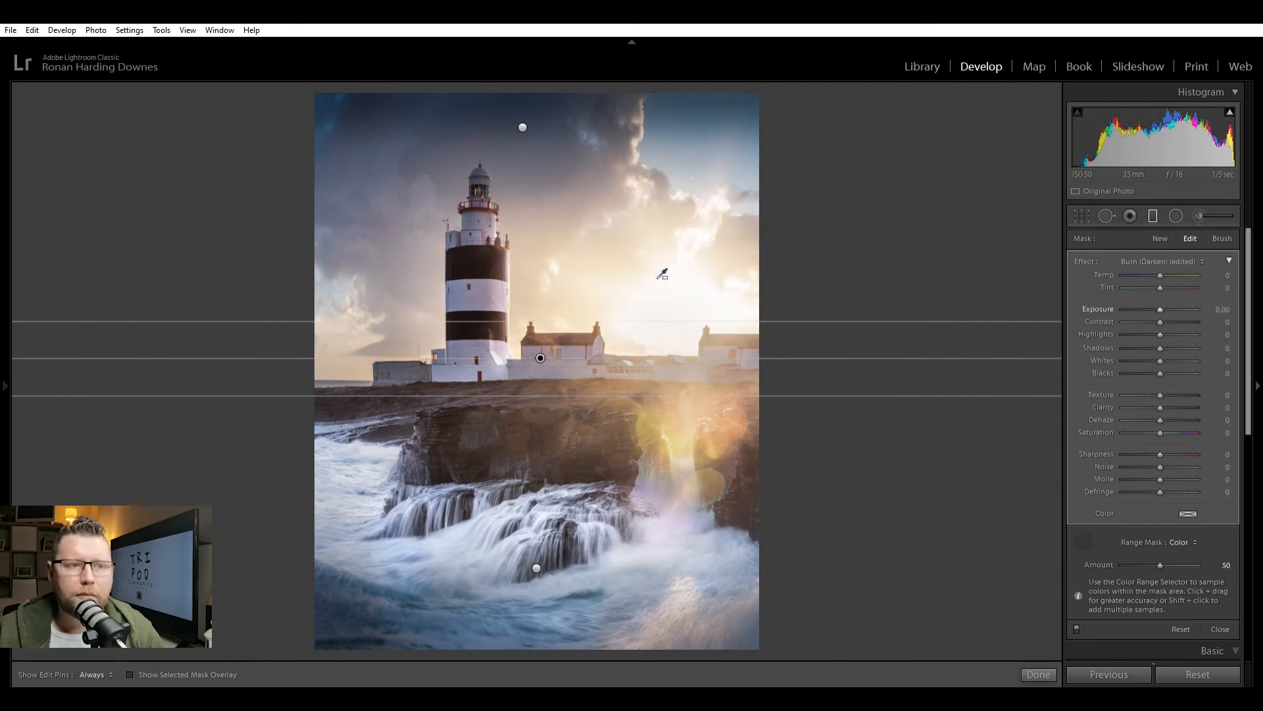
pyautogui.press('Return')
pyautogui.moveTo(1098, 308); pyautogui.dragTo(1060, 308)
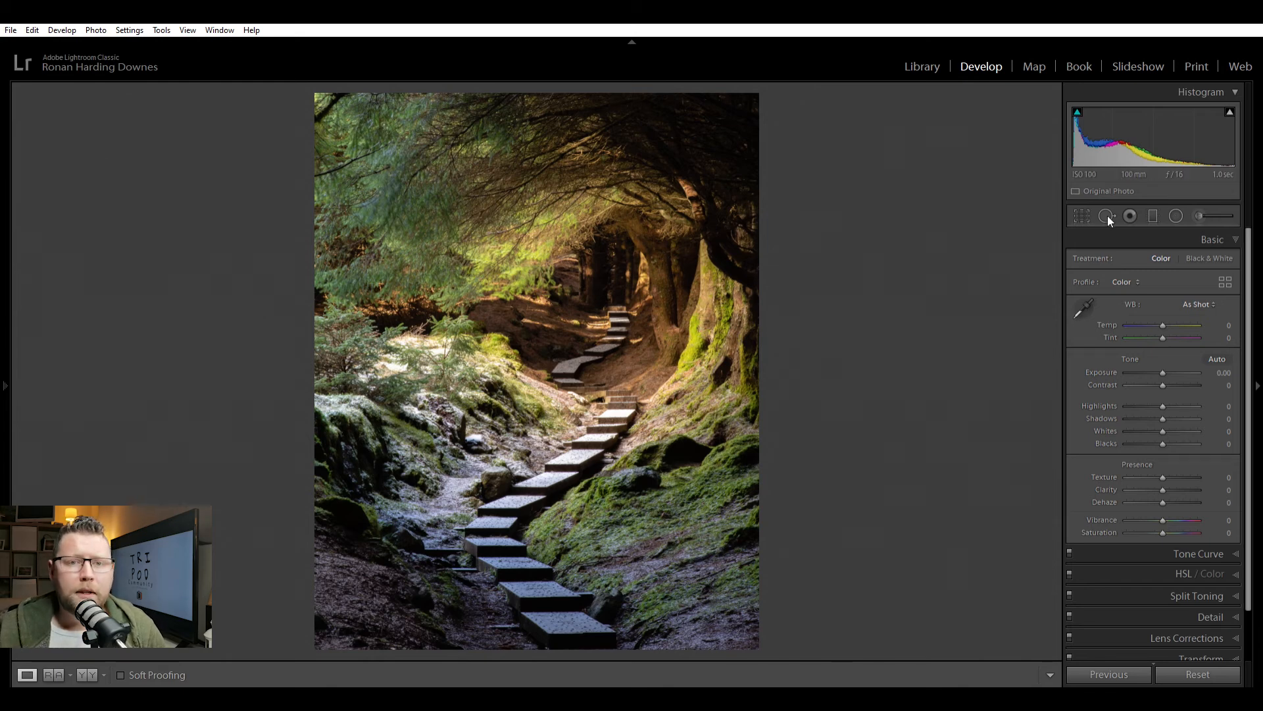
# - Draw a near-vertical graduated filter just outside the forest photo's right edge so it covers the whole image, and show its overlay
pyautogui.click(1153, 215)
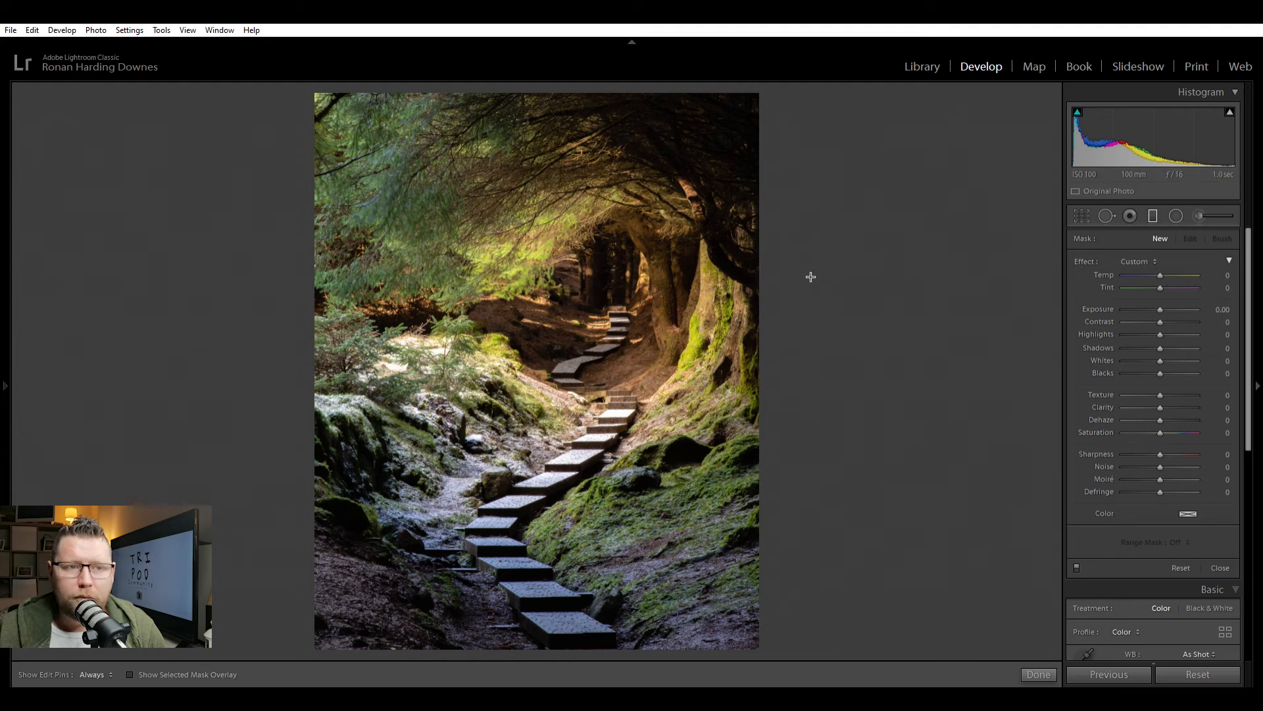
pyautogui.moveTo(783, 276); pyautogui.dragTo(837, 287)
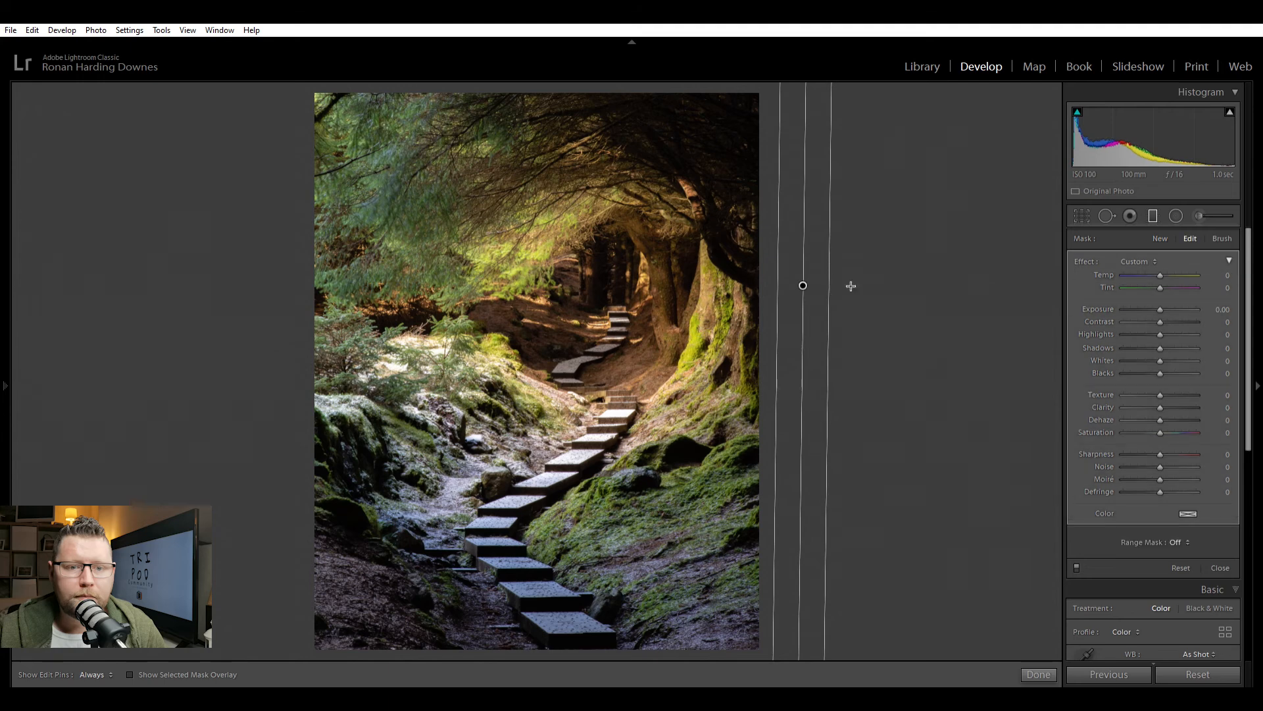
pyautogui.click(1182, 542)
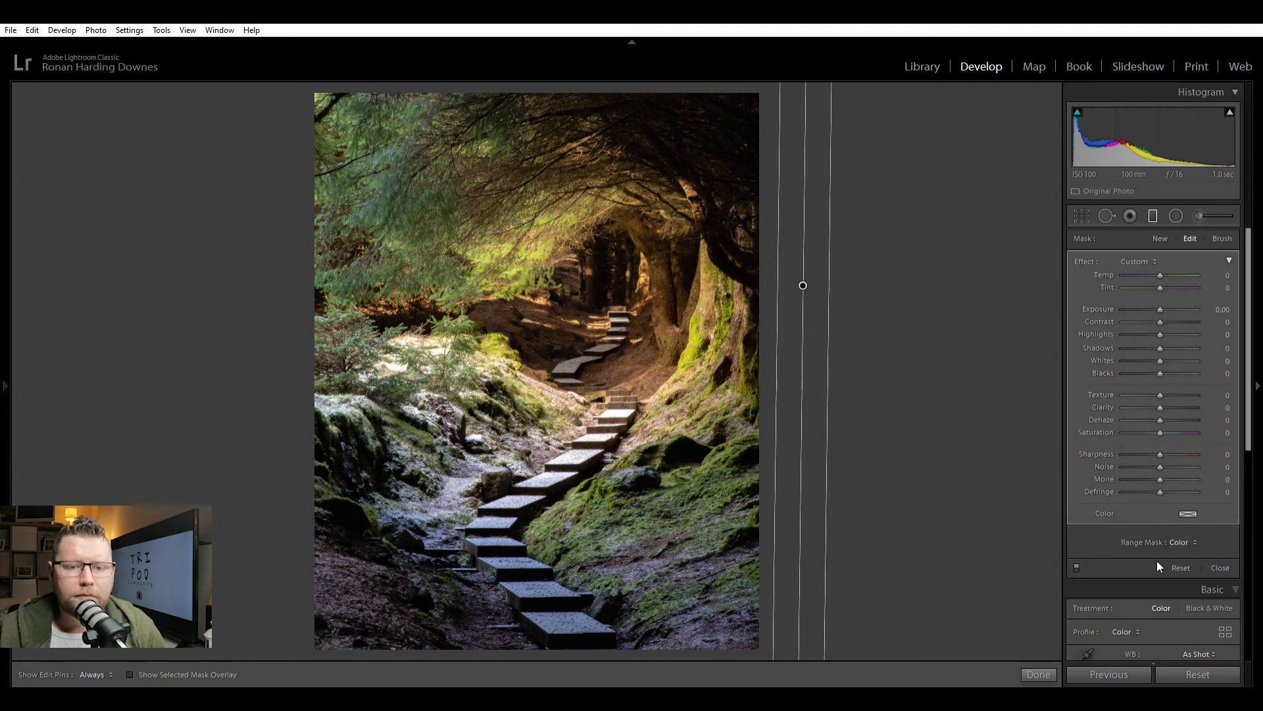
pyautogui.click(1157, 560)
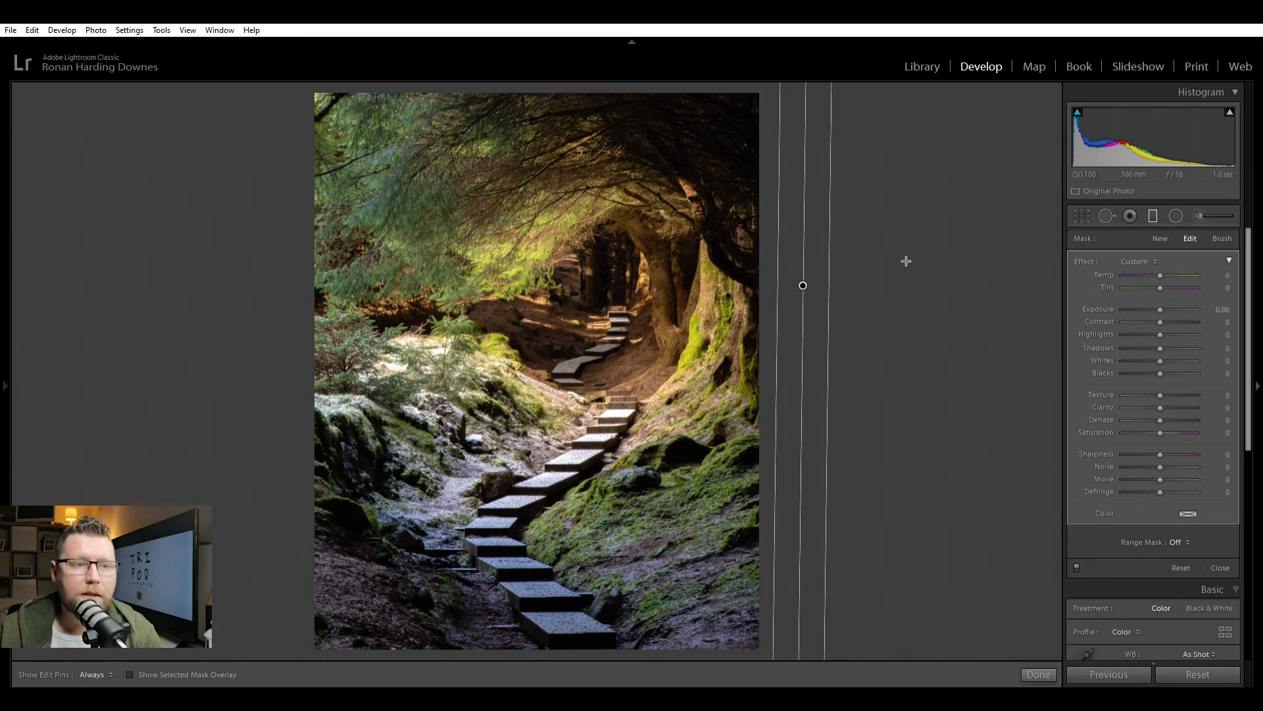
pyautogui.press('o')
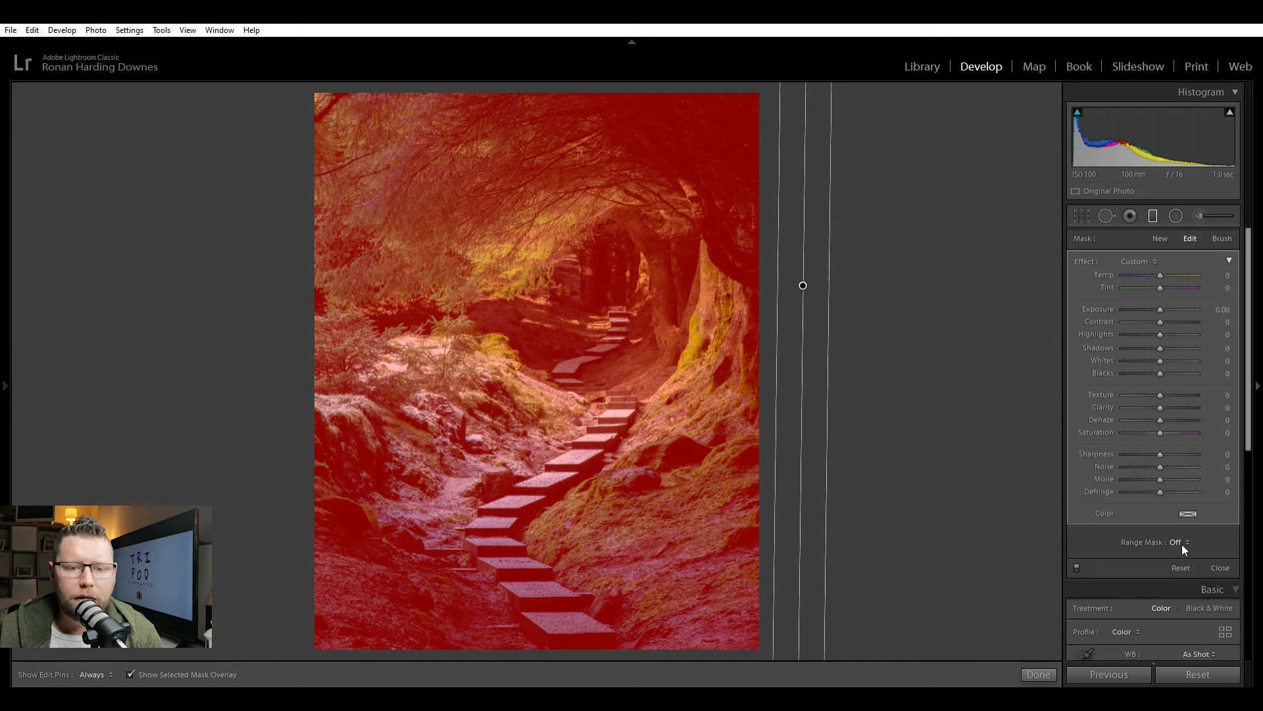
# - Limit the forest filter with a Luminance range mask using range 50/100 and smoothness 40
pyautogui.click(1175, 542)
pyautogui.click(1167, 575)
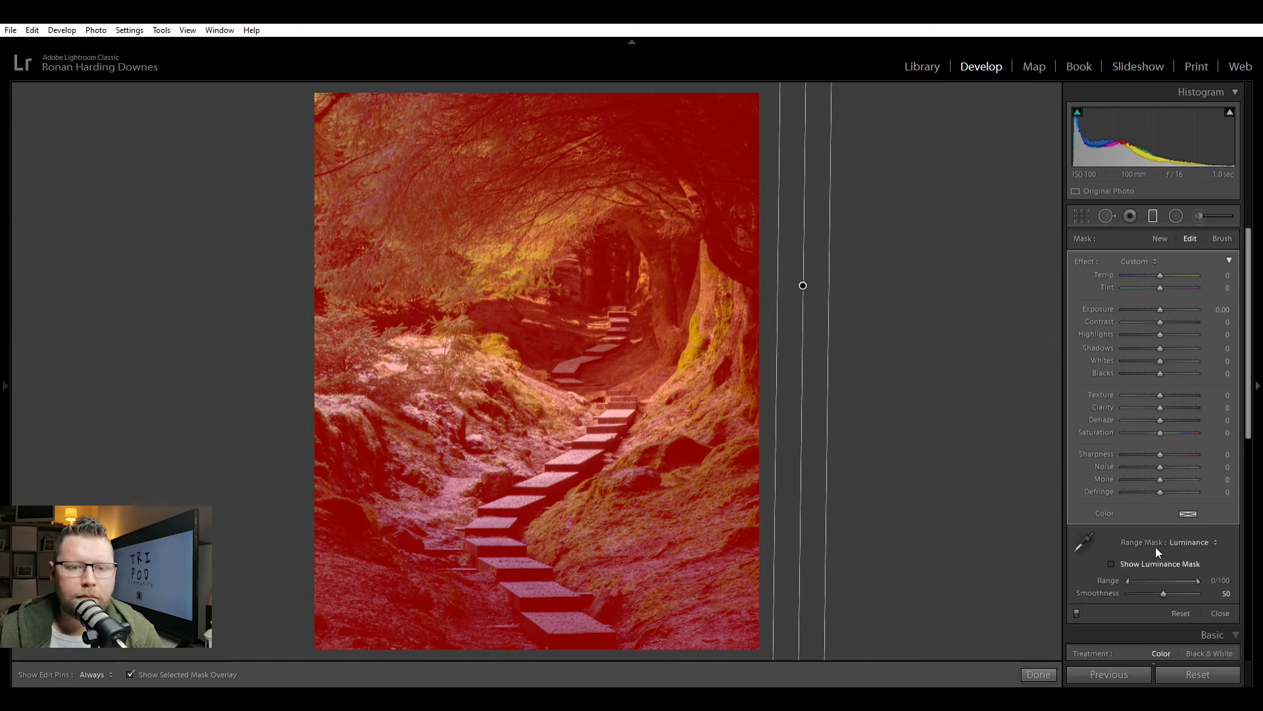
pyautogui.moveTo(1129, 566); pyautogui.dragTo(1165, 576)
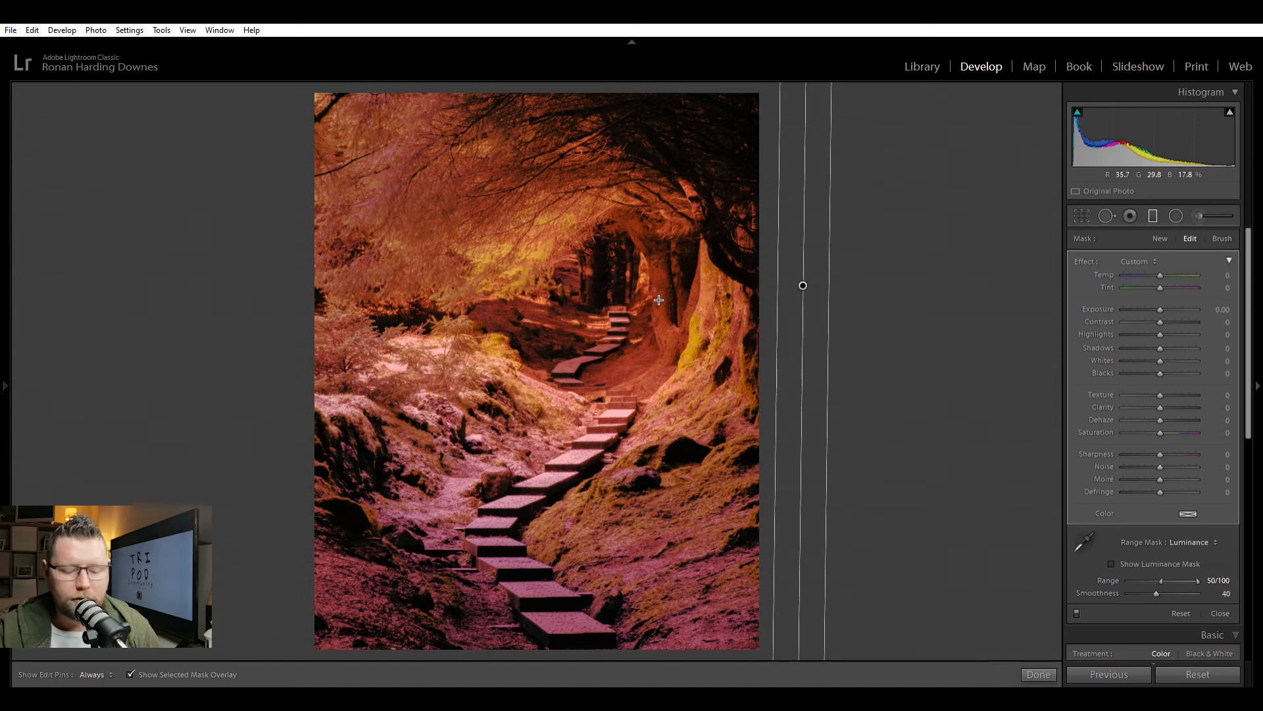
# - Cycle the mask overlay's color for better visibility and narrow the forest filter's luminance range to 69/100
pyautogui.hotkey('shift', 'o')
pyautogui.hotkey('shift', 'o')
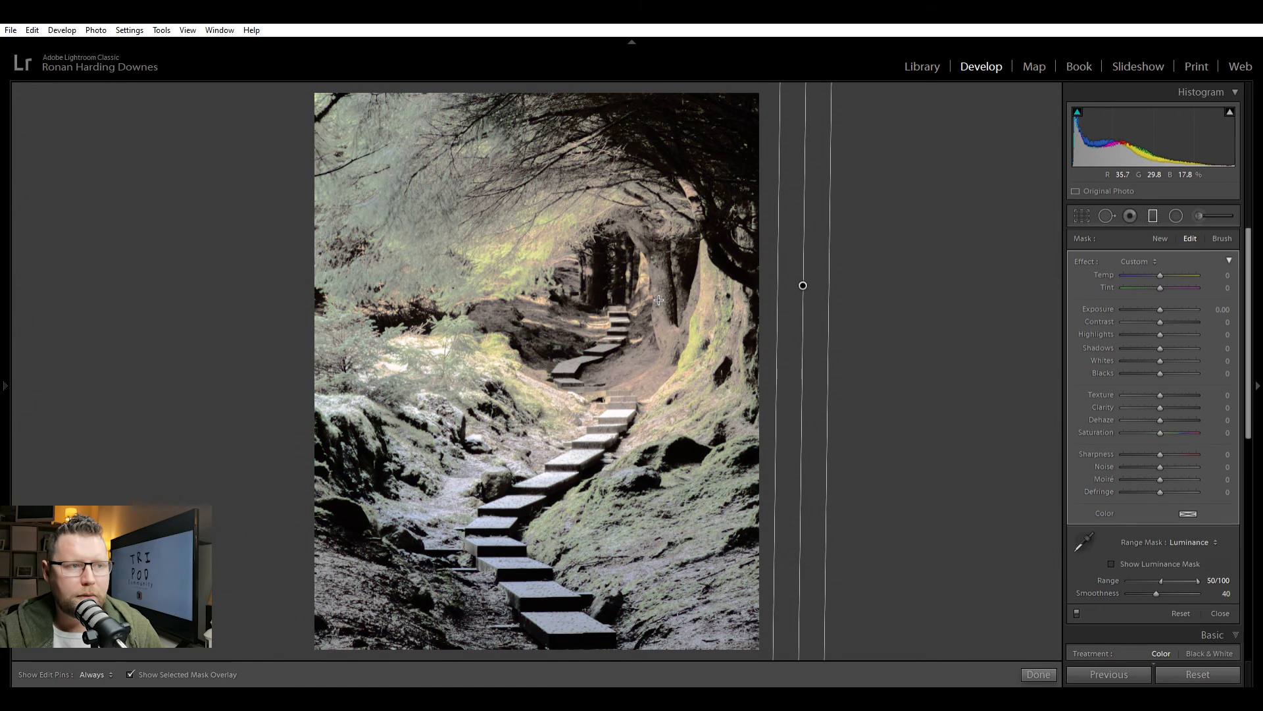
pyautogui.hotkey('shift', 'o')
pyautogui.press('o')
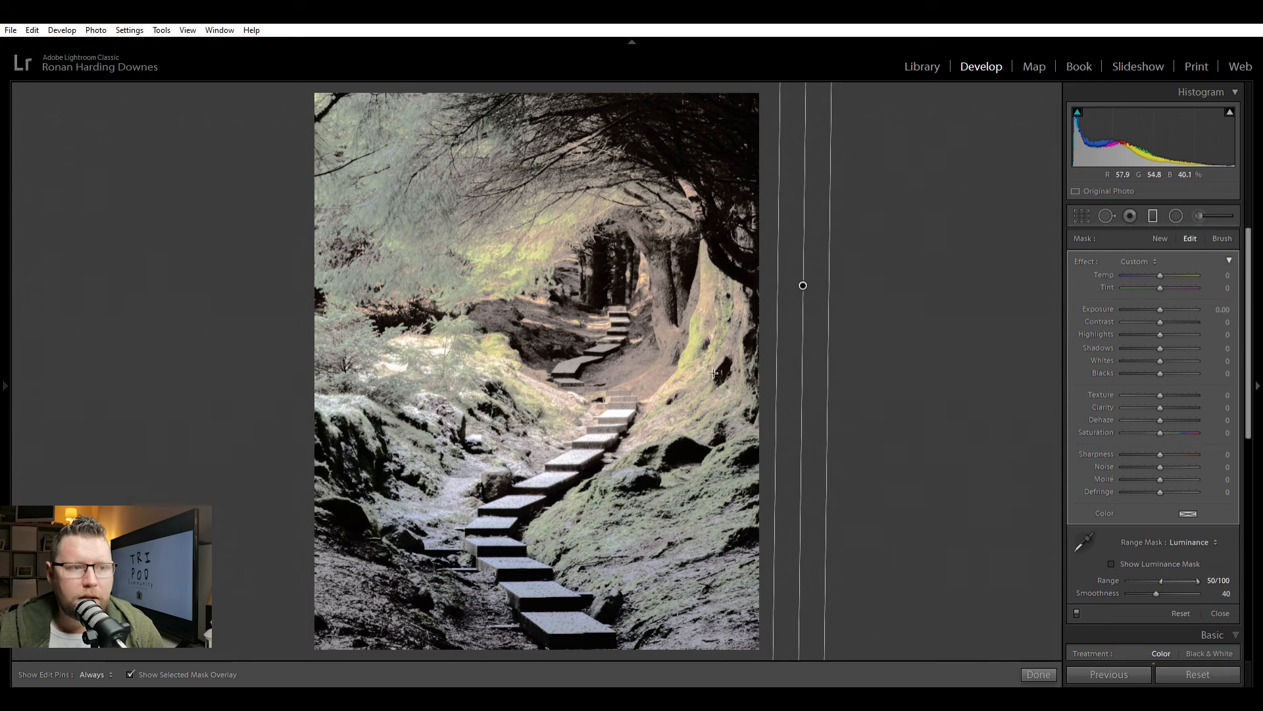
pyautogui.moveTo(1164, 568); pyautogui.dragTo(1175, 569)
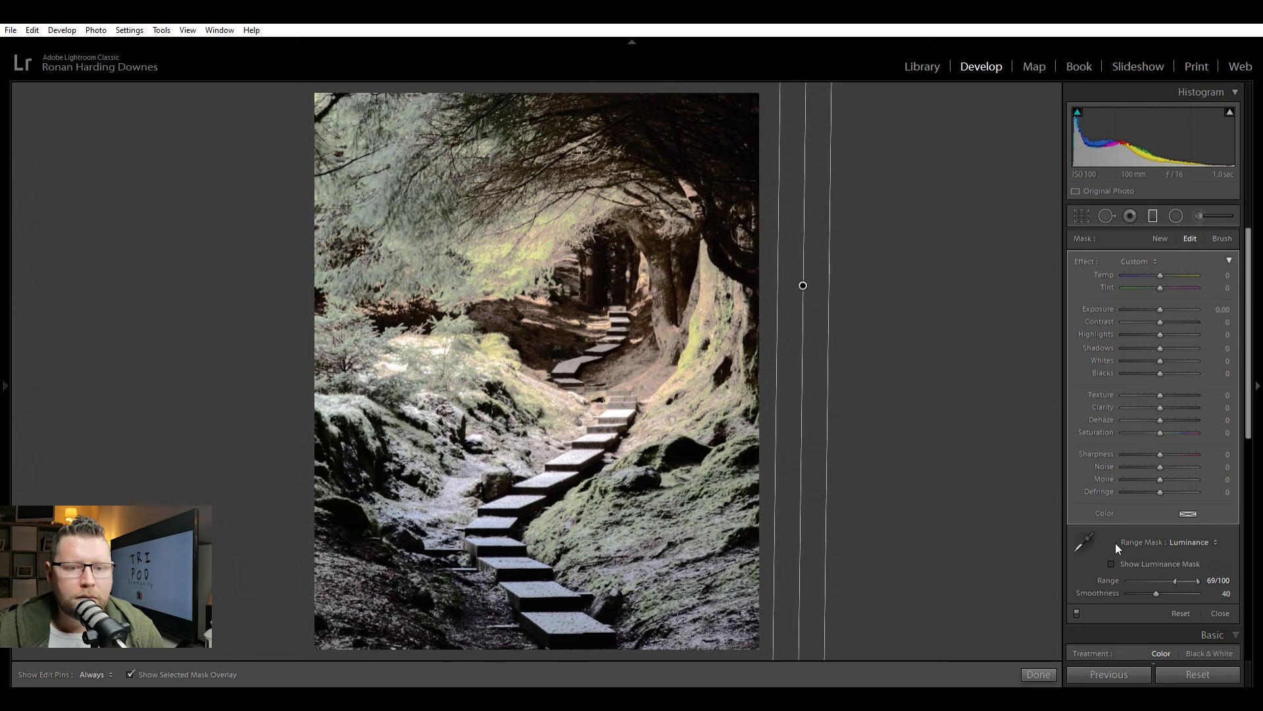
# - Hide the mask overlay and set the forest filter's exposure to -1.00, highlights to -18 and whites to 38
pyautogui.press('o')
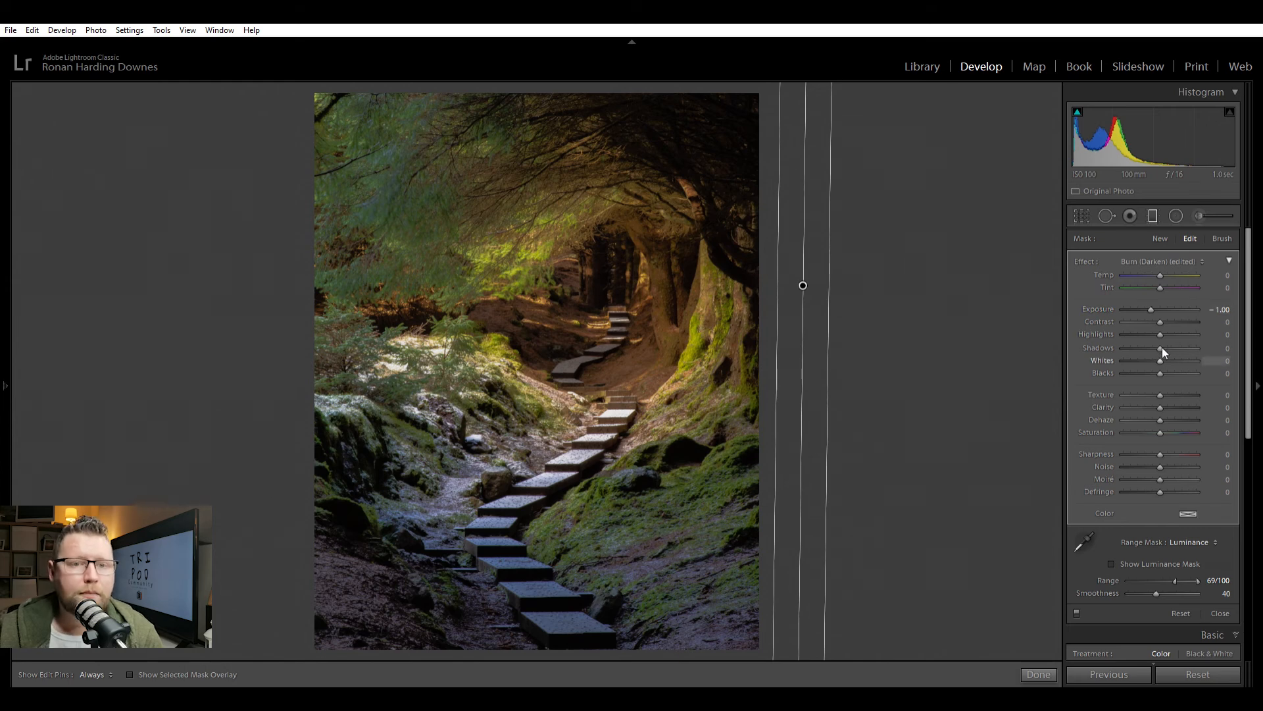
pyautogui.moveTo(1162, 348)
pyautogui.mouseDown()
pyautogui.moveTo(1175, 352)
pyautogui.moveTo(1153, 321)
pyautogui.mouseUp()
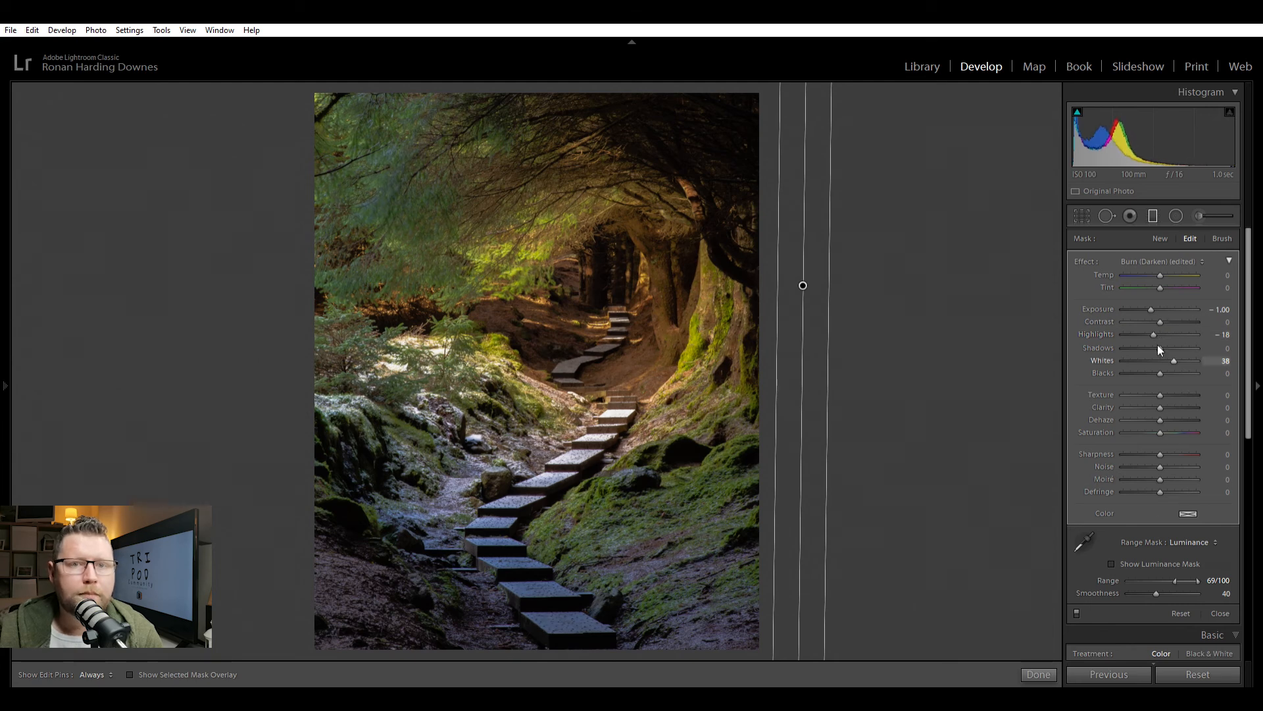
# - Add a second vertical graduated filter just outside the forest photo's left edge so it covers the whole image
pyautogui.click(1160, 230)
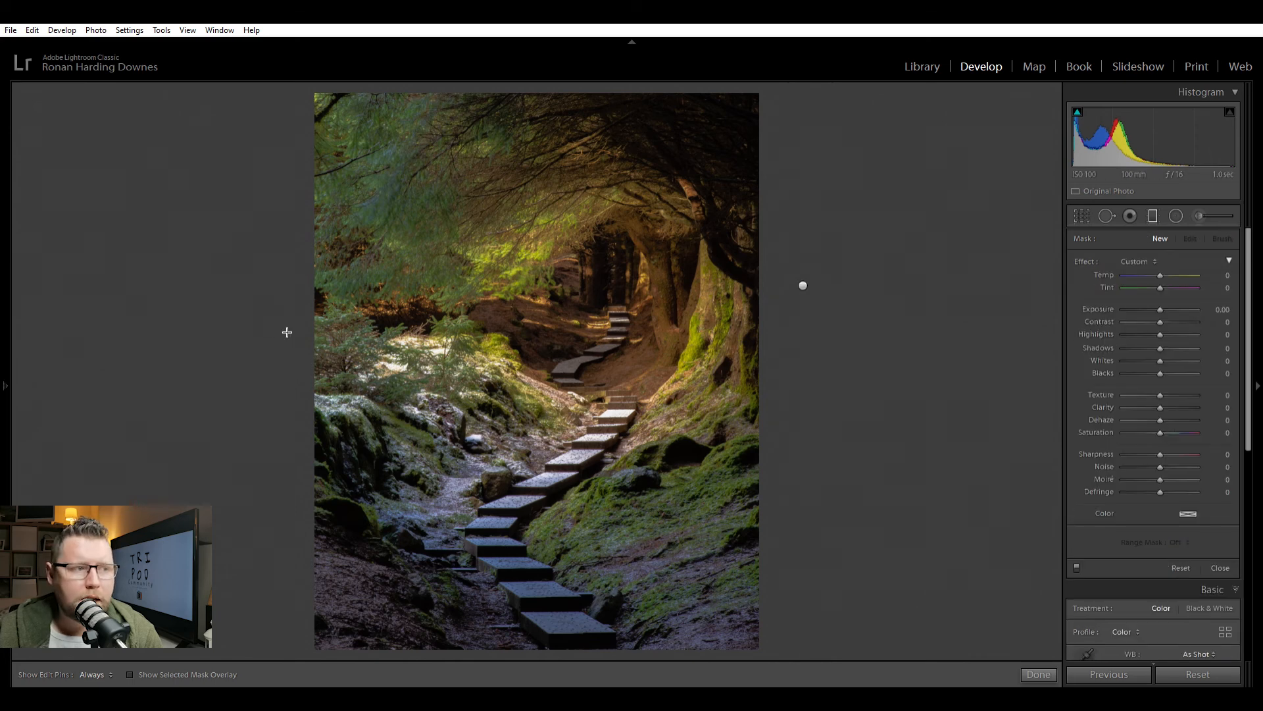
pyautogui.moveTo(287, 331); pyautogui.dragTo(244, 334)
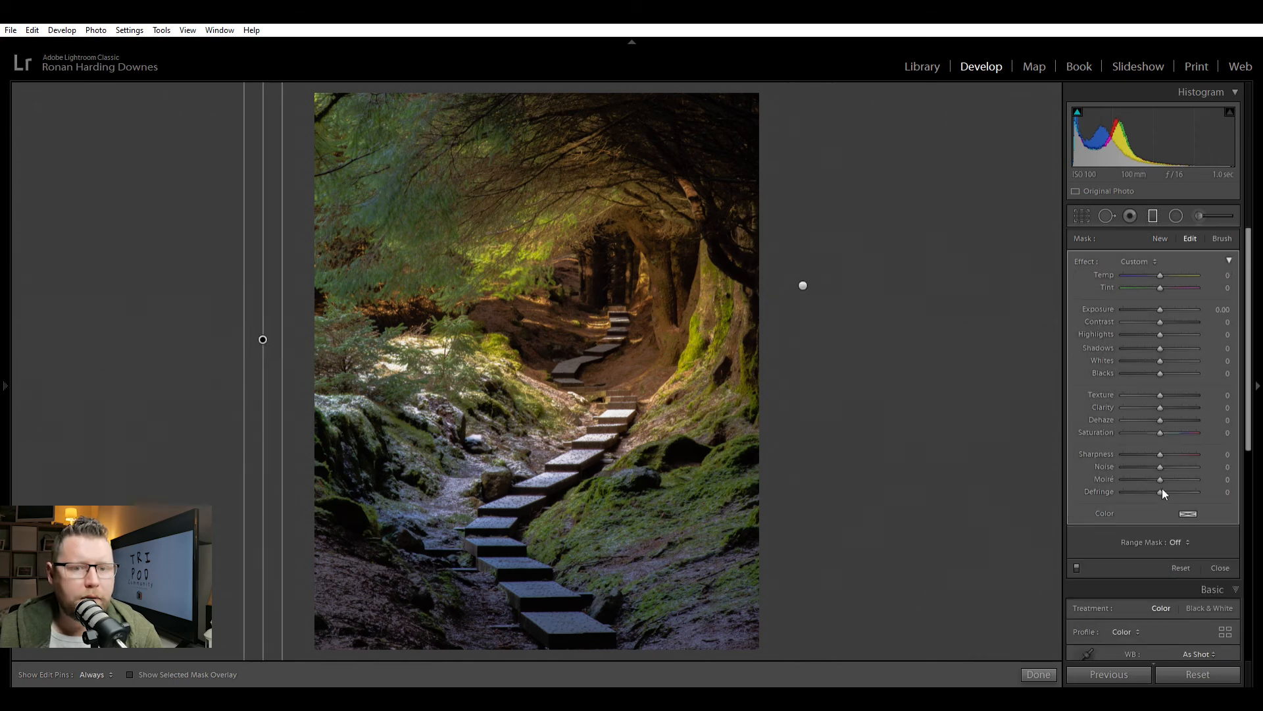
# - Limit the second forest filter with a Luminance range mask set to 0/42, previewing the luminance mask and hiding it again
pyautogui.click(1175, 541)
pyautogui.click(1165, 566)
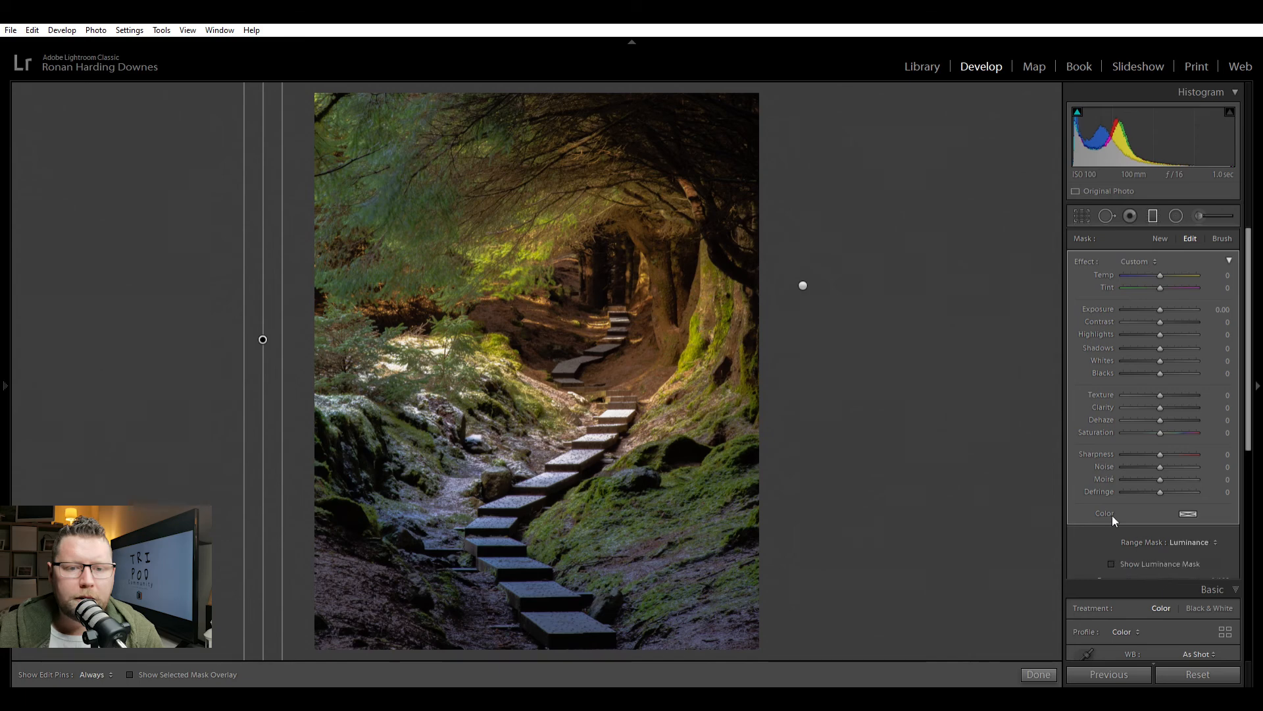
pyautogui.click(1134, 562)
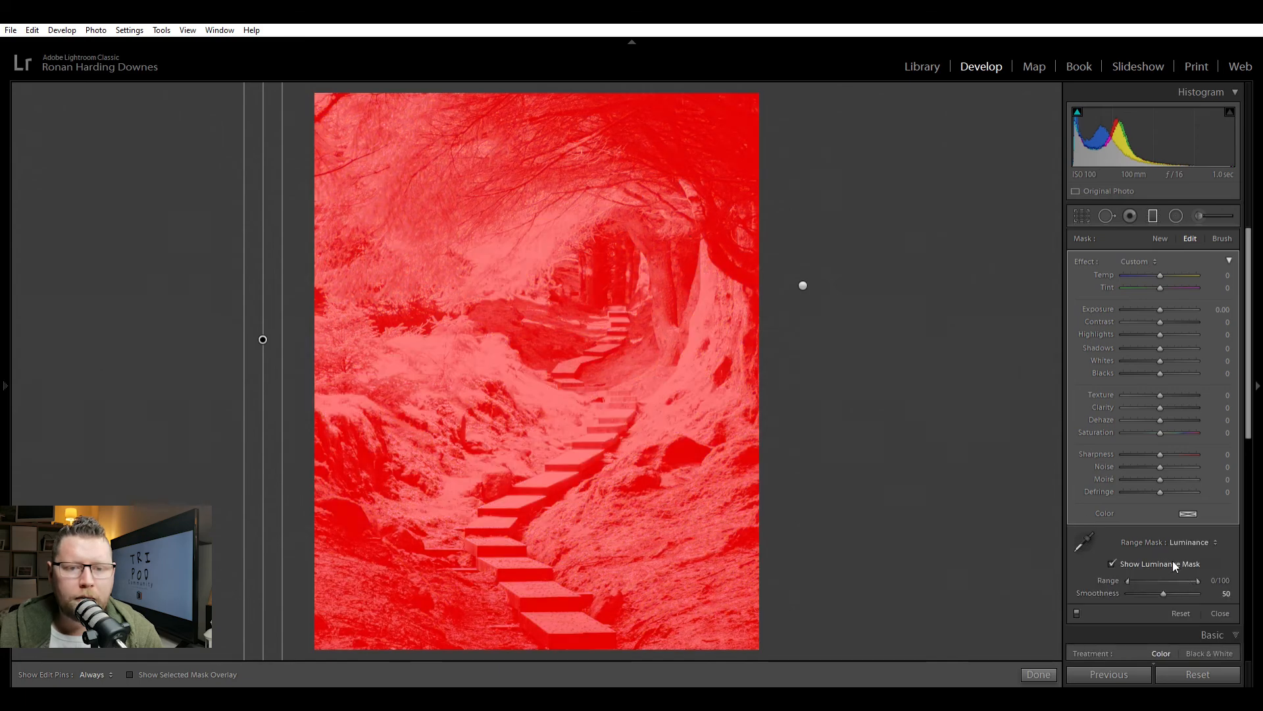
pyautogui.moveTo(1198, 568); pyautogui.dragTo(1158, 570)
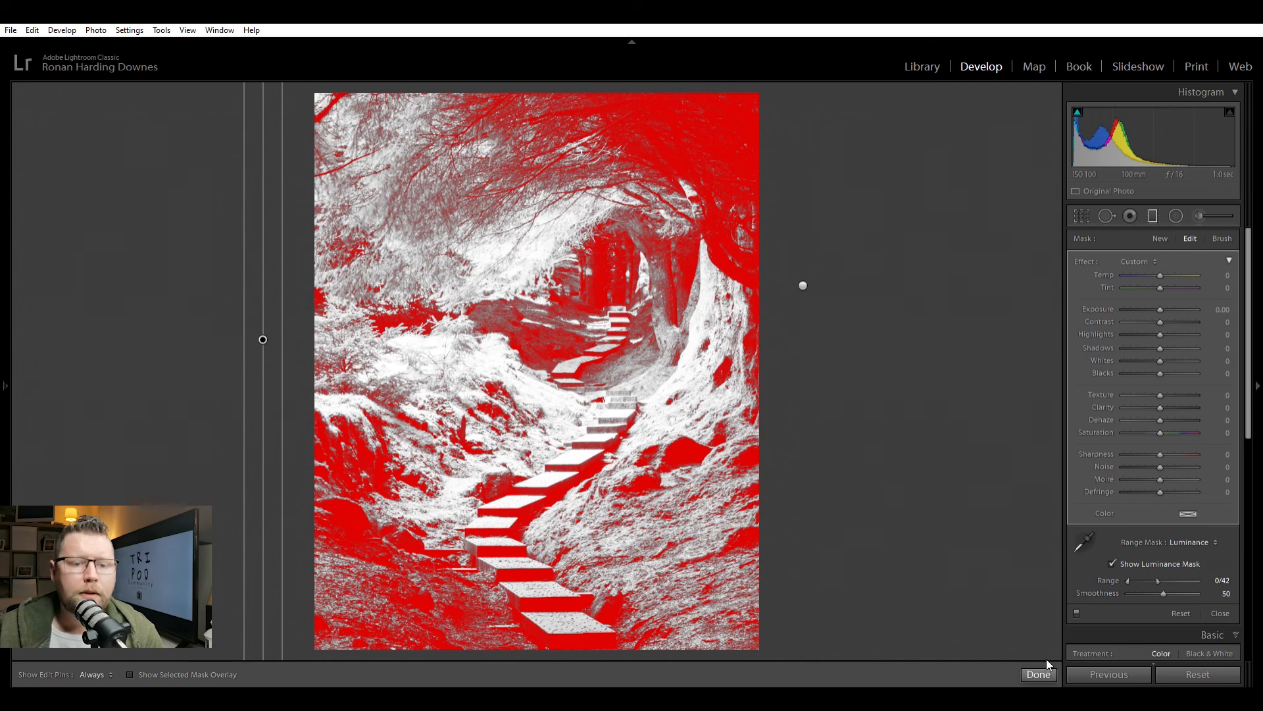
pyautogui.click(1121, 561)
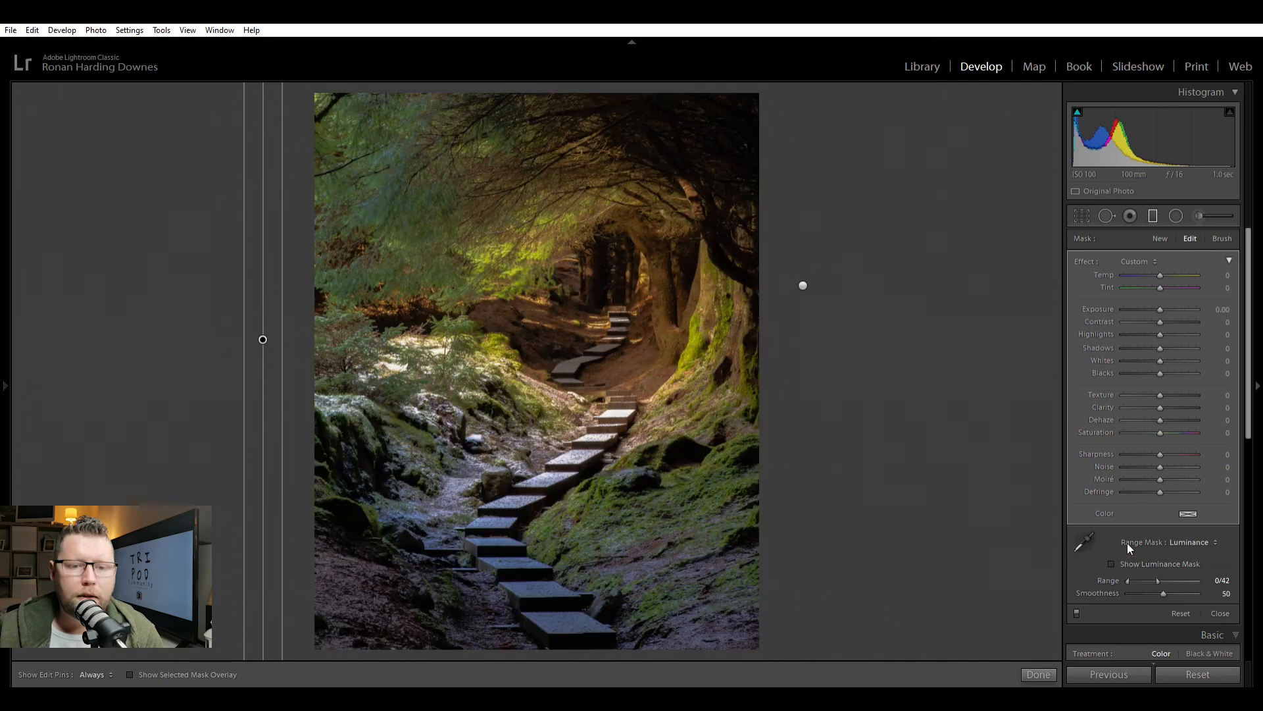
# - Set the second forest filter's exposure to -1.80, contrast to 29 and blacks to -27, and finish editing the filters
pyautogui.click(1222, 308)
pyautogui.write('1.4')
pyautogui.press('Return')
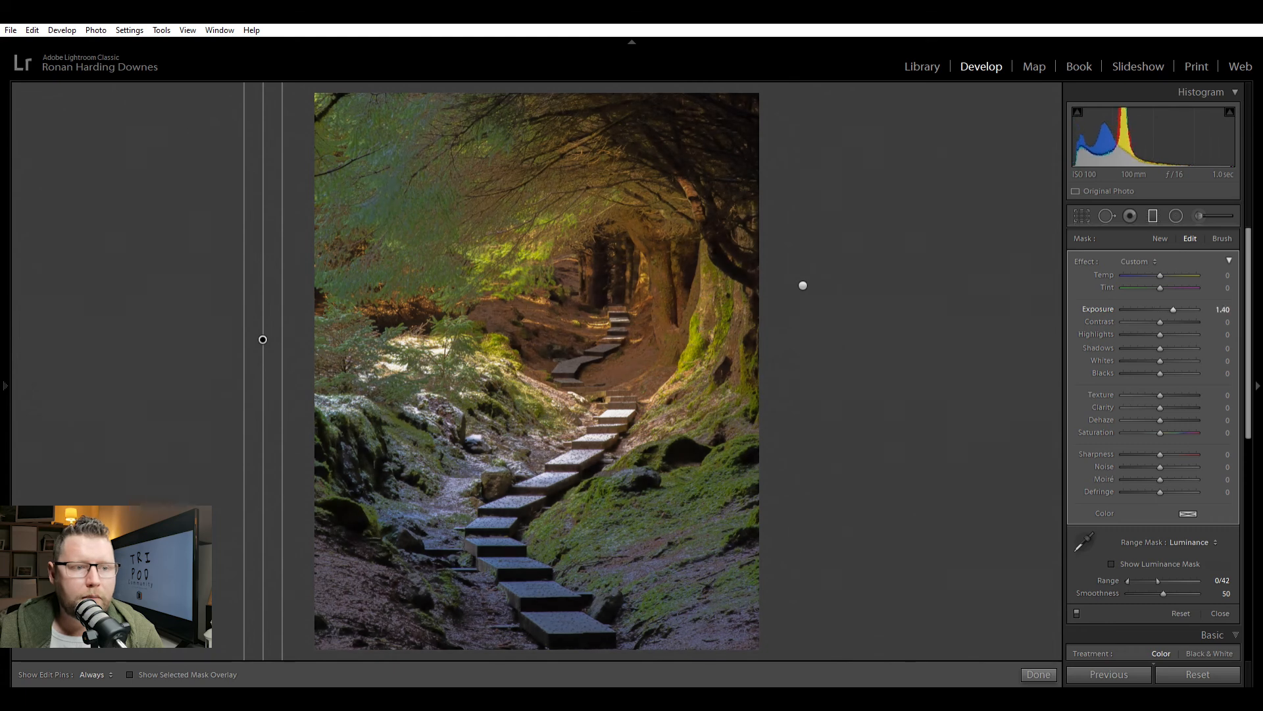
pyautogui.hotkey('ctrl', 'z')
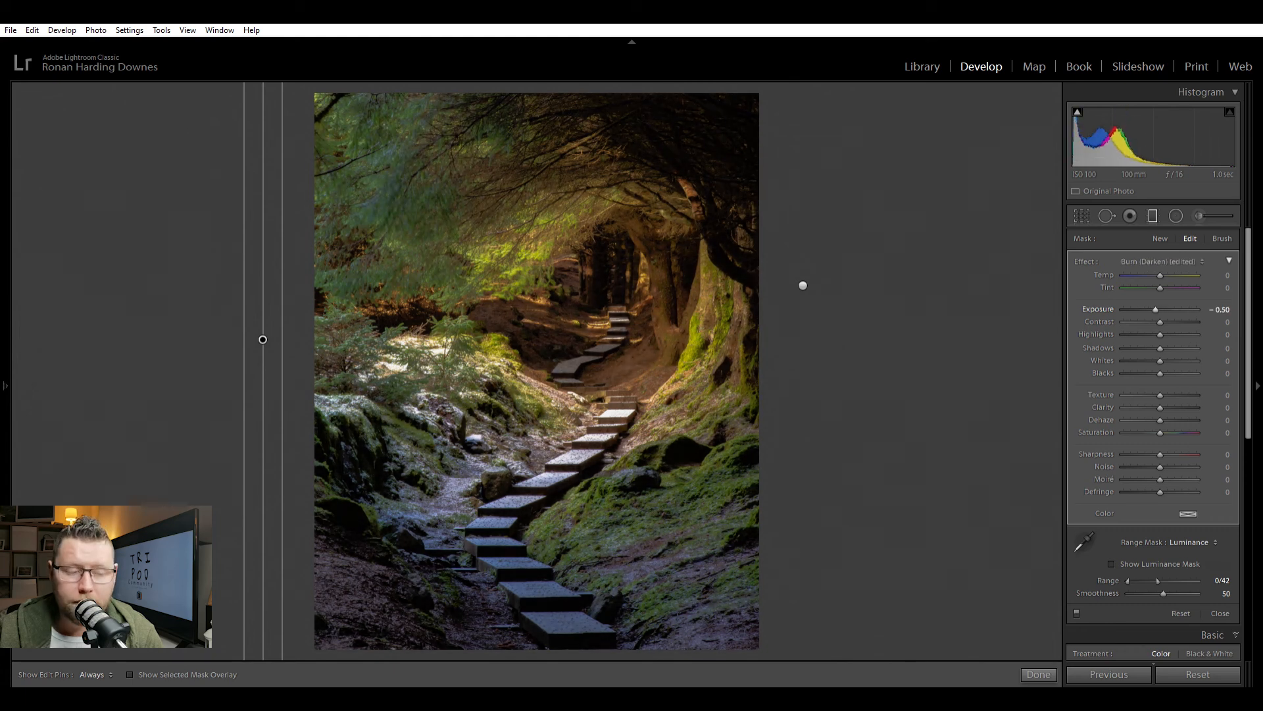
pyautogui.hotkey('ctrl', 'z')
pyautogui.hotkey('ctrl', 'z')
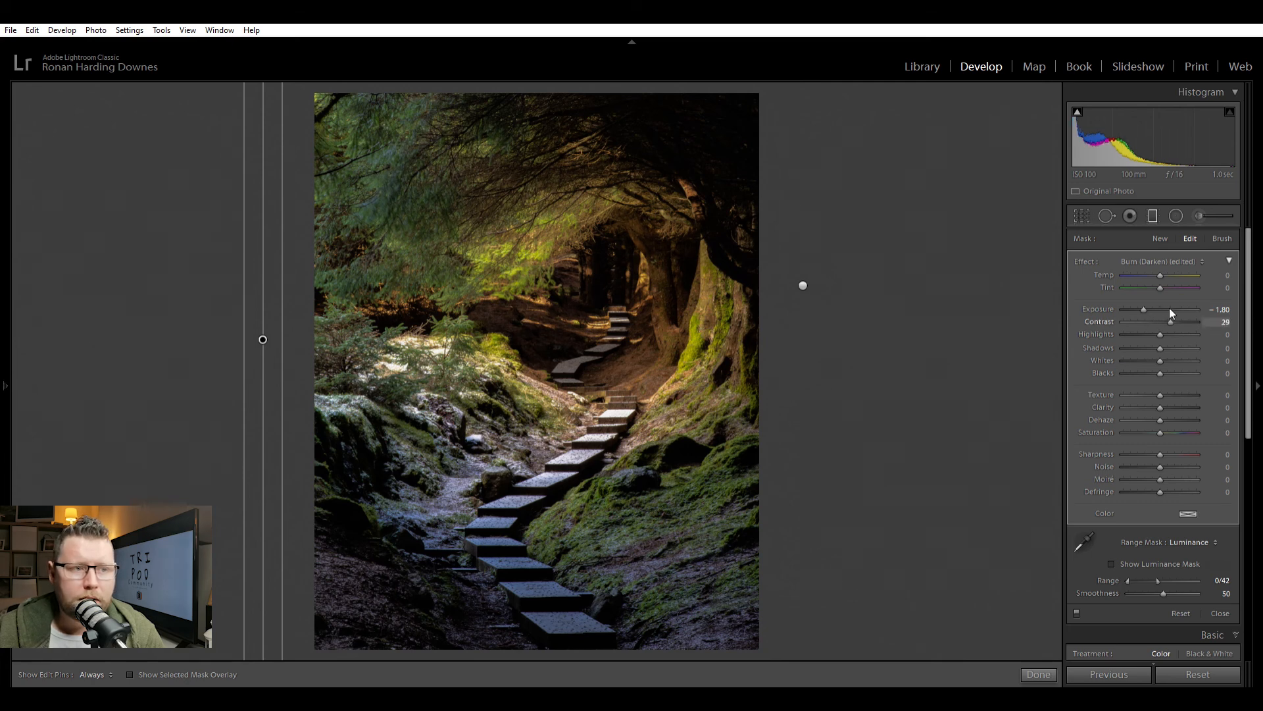
pyautogui.moveTo(1158, 369); pyautogui.dragTo(1151, 361)
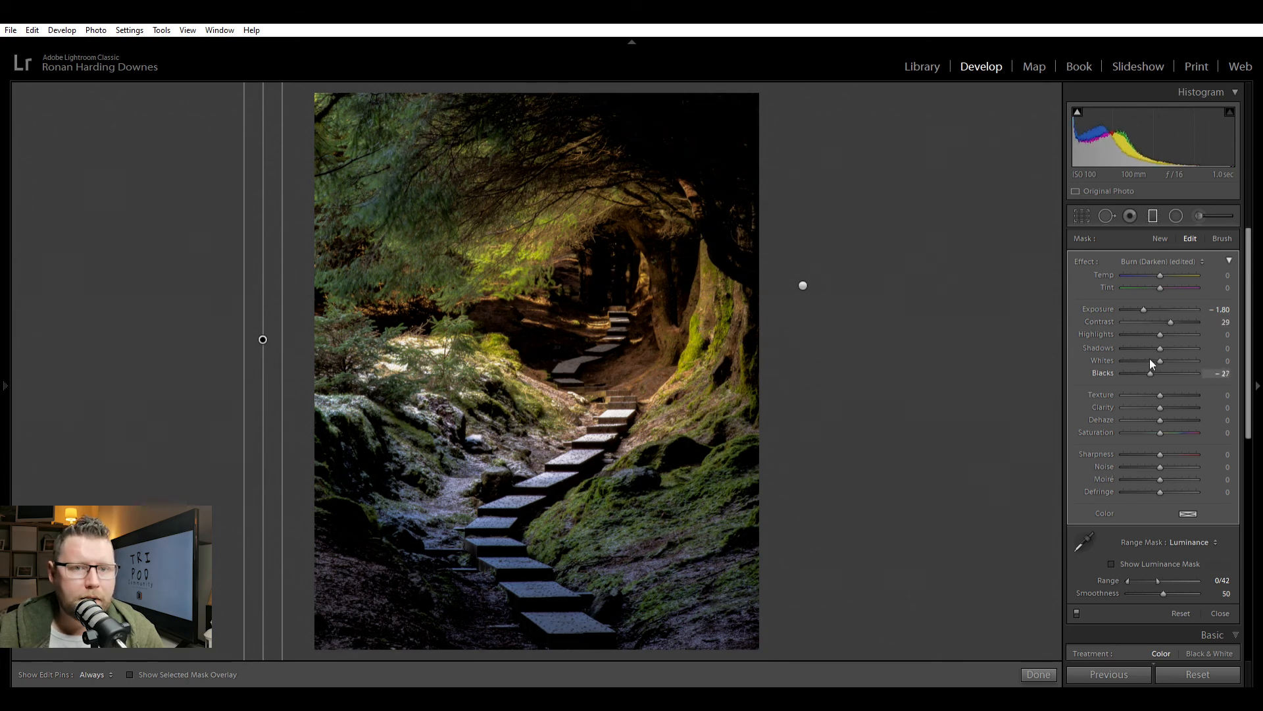
pyautogui.click(1038, 672)
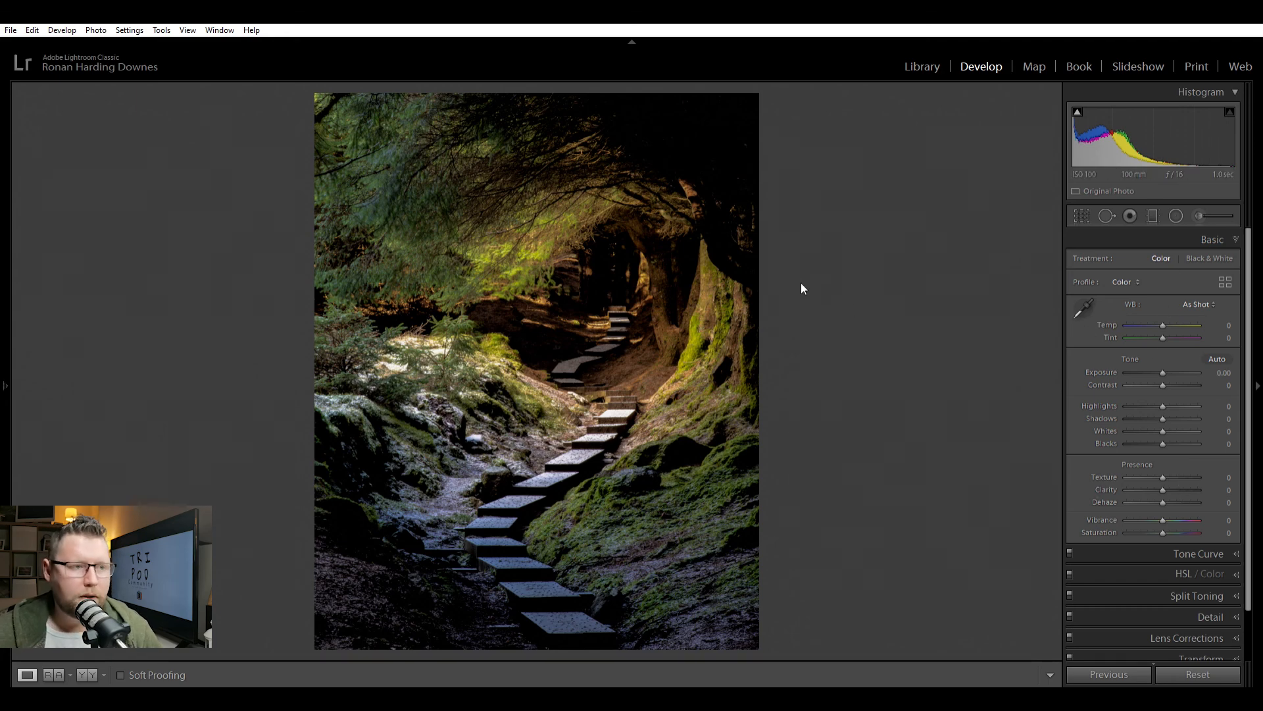
# - Compare the filtered forest photo with its unedited version
pyautogui.press('\\')
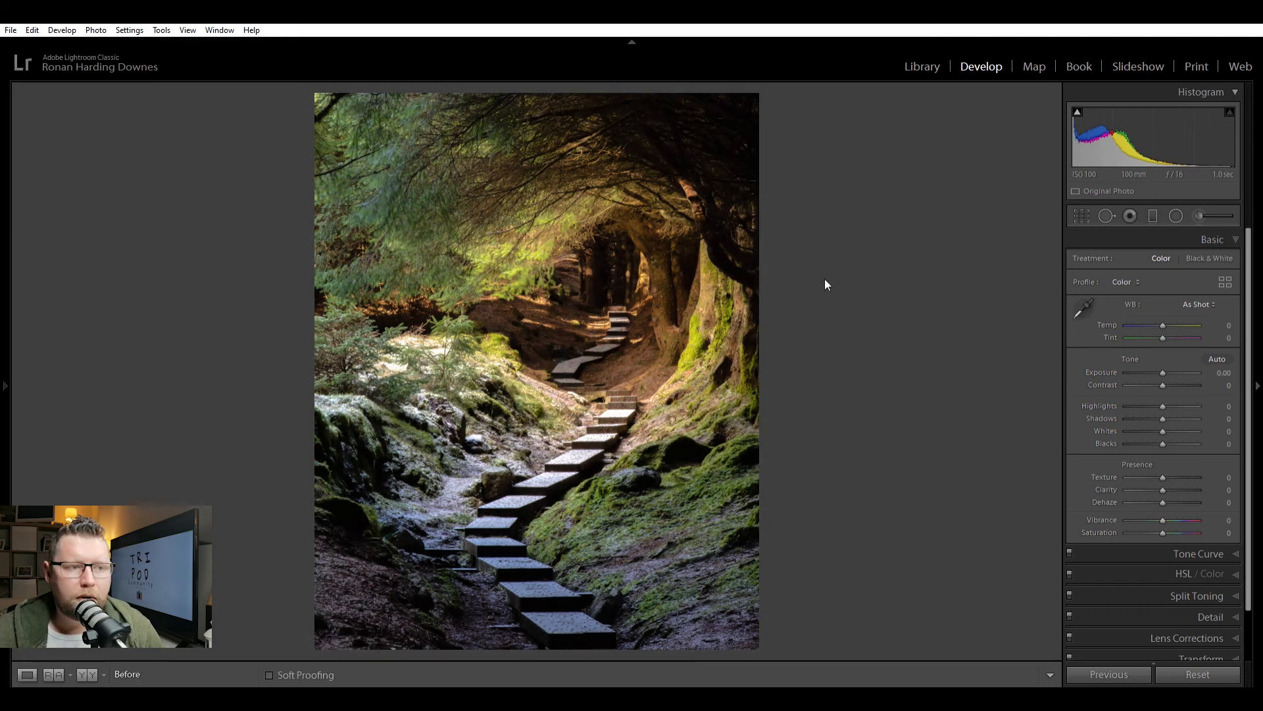
pyautogui.press('\\')
pyautogui.press('\\')
pyautogui.press('\\')
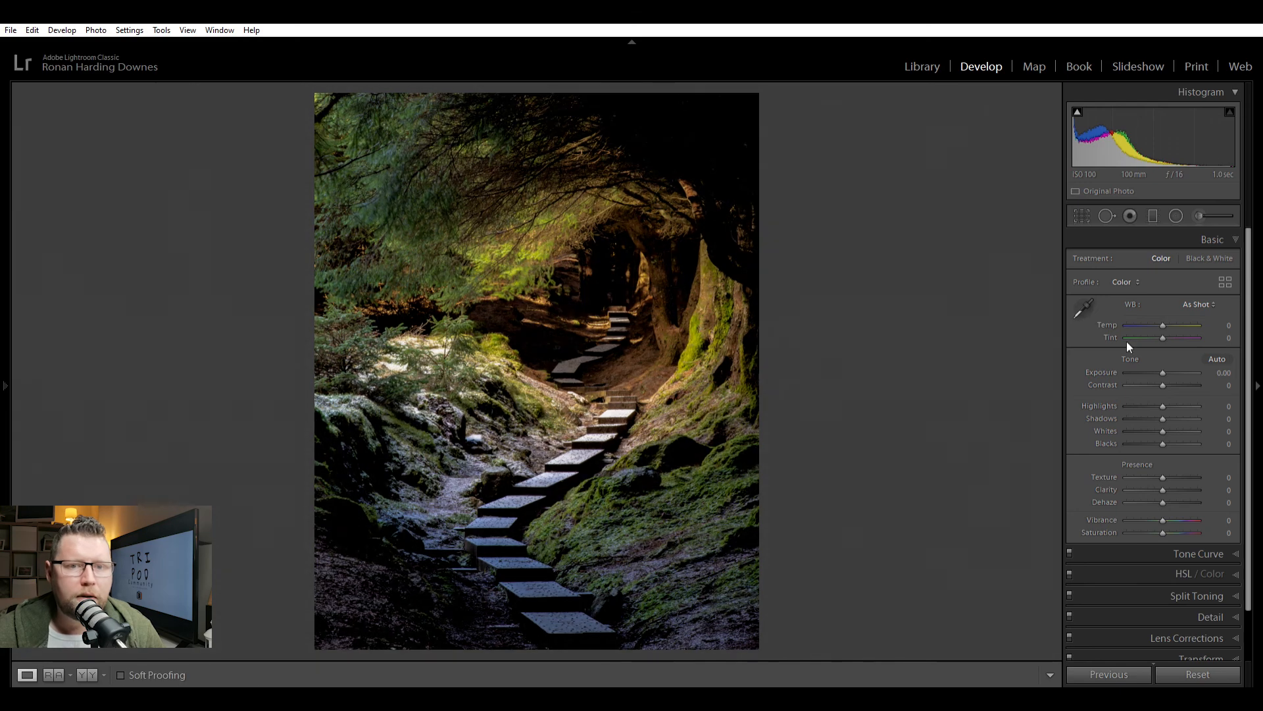
# - Set the forest photo's global exposure to +0.90, highlights to -45 and shadows to +32
pyautogui.click(1224, 372)
pyautogui.write('0.4')
pyautogui.press('Return')
pyautogui.press('Up')
pyautogui.press('Up')
pyautogui.press('Up')
pyautogui.press('Up')
pyautogui.press('Up')
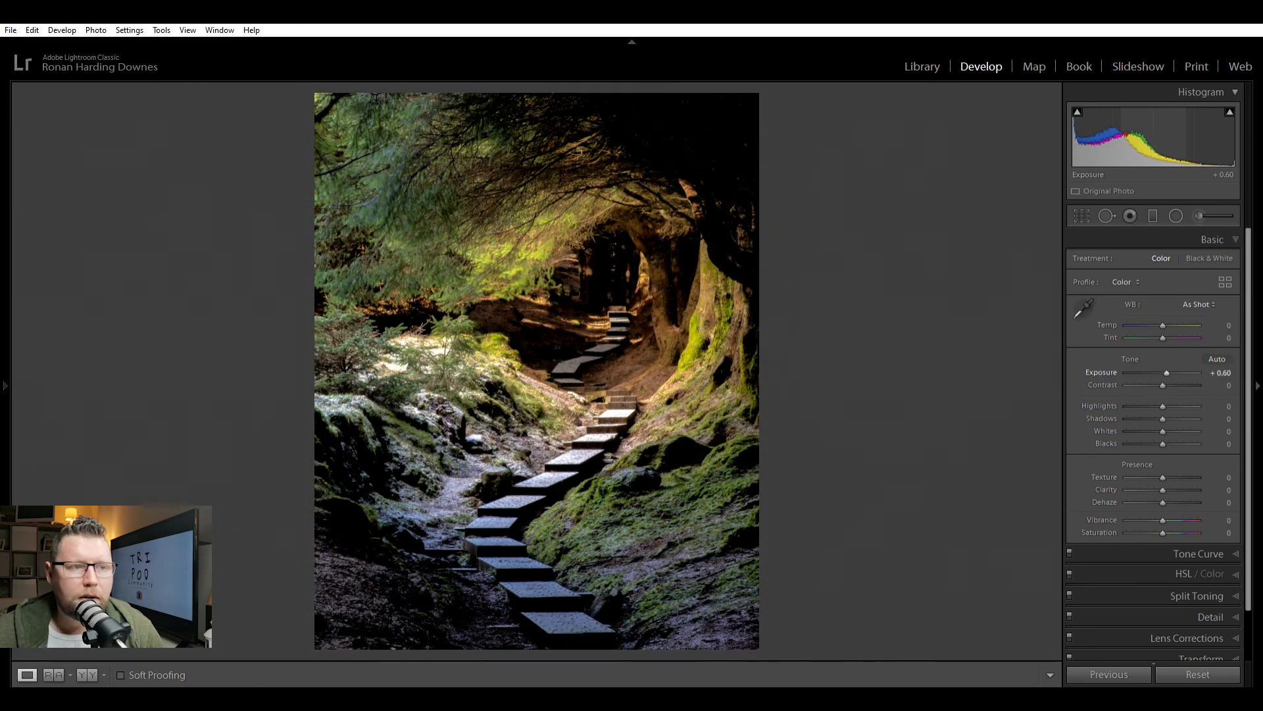
pyautogui.moveTo(1164, 395)
pyautogui.mouseDown()
pyautogui.moveTo(1147, 392)
pyautogui.moveTo(1173, 408)
pyautogui.mouseUp()
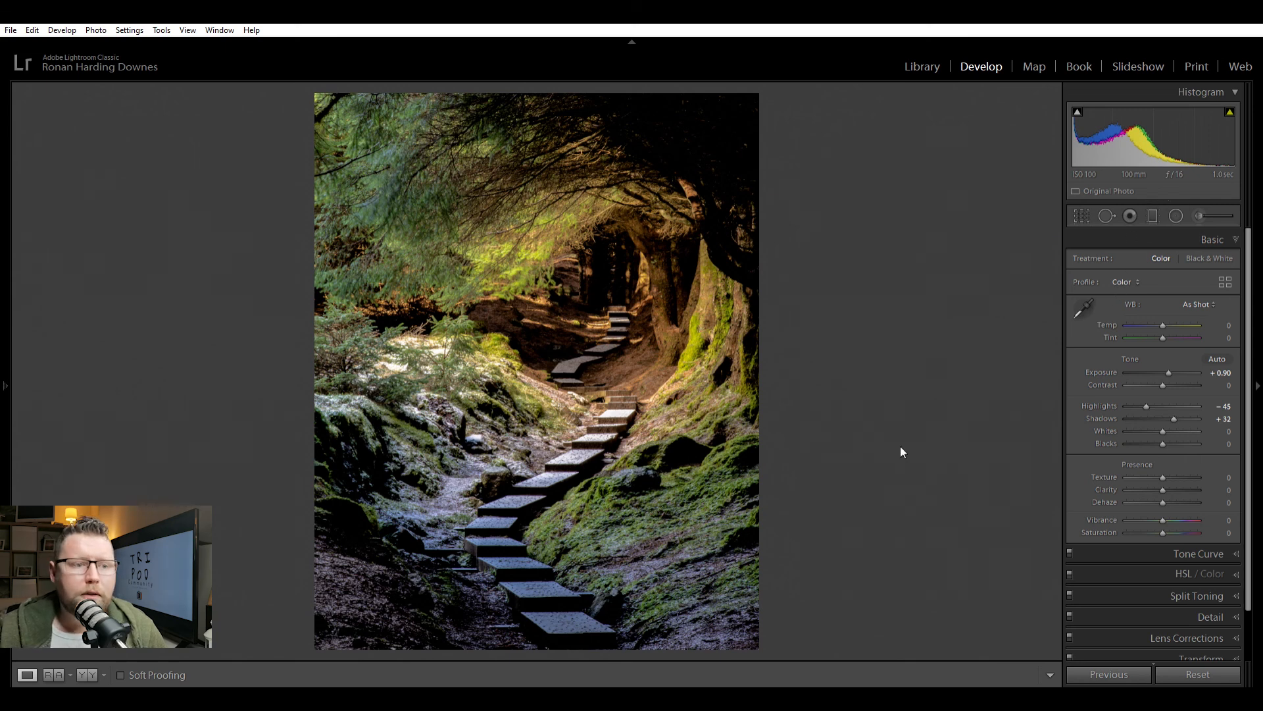
# - Reset all develop edits on the forest photo and lower its global highlights to -100
pyautogui.click(1198, 674)
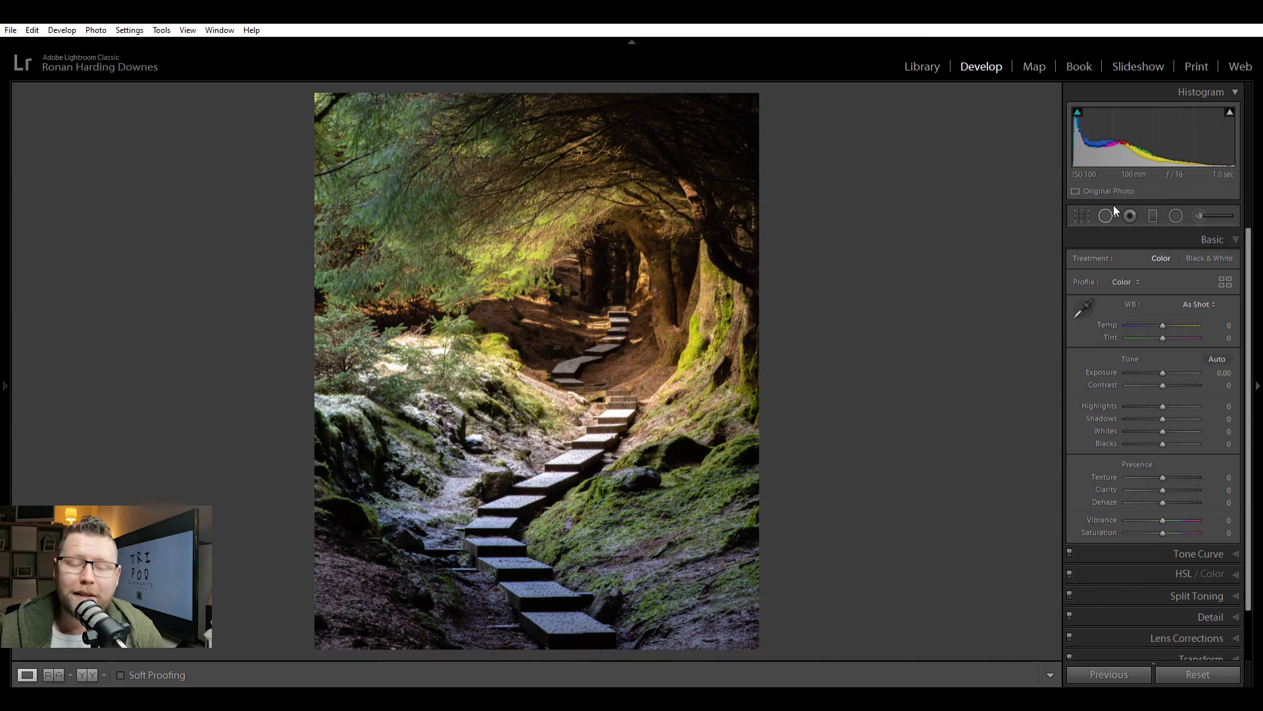
pyautogui.click(1152, 209)
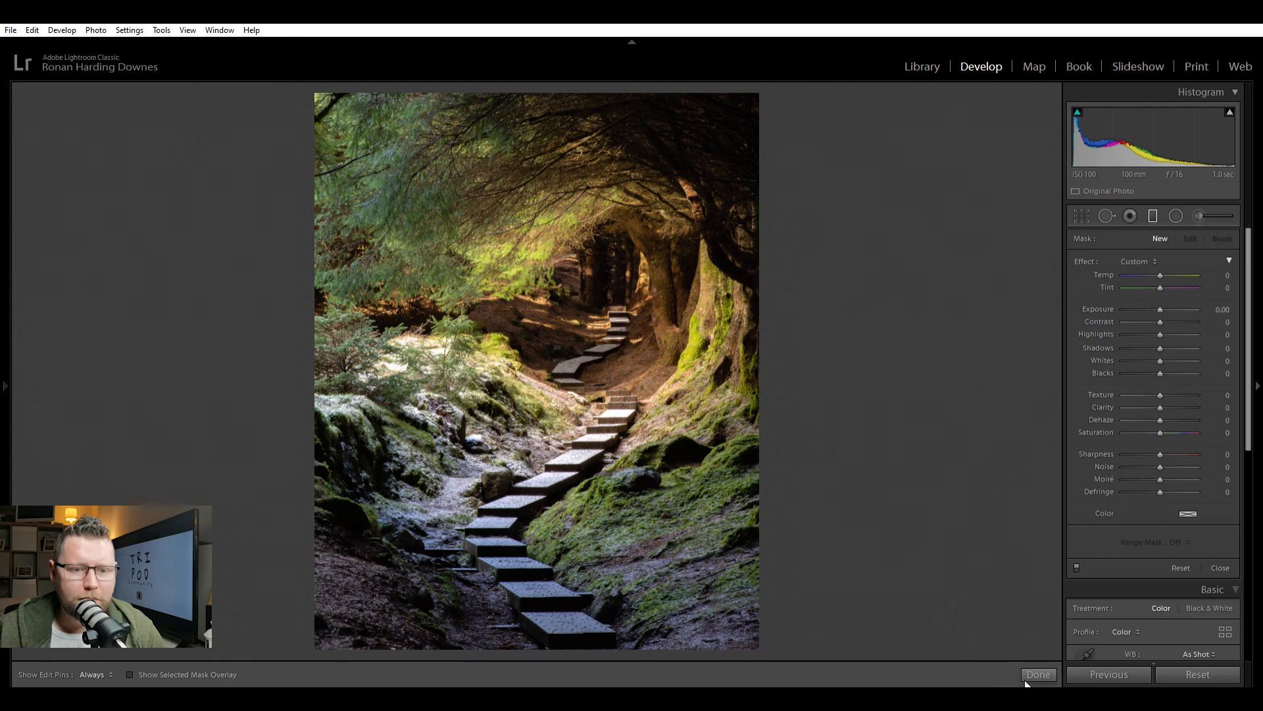
pyautogui.press('m')
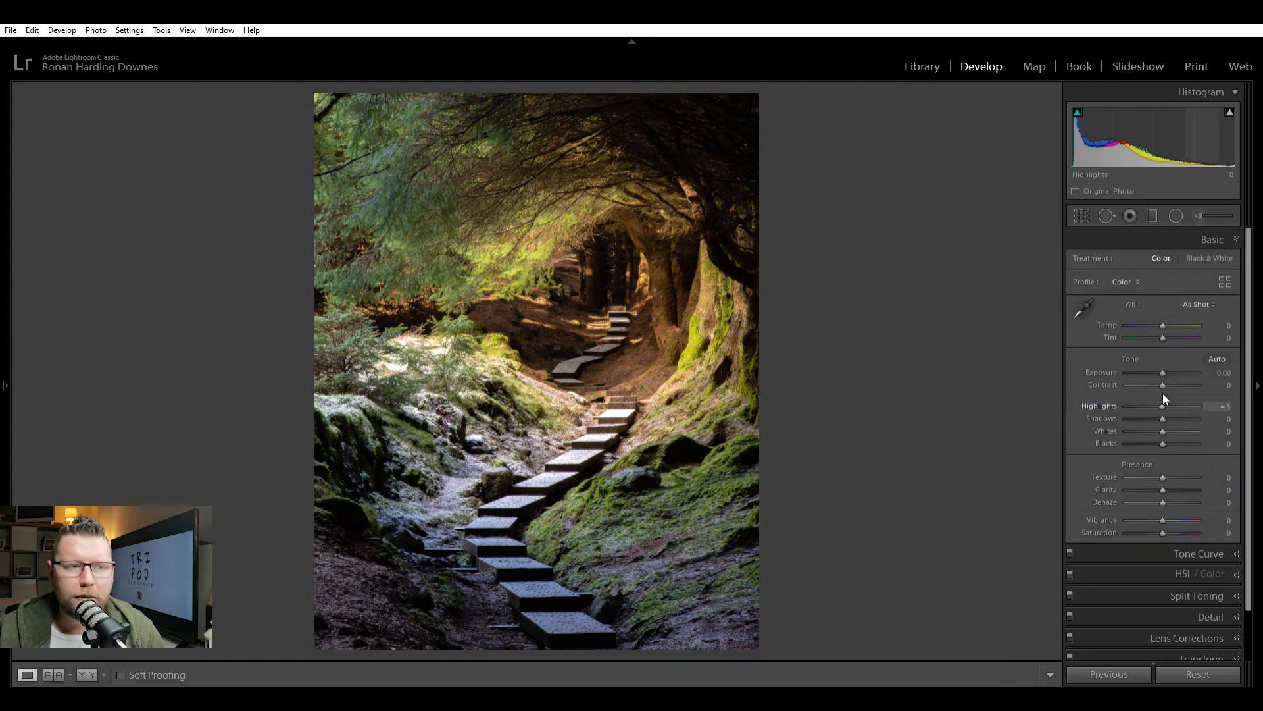
pyautogui.moveTo(1162, 394); pyautogui.dragTo(1095, 393)
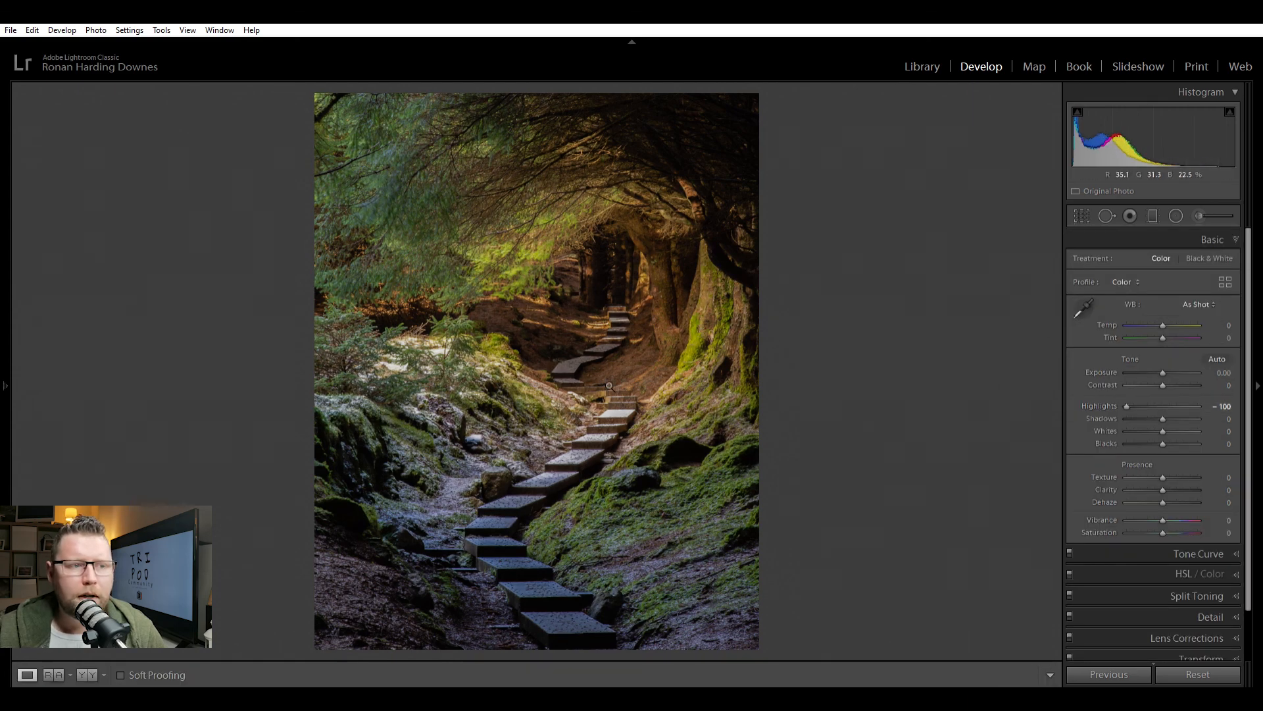
# - Examine the stone steps up close and compare the forest photo before and after the highlights reduction
pyautogui.click(600, 409)
pyautogui.moveTo(625, 406); pyautogui.dragTo(663, 366)
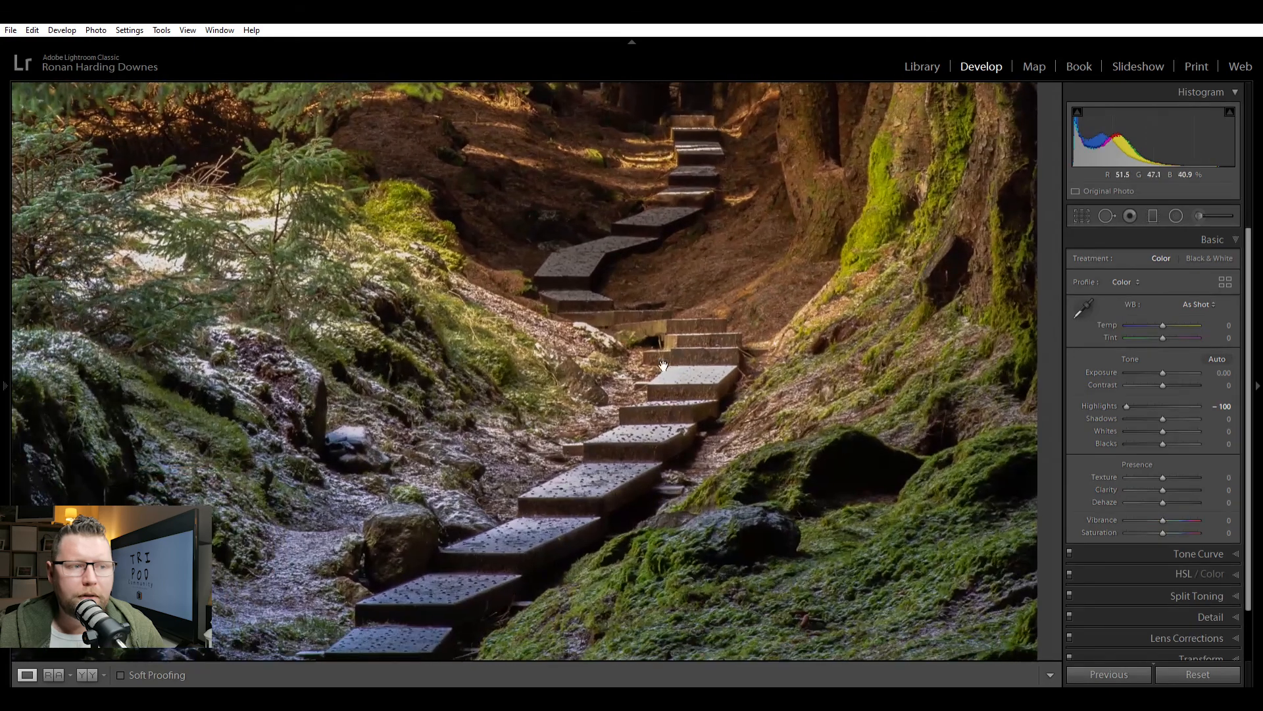
pyautogui.click(682, 378)
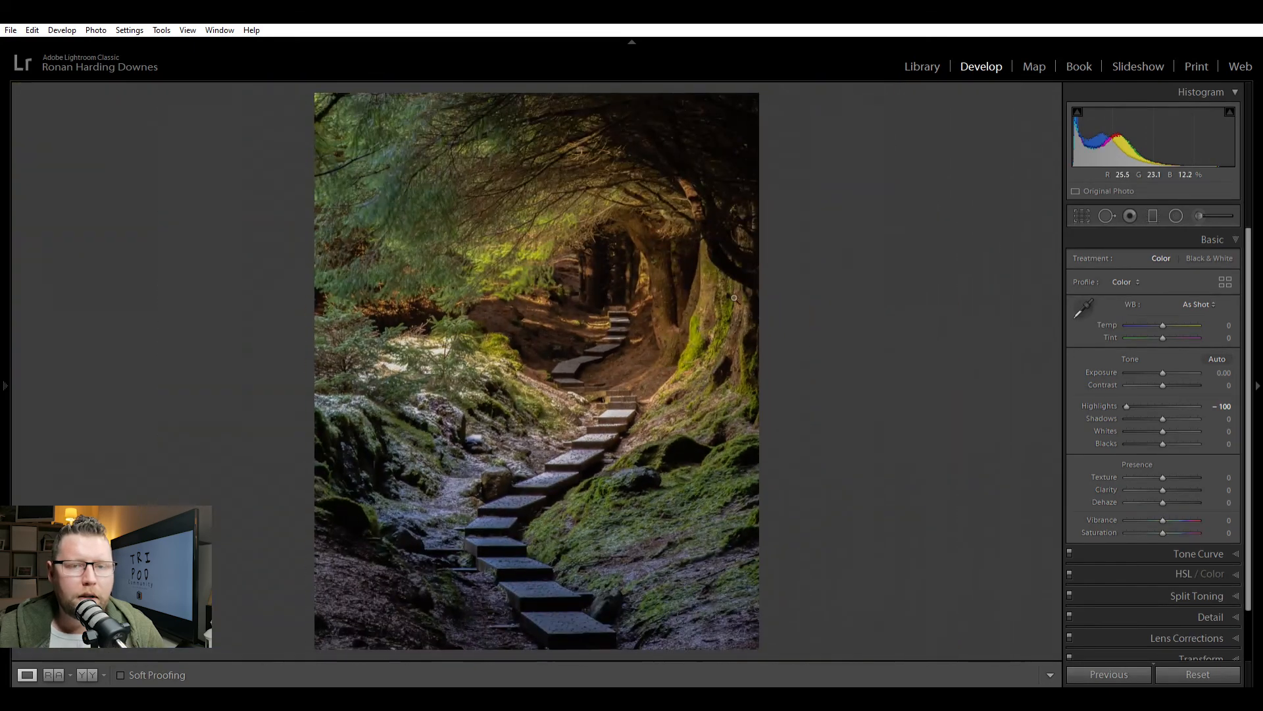
pyautogui.press('\\')
pyautogui.press('\\')
pyautogui.press('\\')
pyautogui.press('\\')
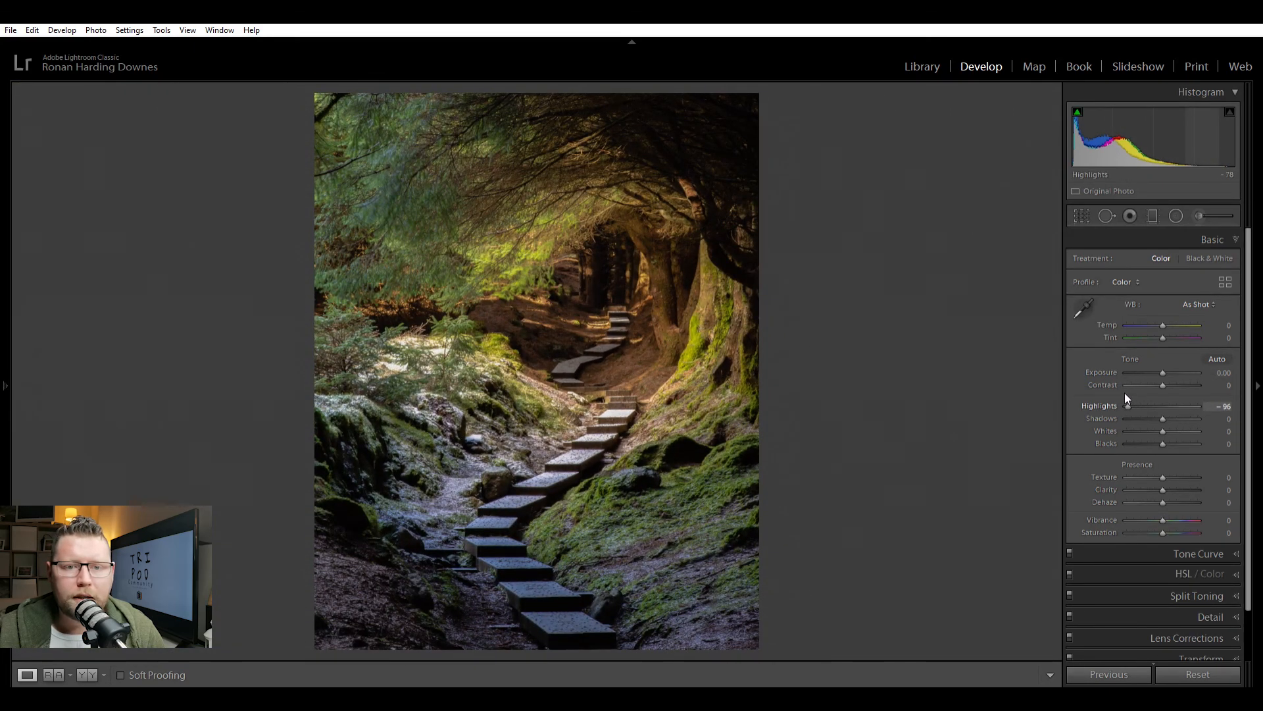
pyautogui.press('\\')
pyautogui.press('\\')
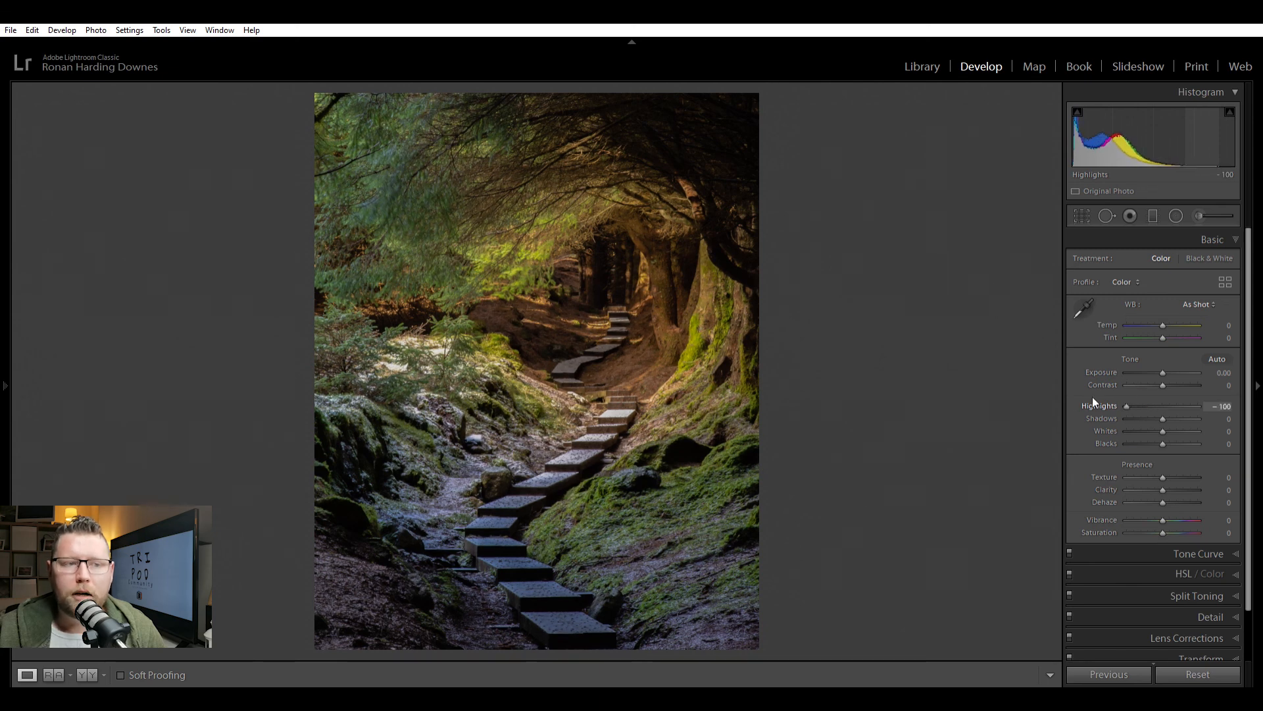
pyautogui.press('\\')
pyautogui.press('\\')
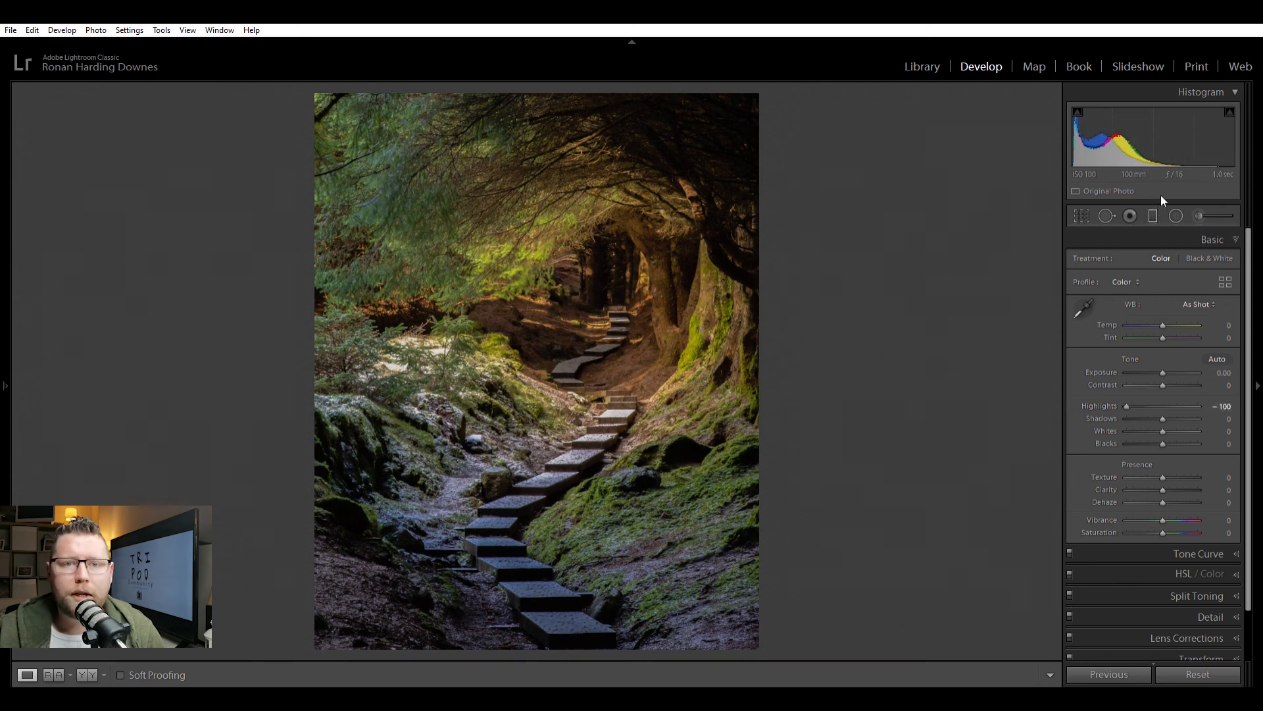
# - Add a vertical graduated filter just outside the photo's right edge and check with a red mask overlay that it covers the whole image
pyautogui.click(1153, 212)
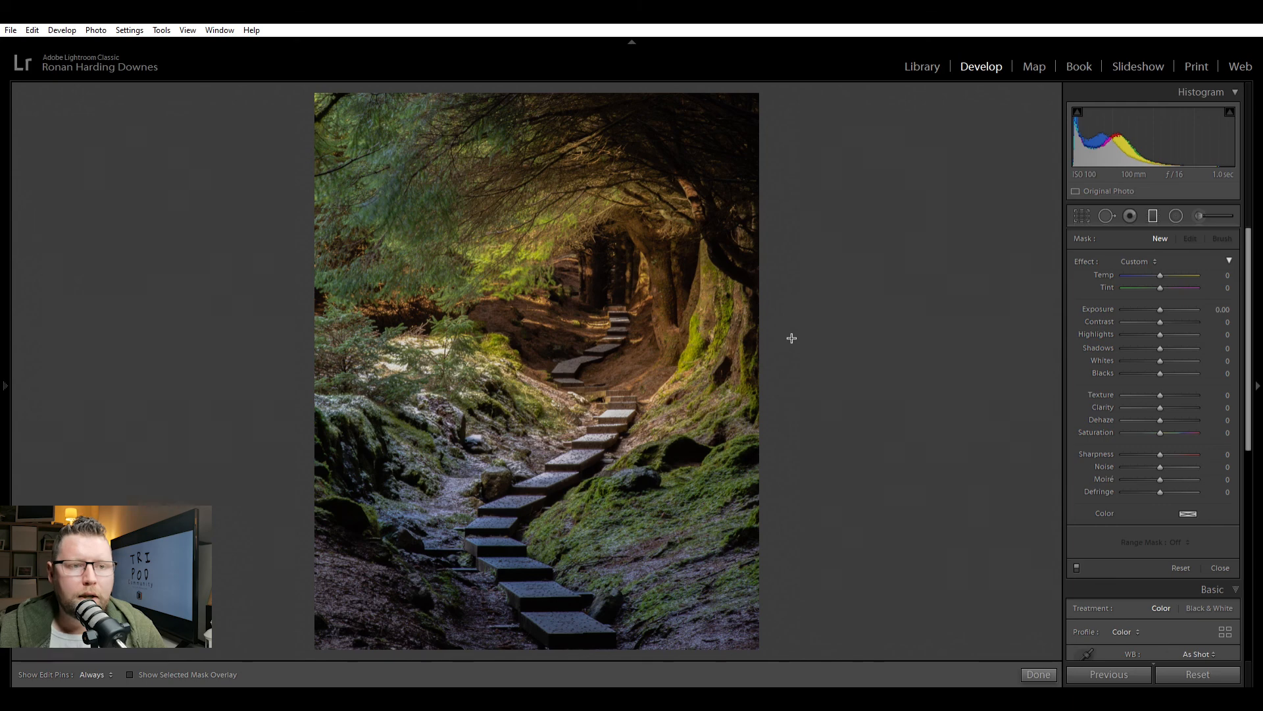
pyautogui.moveTo(792, 338); pyautogui.dragTo(830, 339)
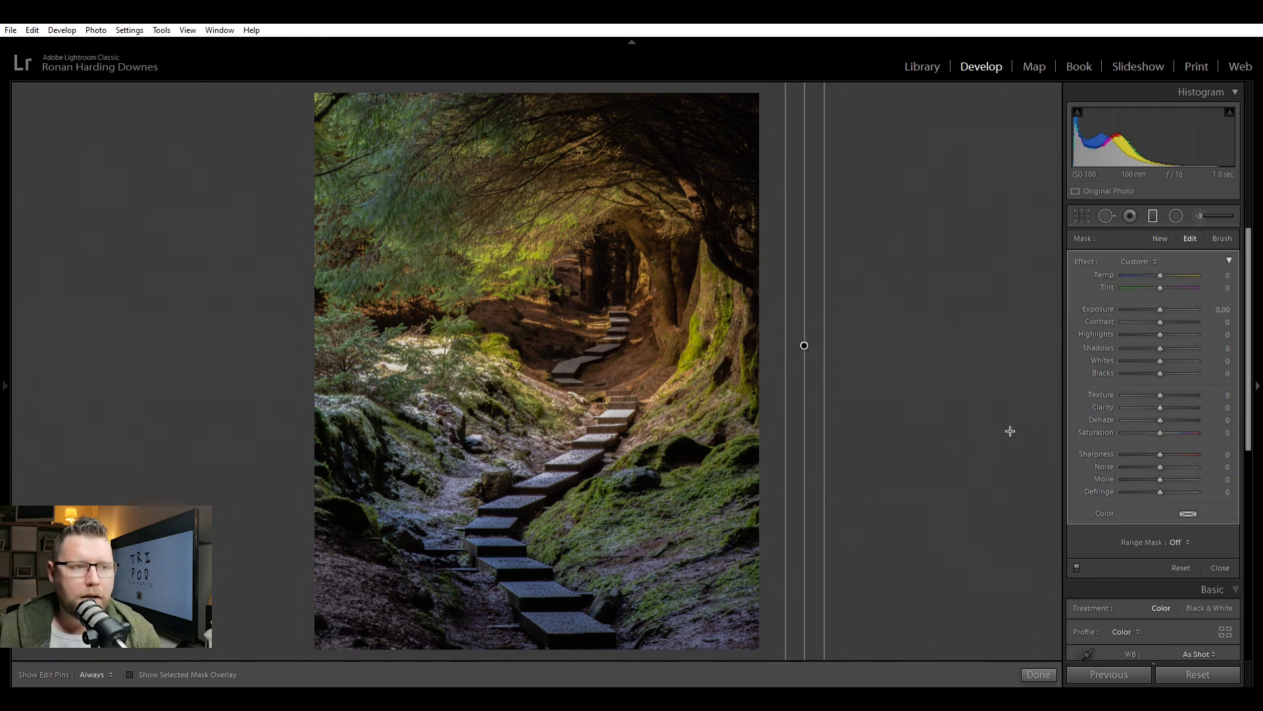
pyautogui.press('o')
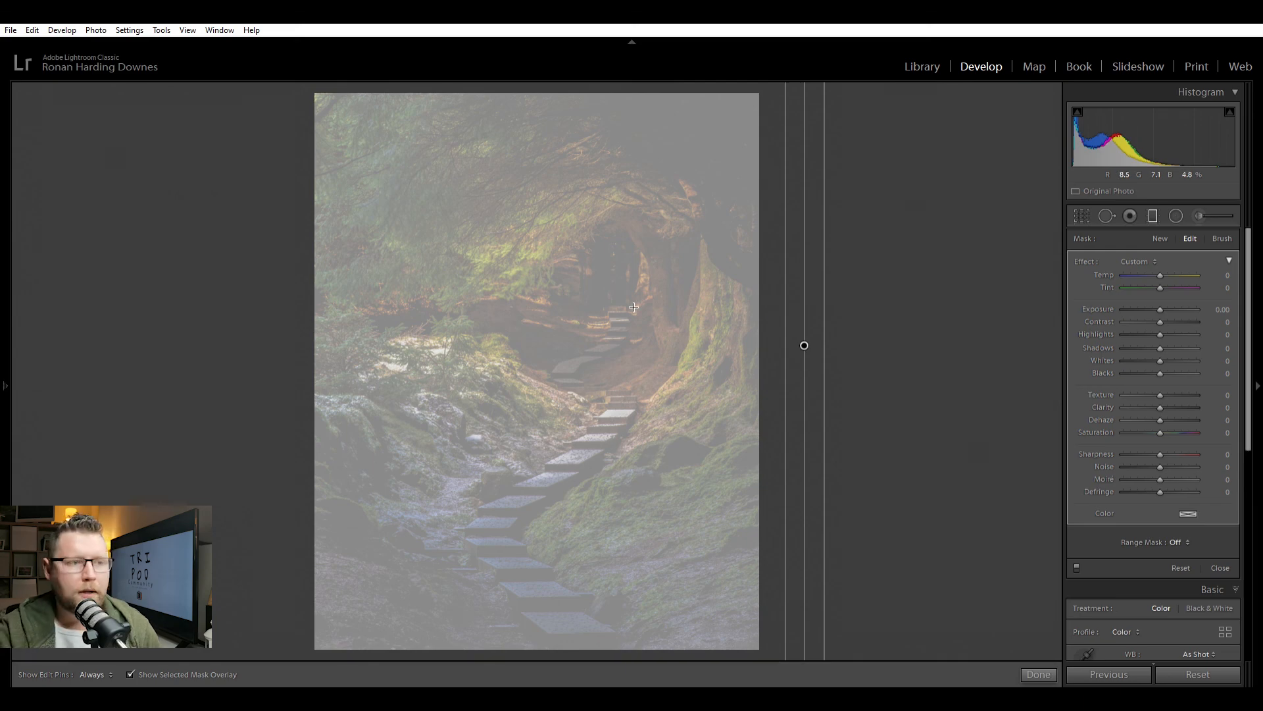
pyautogui.hotkey('shift', 'o')
pyautogui.hotkey('shift', 'o')
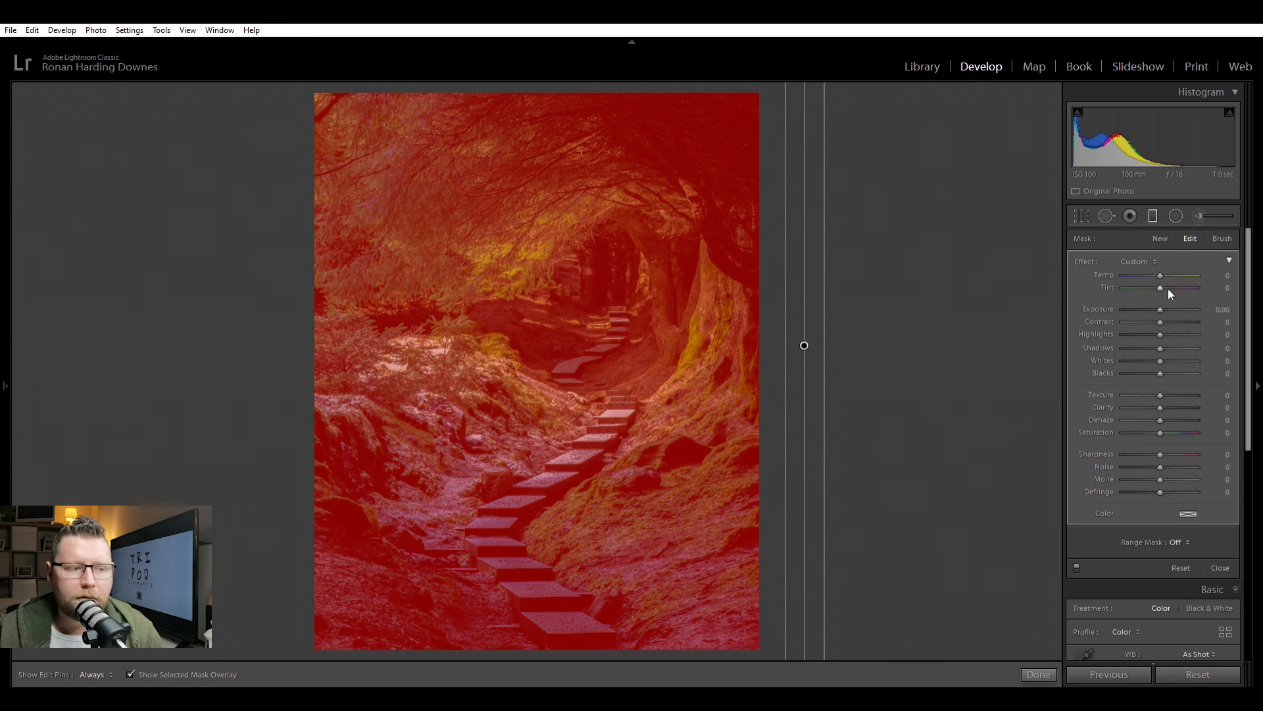
pyautogui.click(175, 671)
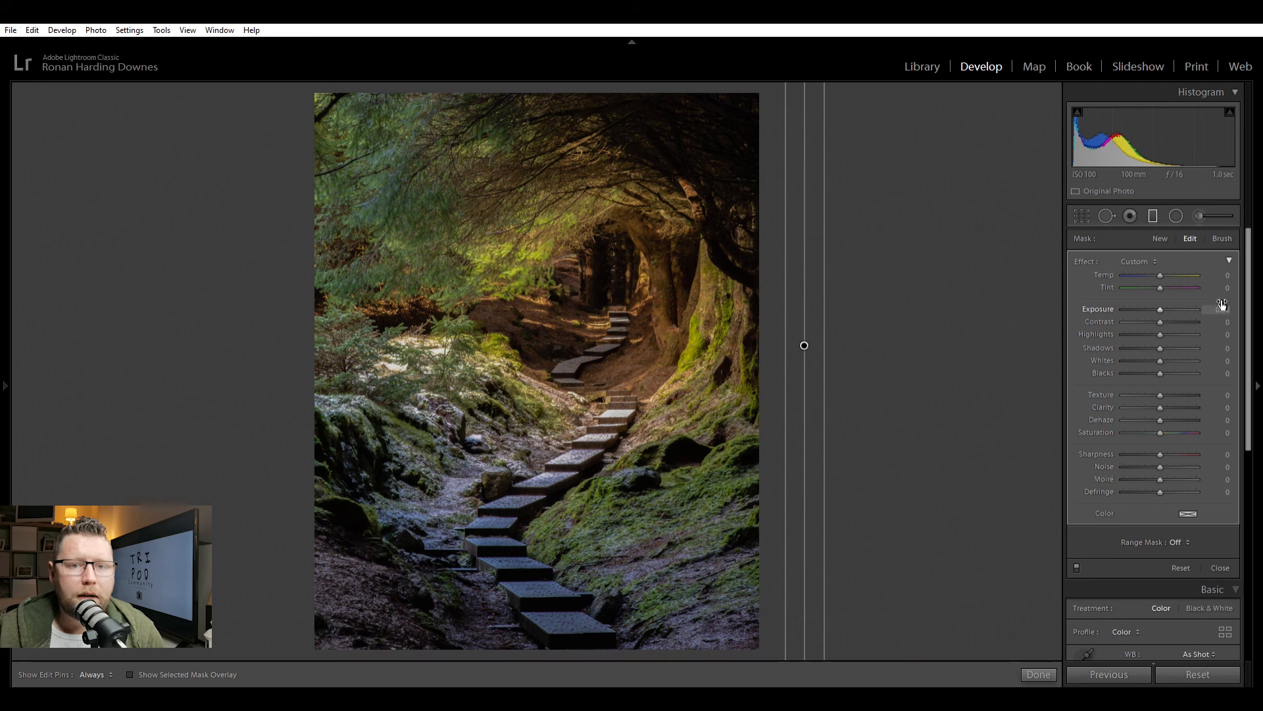
# - Try highlights -100 and exposure down to -4.00 on the whole-image filter, reset both sliders to zero and close the filter
pyautogui.moveTo(1160, 334); pyautogui.dragTo(1153, 310)
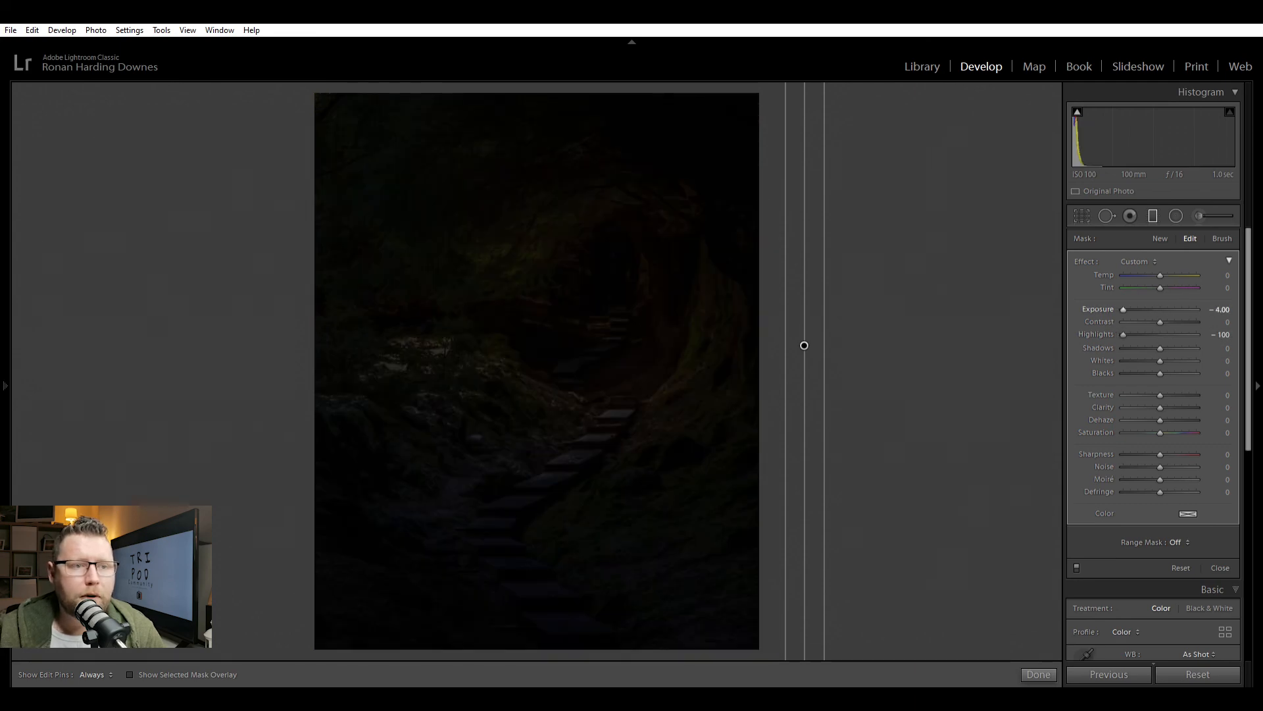
pyautogui.doubleClick(1153, 309)
pyautogui.click(1144, 294)
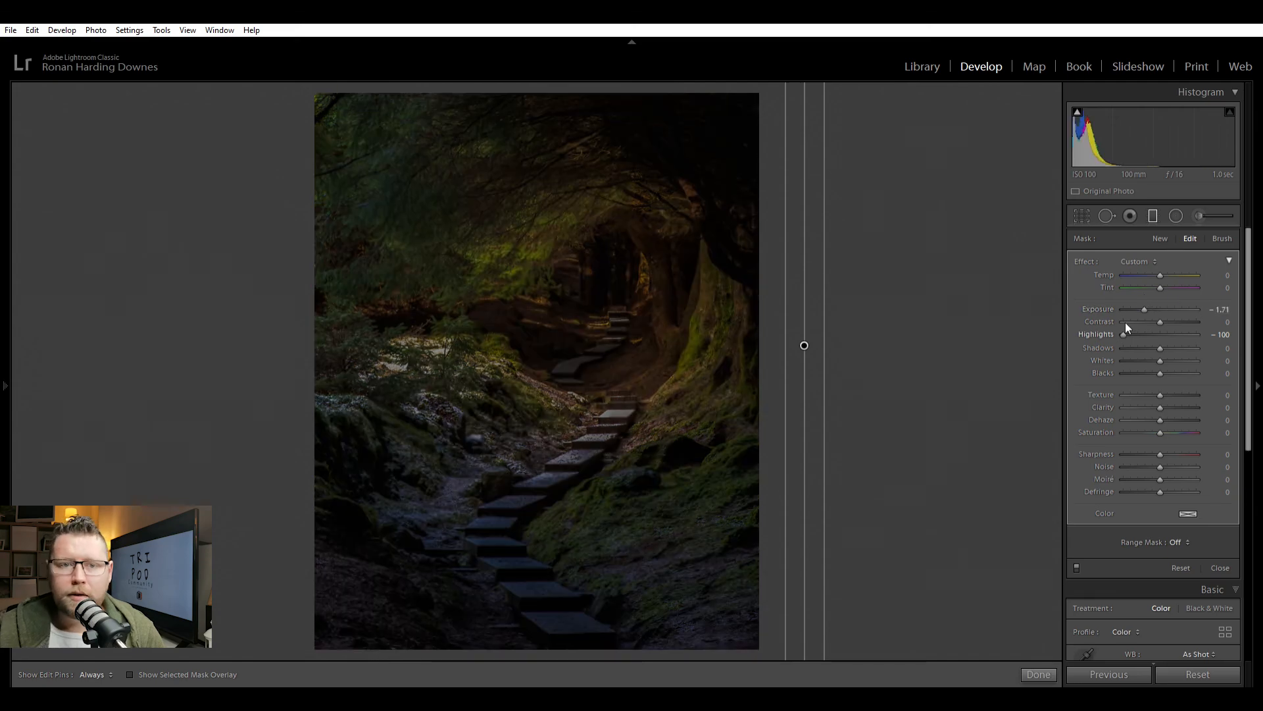
pyautogui.doubleClick(1125, 322)
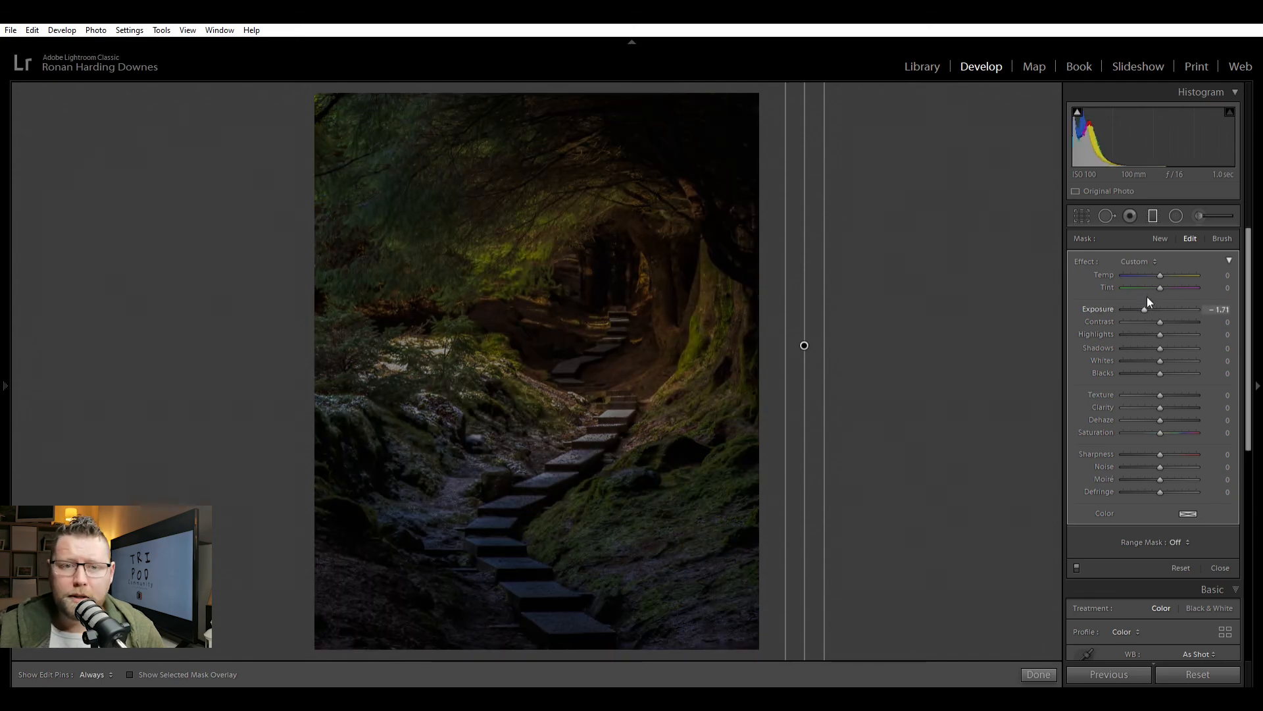
pyautogui.doubleClick(1146, 309)
pyautogui.click(1147, 309)
pyautogui.doubleClick(1146, 309)
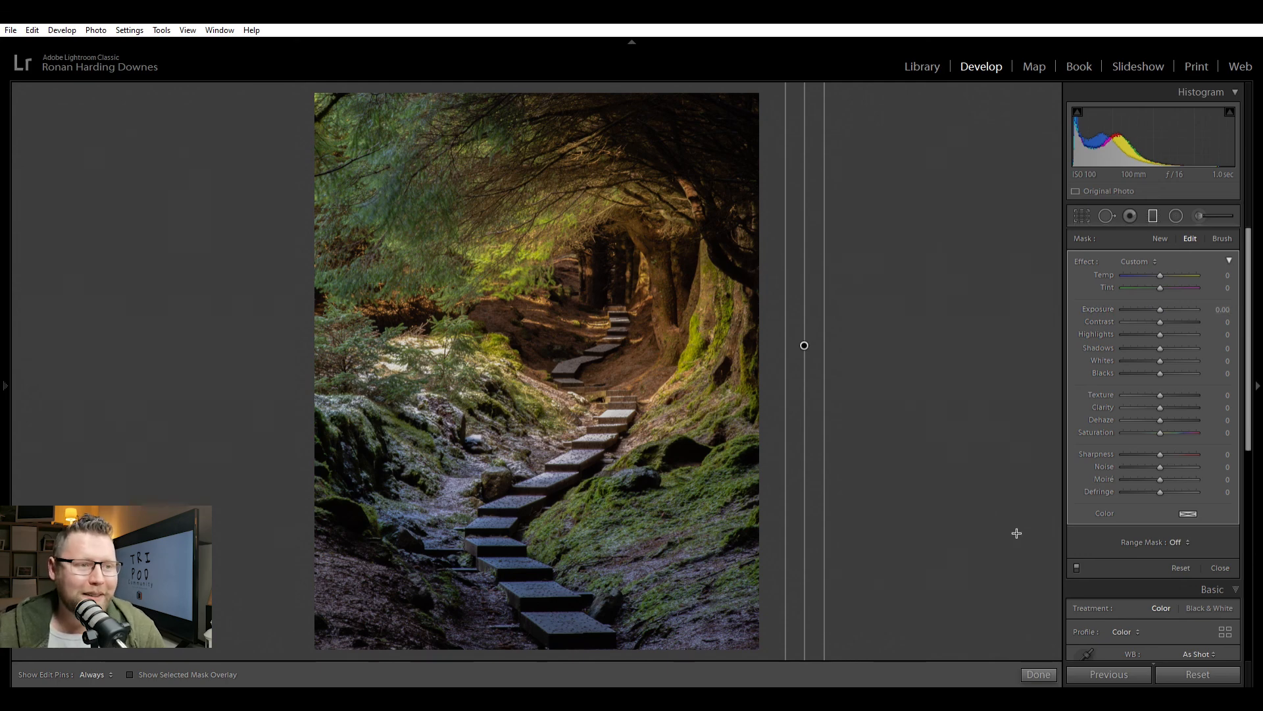
pyautogui.click(1040, 673)
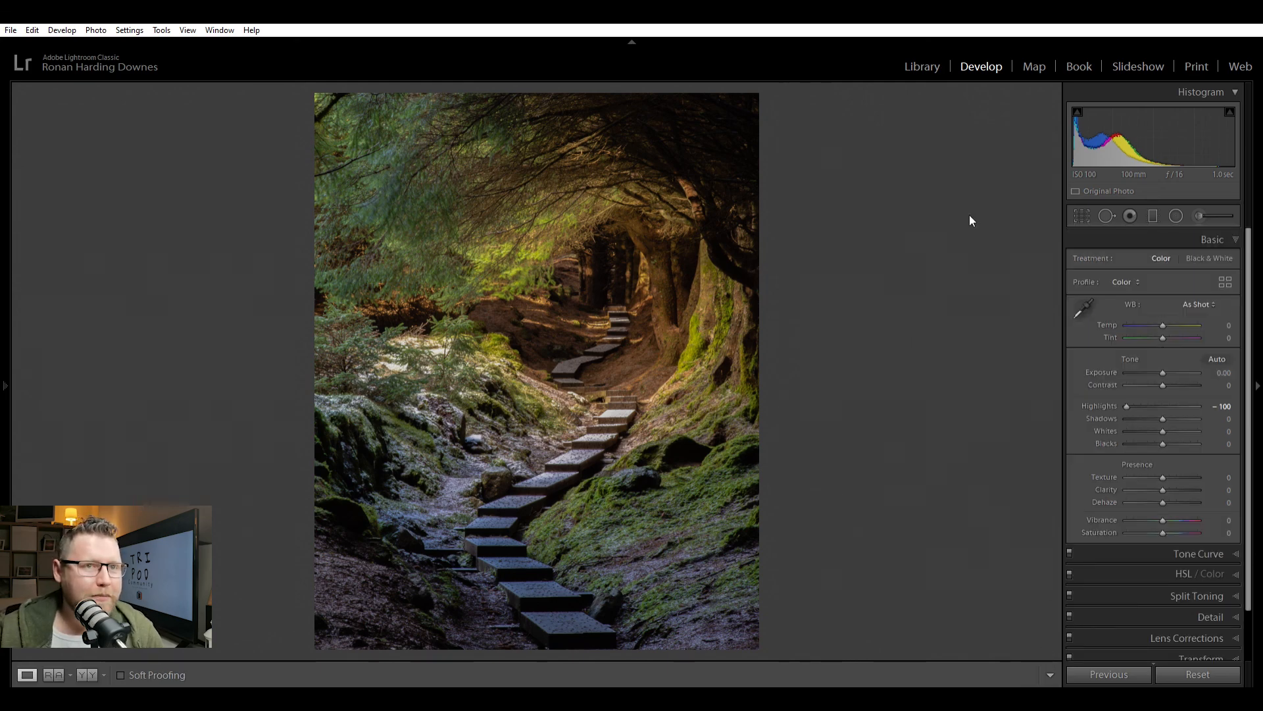